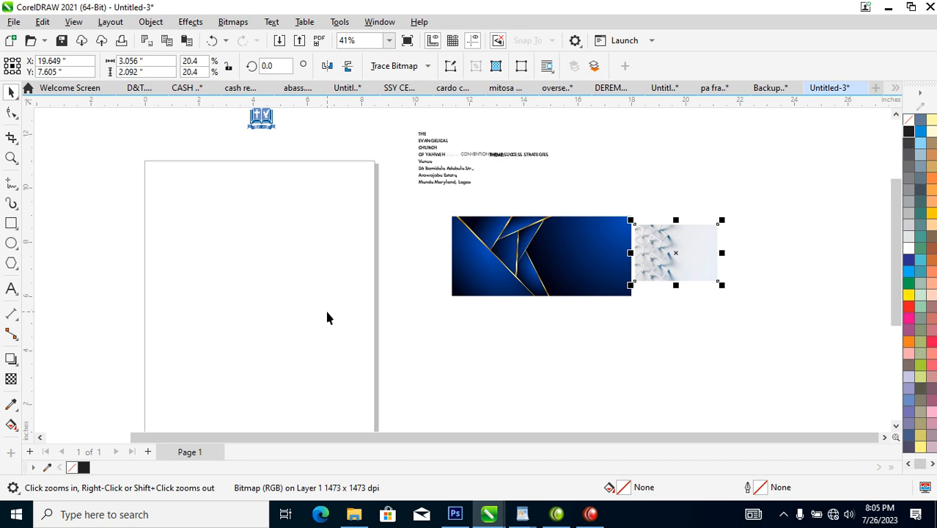
Move the blue geometric background, the white texture image and the church logo to clear space beside the page
left_click_drag(554, 272, 571, 309)
left_click_drag(680, 257, 700, 301)
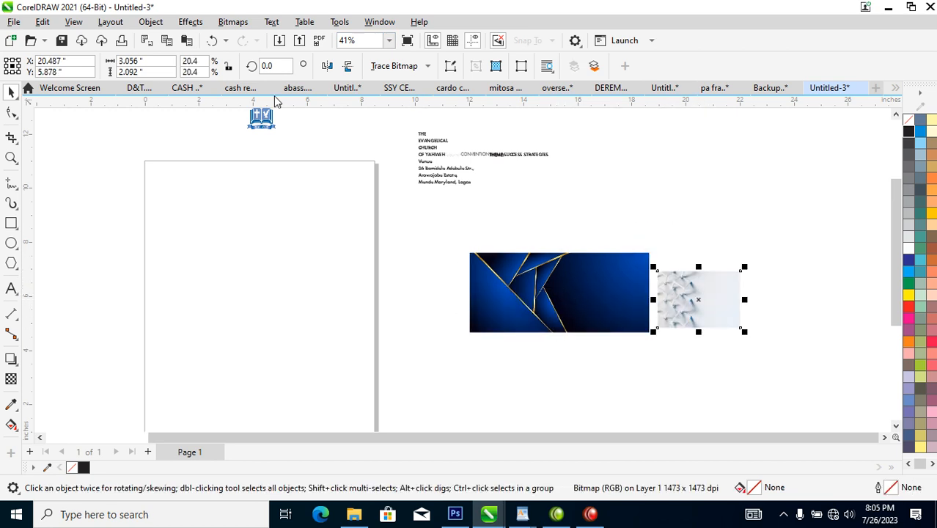
left_click_drag(260, 118, 613, 152)
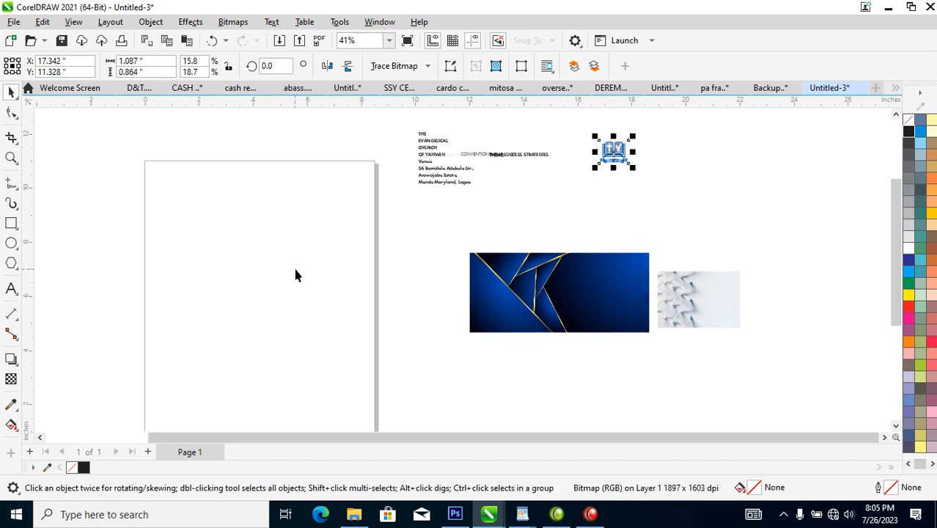
Set the page size to A4
scroll(291, 249, "down", 2)
key("z")
left_click_drag(100, 142, 562, 367)
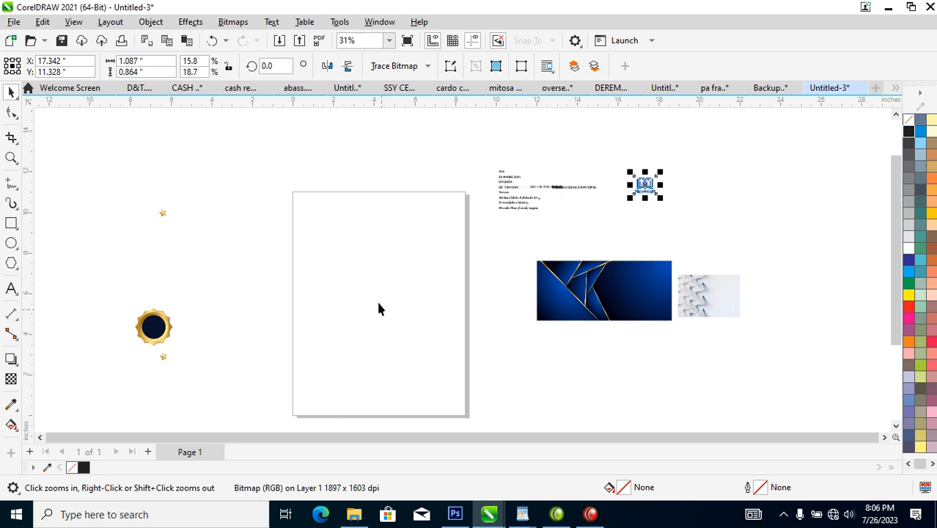
left_click_drag(221, 142, 757, 394)
left_click(162, 147)
left_click(57, 65)
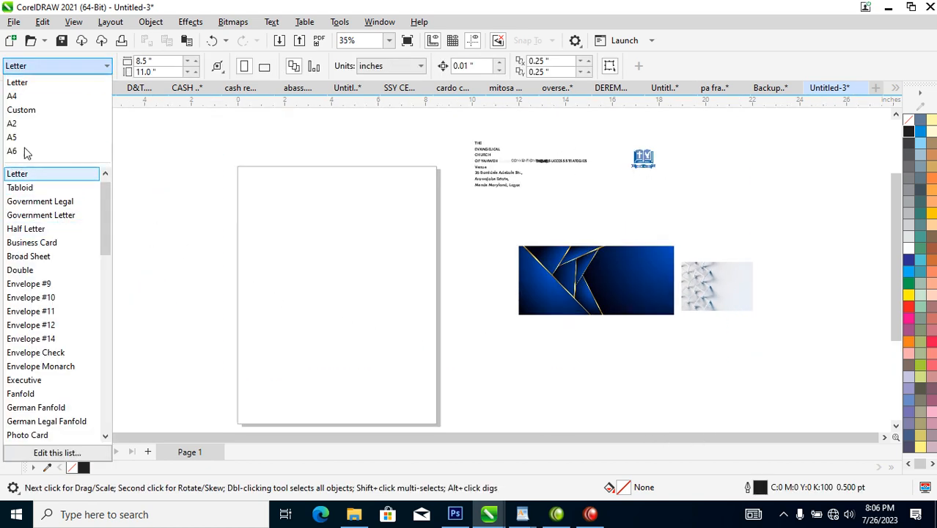
left_click(20, 96)
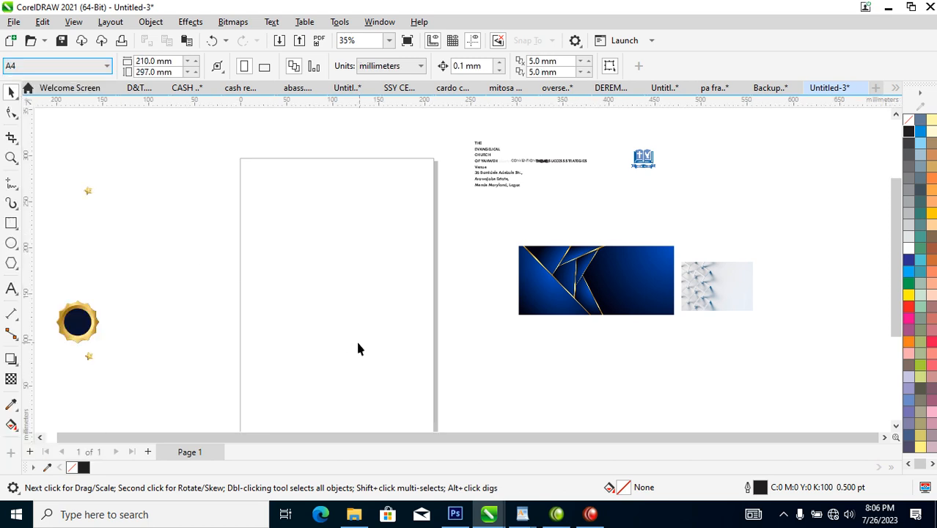
Draw a rectangle about 210 x 295 mm covering the page and centre it on the page
left_click(14, 227)
left_click_drag(240, 160, 433, 379)
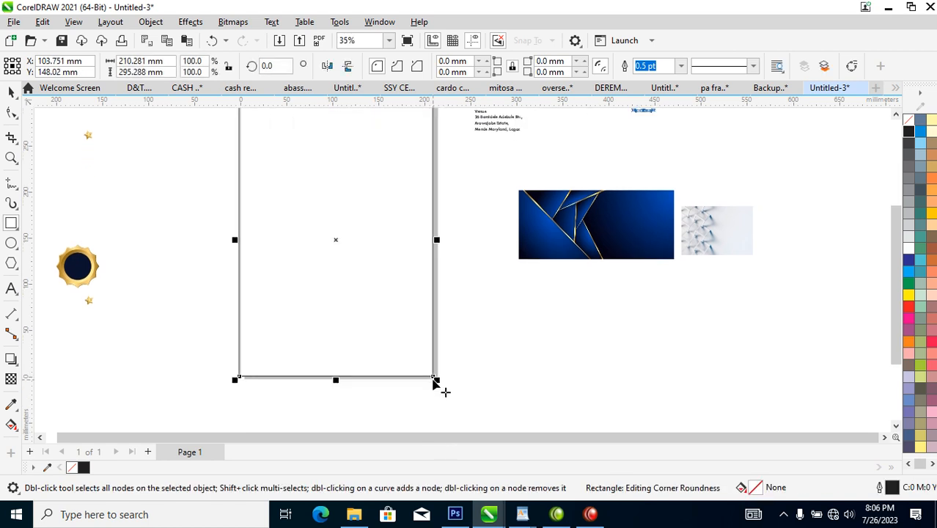
key("p")
key("space")
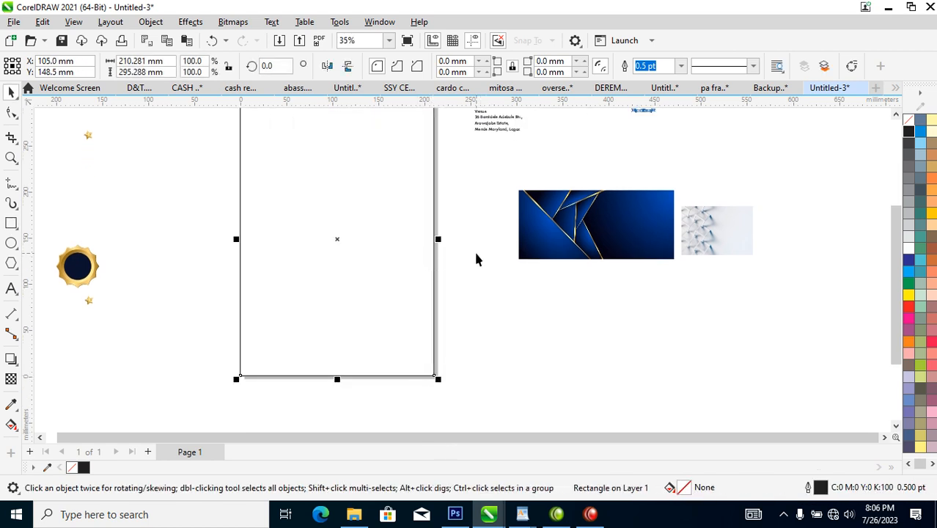
Create a scaled-down copy of the page rectangle, about 121 x 170 mm, and place it in the upper part of the page
scroll(429, 273, "down", 2)
key("z")
left_click_drag(252, 123, 639, 334)
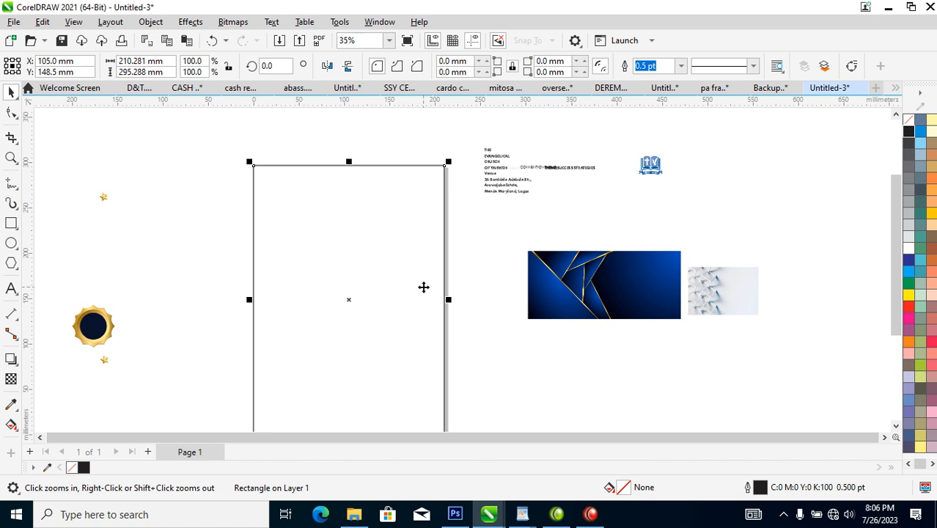
left_click_drag(448, 163, 409, 224)
left_click_drag(380, 284, 393, 240)
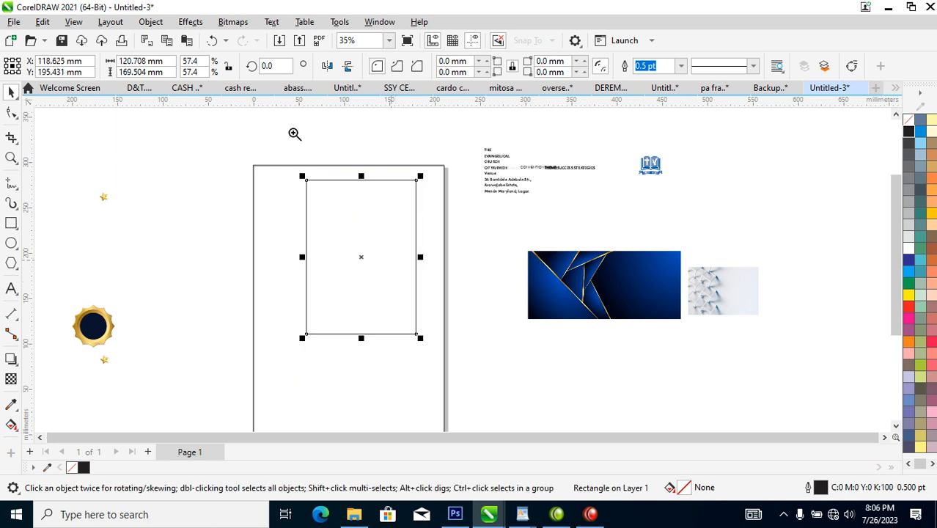
Move the blue background farther from the page and convert the inner rectangle to curves
key("z")
left_click_drag(232, 145, 756, 367)
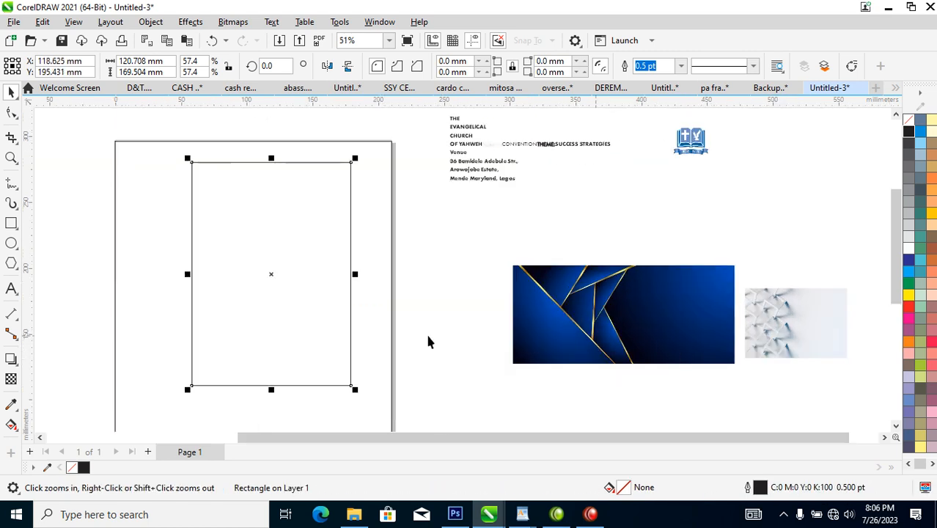
key("space")
left_click_drag(697, 328, 784, 297)
left_click(305, 272)
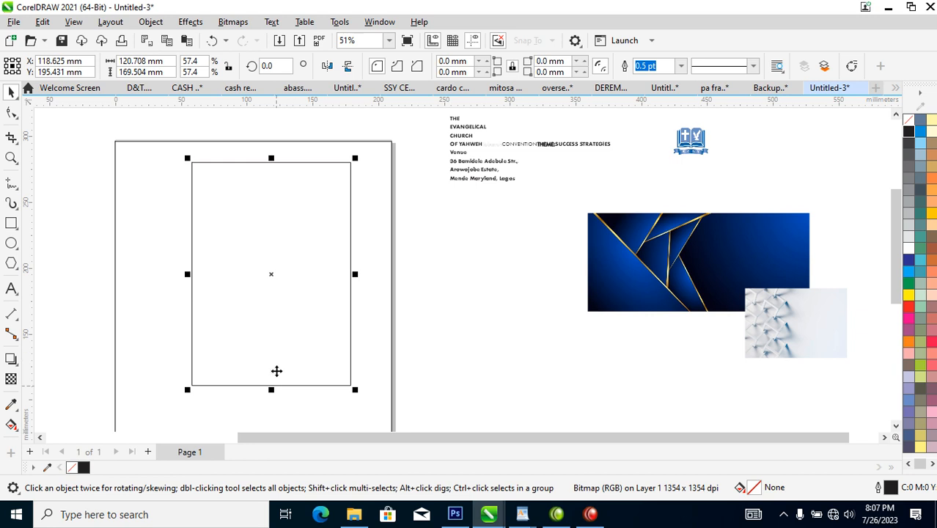
right_click(288, 217)
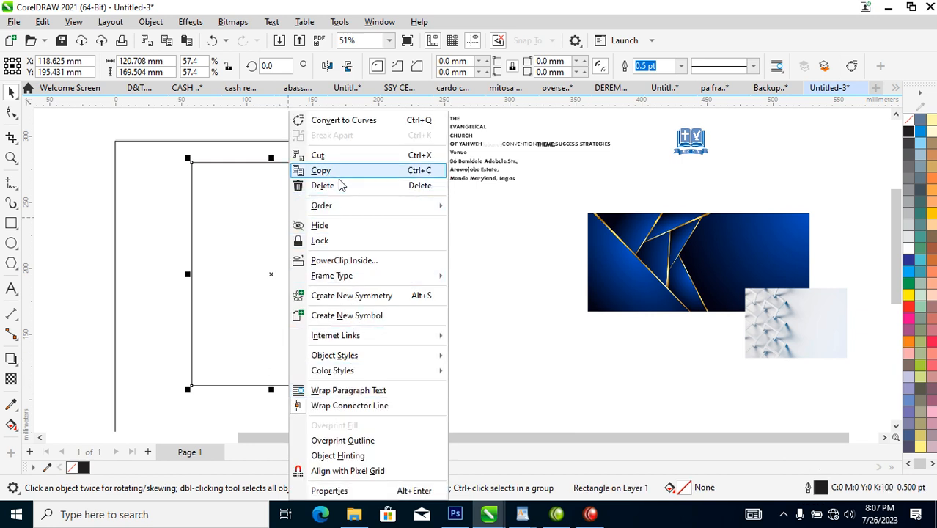
left_click(364, 126)
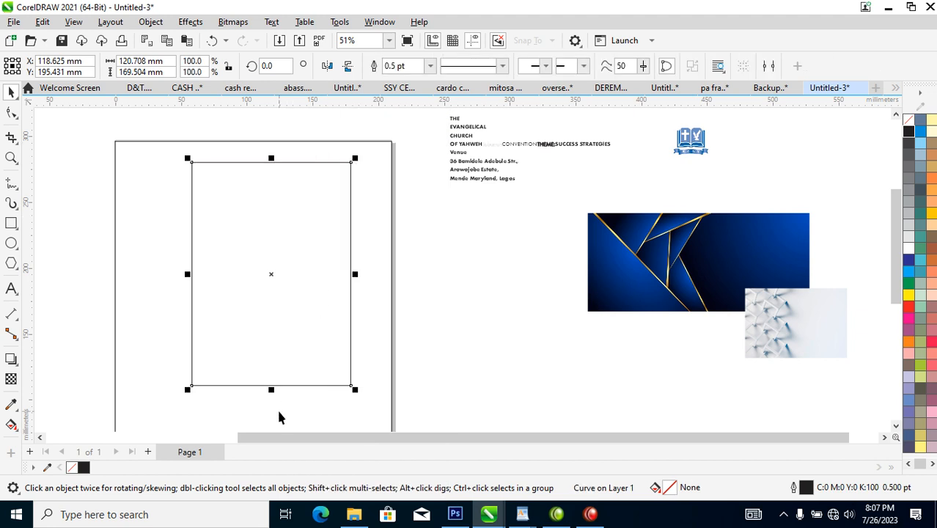
Draw a vertical guide line about 201 mm long through the inner rectangle and align their vertical centres
left_click(11, 182)
left_click(272, 122)
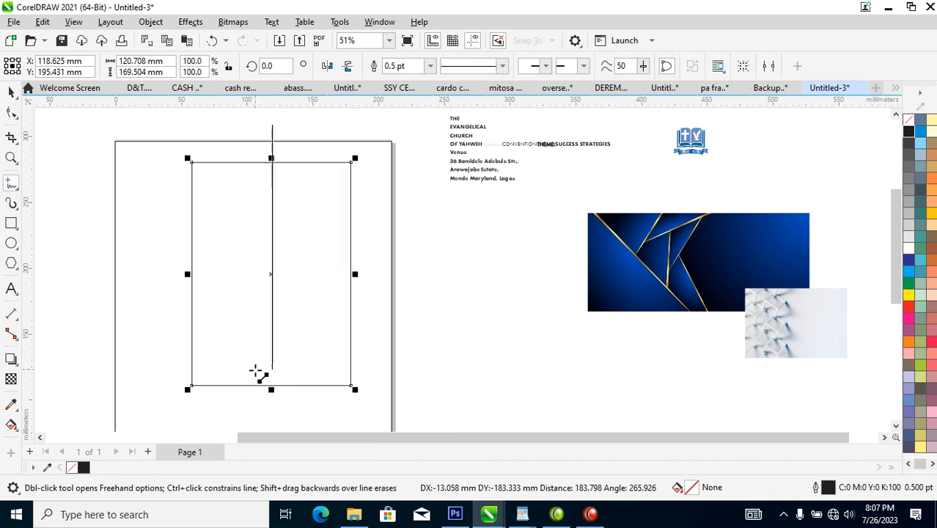
left_click(272, 390)
key("space")
left_click(328, 202, "shift")
key("c")
left_click(459, 299)
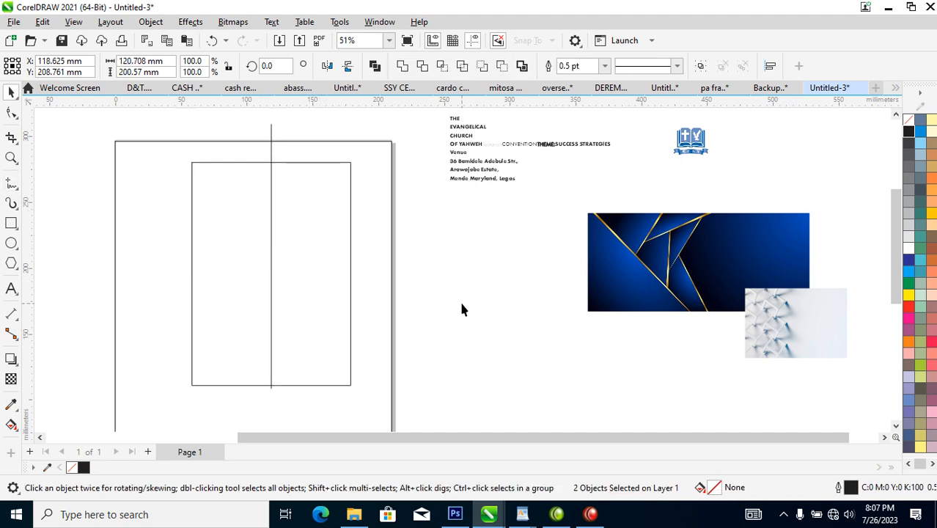
Pull a new node on the inner rectangle's bottom edge down at the guide line, forming a point about 199 mm tall overall, and delete the line
left_click(318, 202)
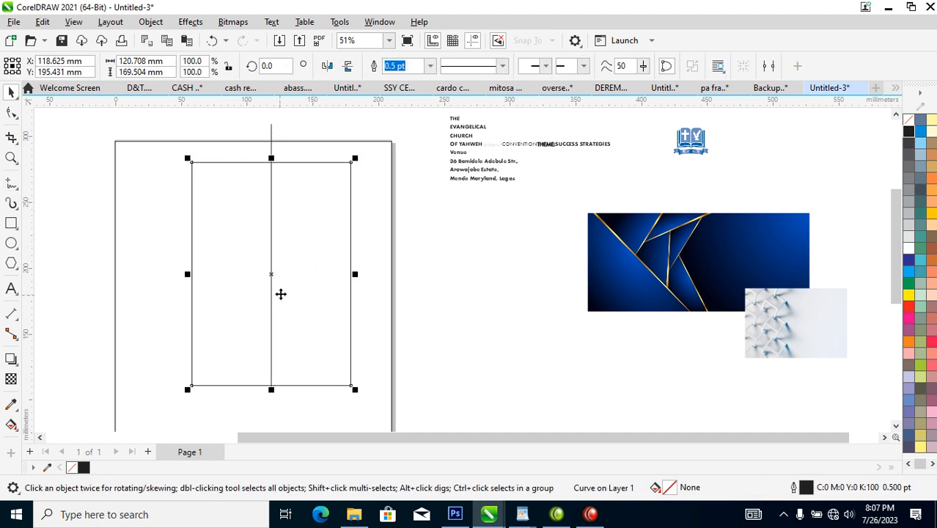
left_click(11, 112)
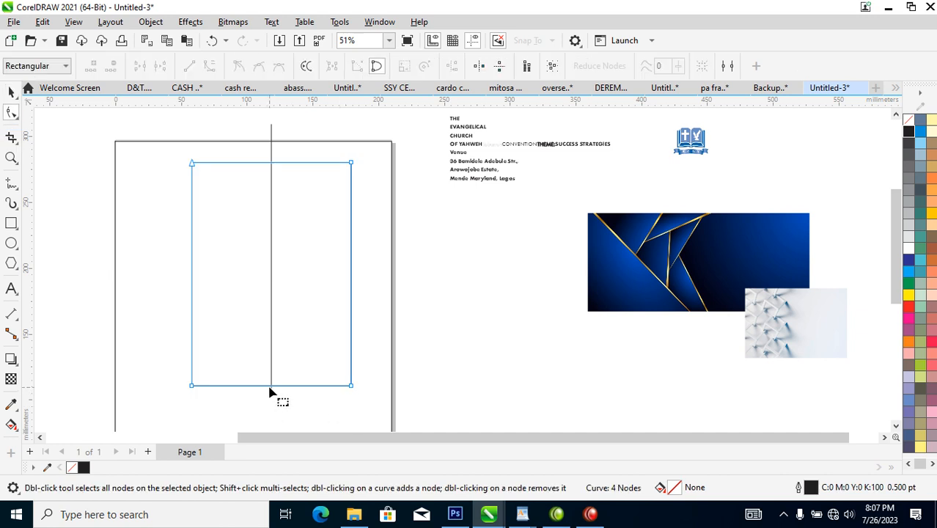
left_click(269, 392)
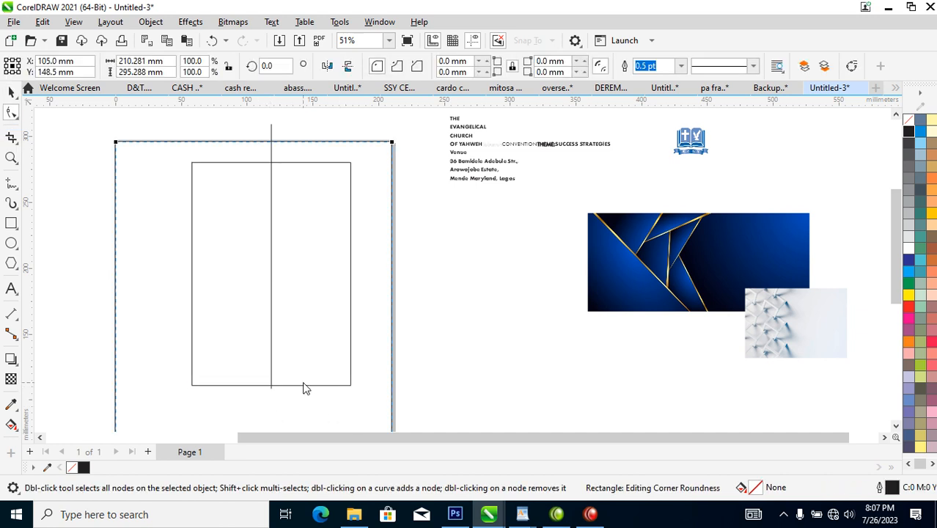
left_click(304, 387)
double_click(283, 386)
mouse_move(283, 387)
left_mouse_down()
mouse_move(272, 392)
mouse_move(270, 423)
mouse_move(269, 373)
mouse_move(272, 382)
left_mouse_up()
key("space")
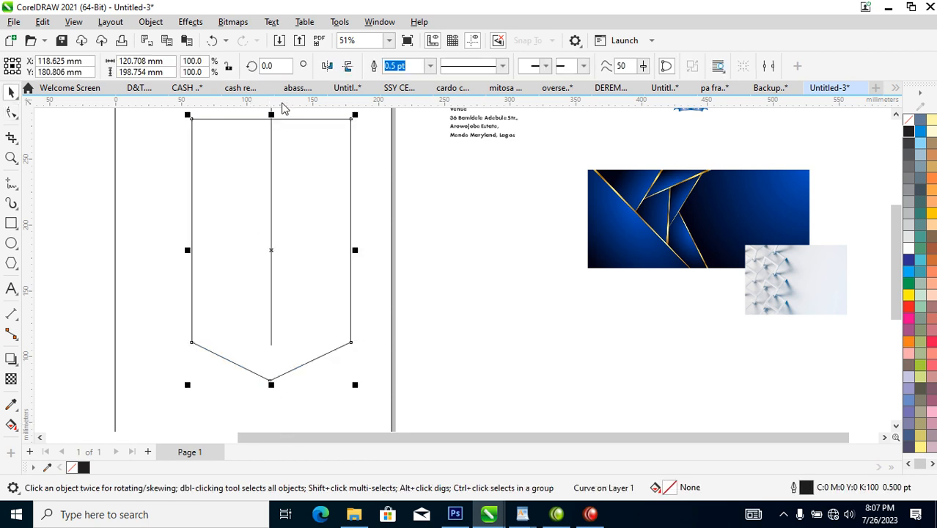
left_click(272, 150)
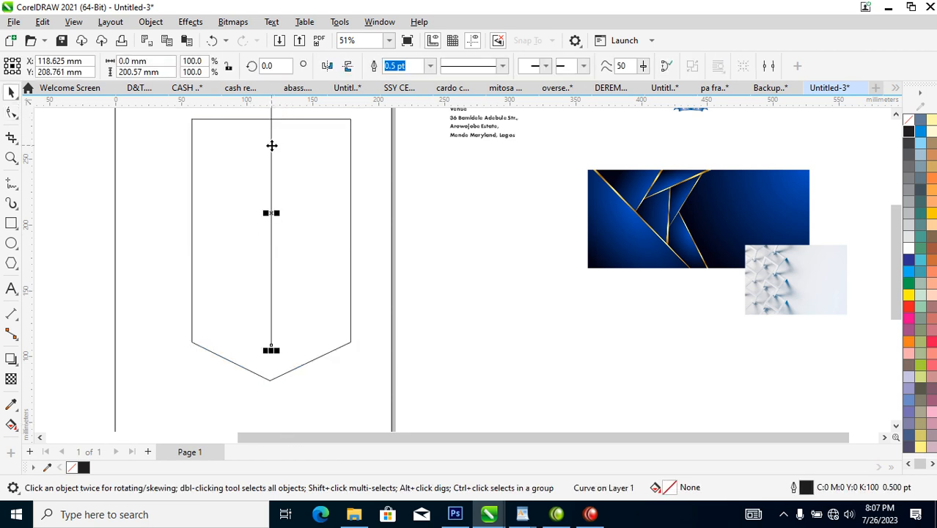
key("Delete")
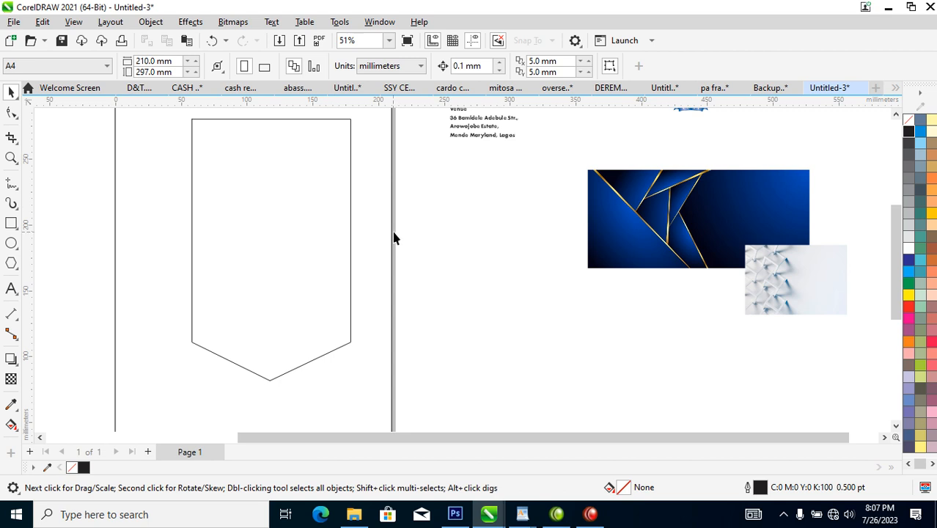
Bring the blue background over the page's edge and create a horizontally mirrored copy that overlaps its plain side
scroll(394, 238, "down", 2)
key("z")
left_click_drag(146, 147, 738, 381)
key("space")
left_click_drag(656, 211, 381, 221)
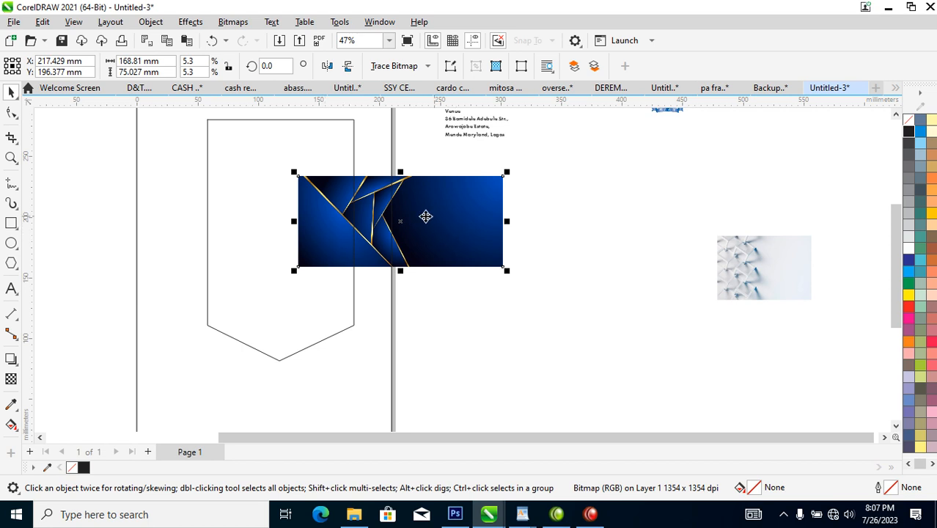
left_click_drag(293, 221, 556, 235)
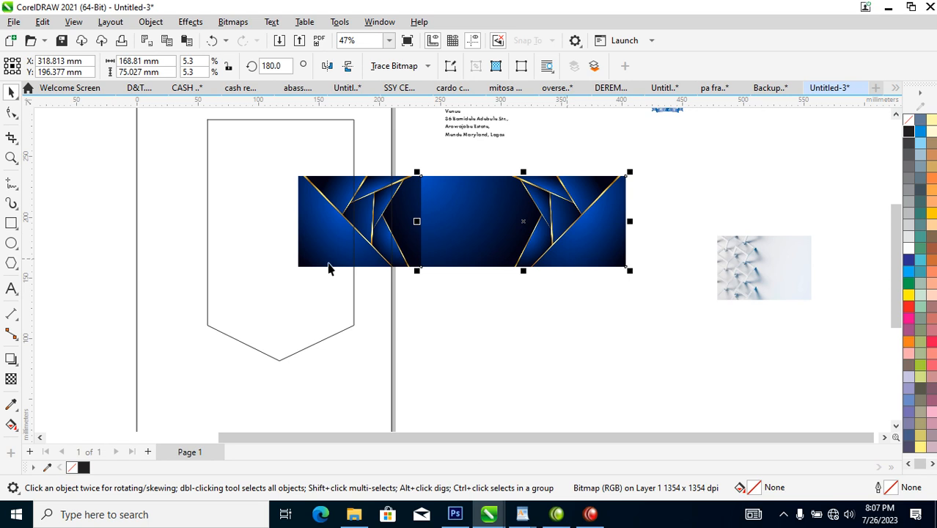
Apply a horizontal fountain transparency to the mirrored copy's inner edge to blend it into the original background
left_click(10, 379)
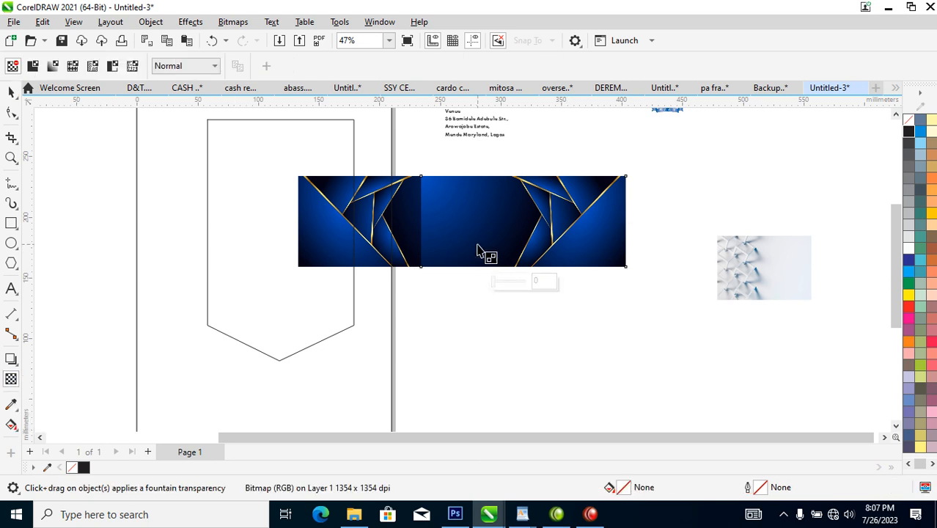
left_click_drag(482, 228, 427, 227)
key("space")
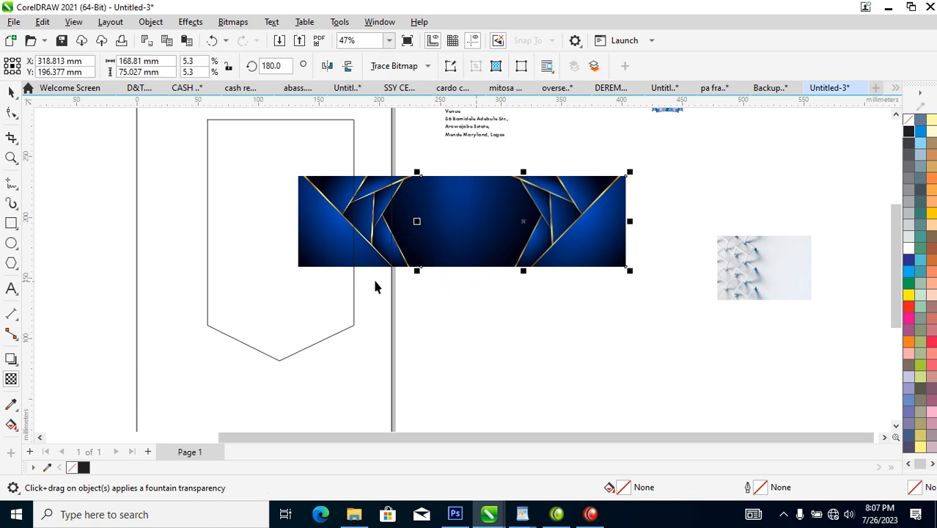
Convert both blue background halves into one 300 dpi CMYK Color (32-bit) bitmap with a transparent background
left_click(379, 211, "shift")
left_click_drag(820, 164, 253, 290)
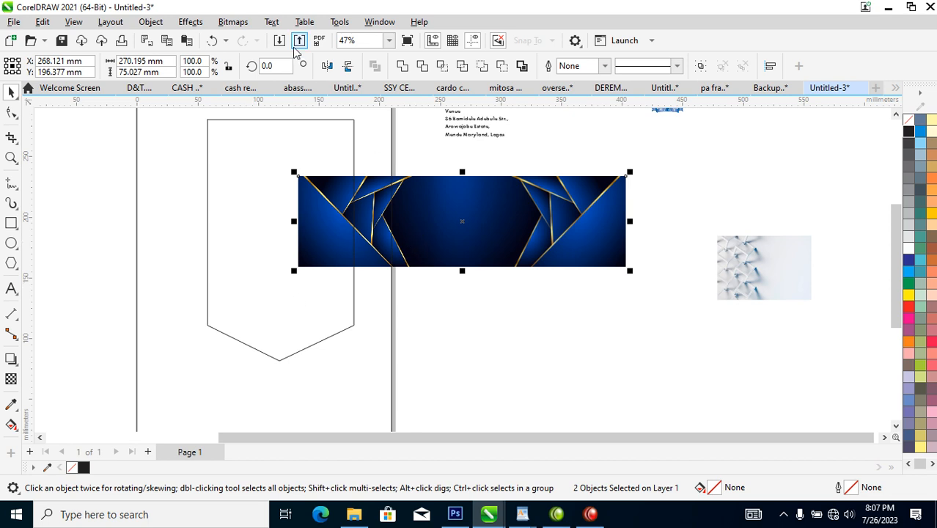
left_click(236, 22)
left_click(295, 41)
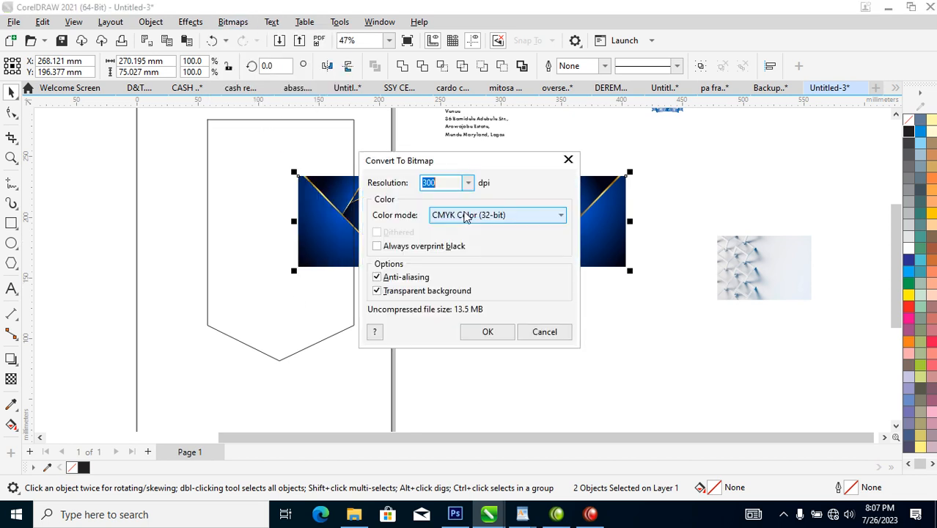
left_click(488, 332)
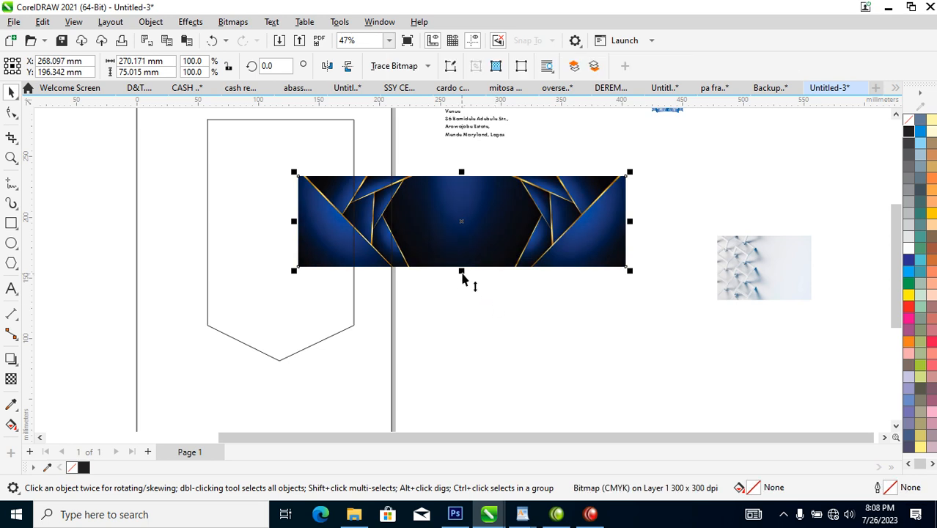
Stretch the merged blue background to about 147 mm high and PowerClip it inside the pointed shape
left_click_drag(462, 269, 480, 308)
left_click_drag(577, 235, 241, 233)
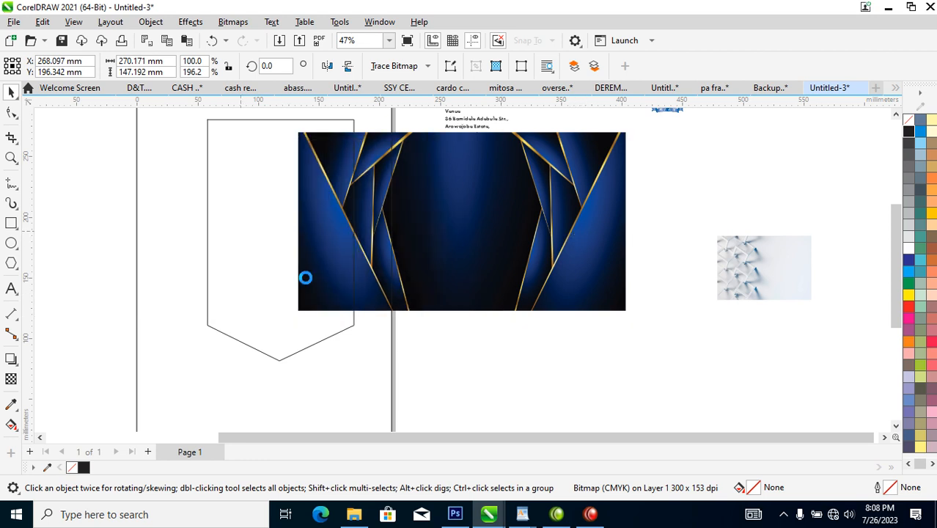
left_click(307, 277)
left_click(250, 214)
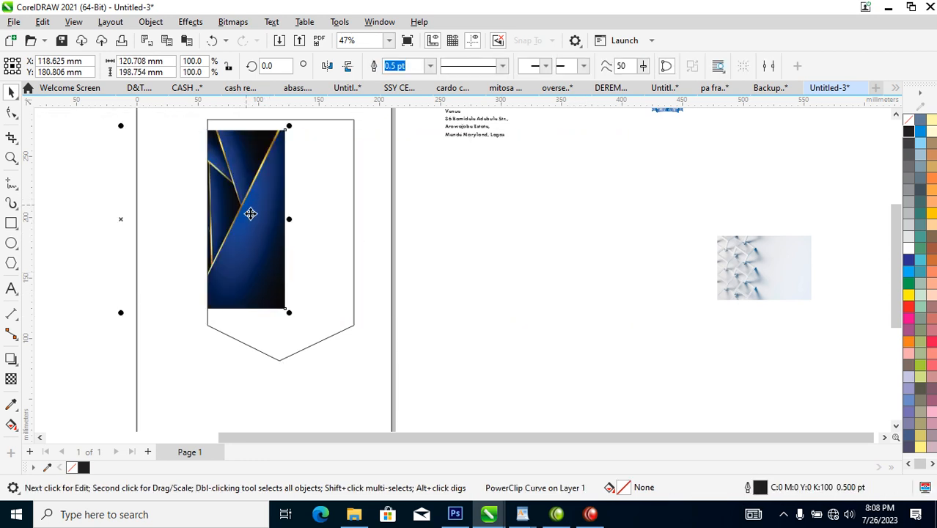
Centre the clipped background in the upper part of the pointed shape and narrow it to about 207 mm
left_click_drag(261, 210, 398, 228)
left_click_drag(469, 218, 385, 196)
left_click_drag(289, 217, 299, 243)
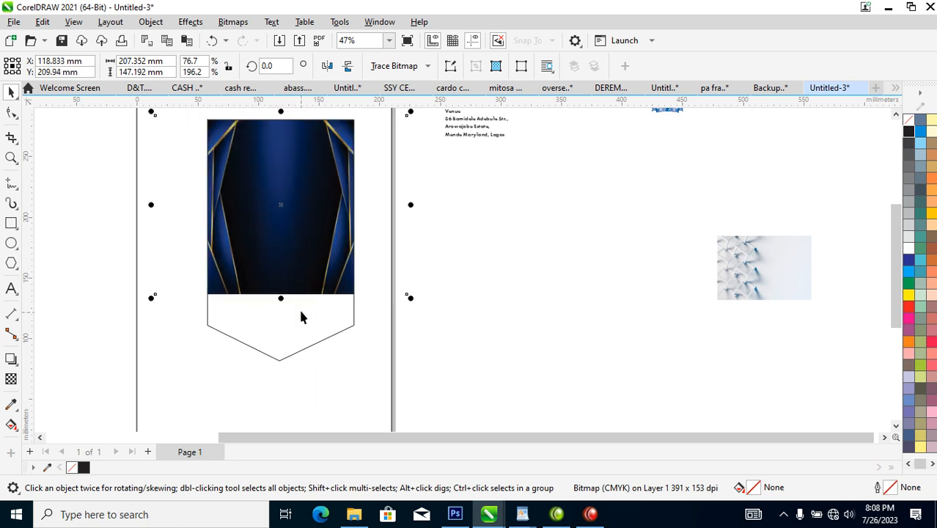
left_click(389, 336)
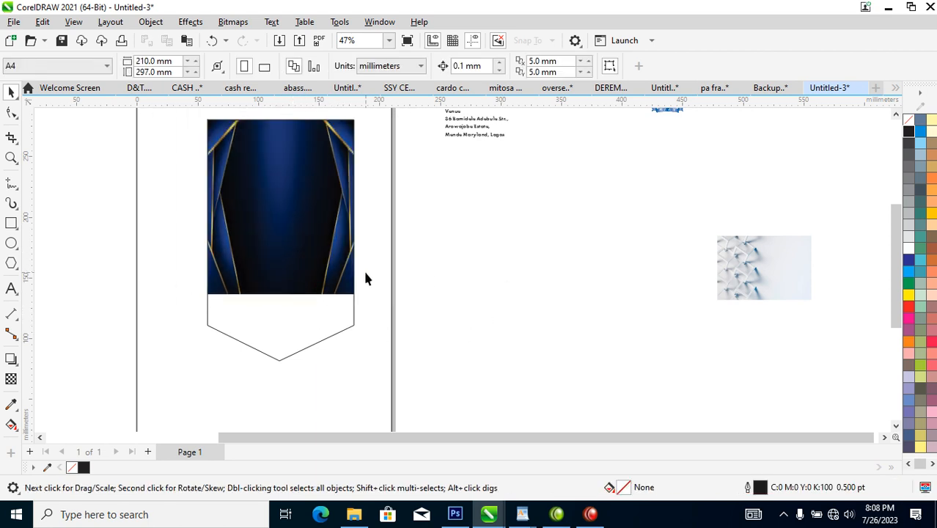
Narrow the clipped background to about 177 mm around its centre to show more of the gold lines
left_click(326, 230)
left_click(332, 236, "ctrl")
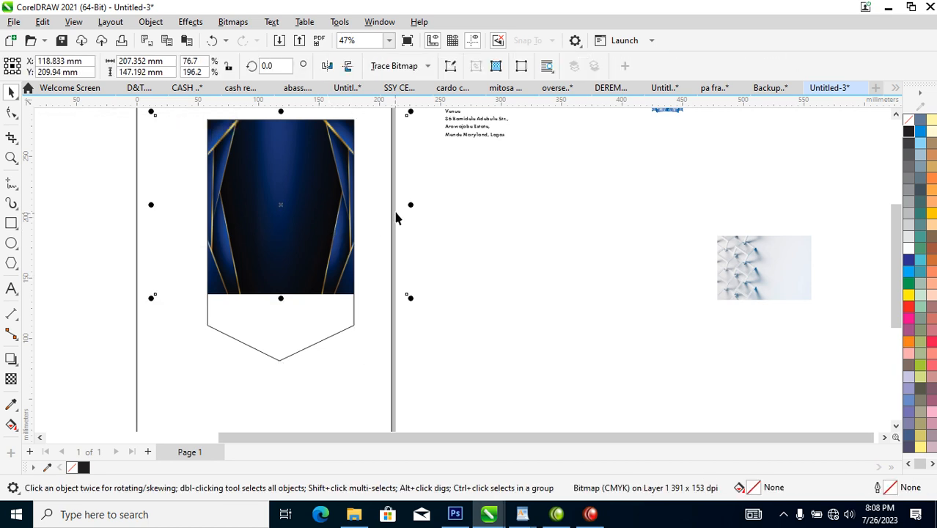
left_click_drag(408, 207, 391, 206)
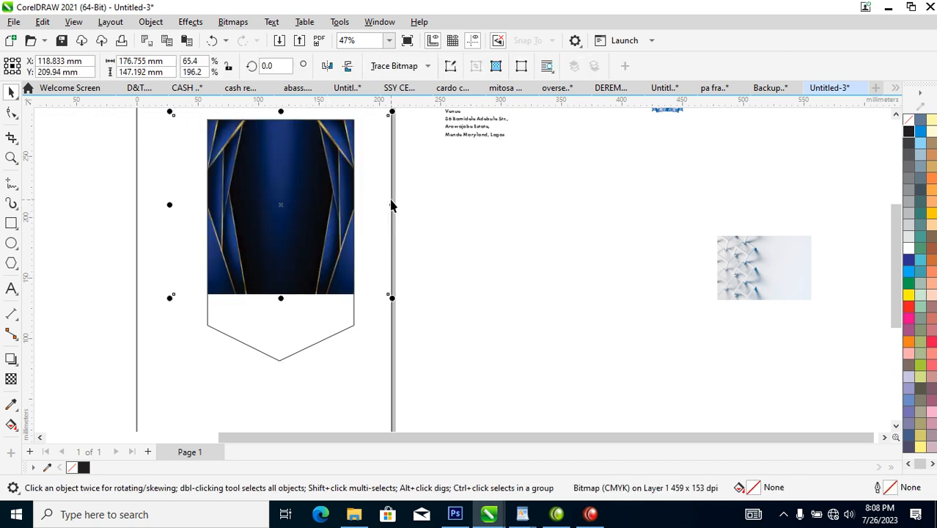
left_click(438, 280)
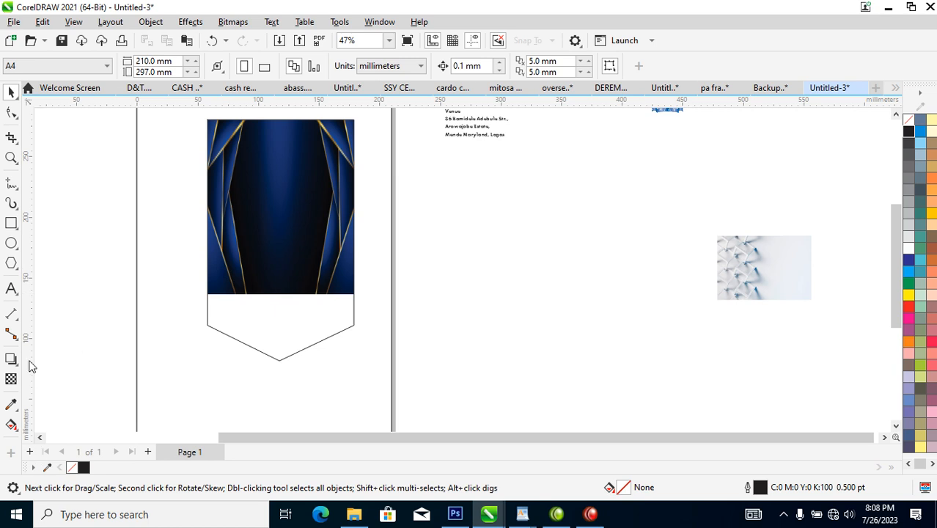
Draw a rectangle about 174 by 123 mm over the banner's lower half and fill it with the dark colour sampled from the background
left_click(11, 223)
left_click_drag(177, 206, 395, 362)
key("space")
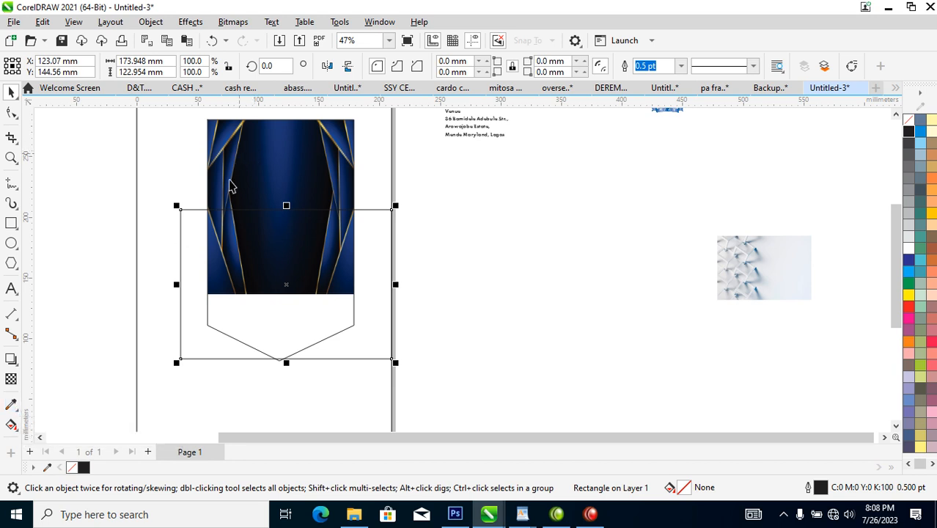
left_click(13, 405)
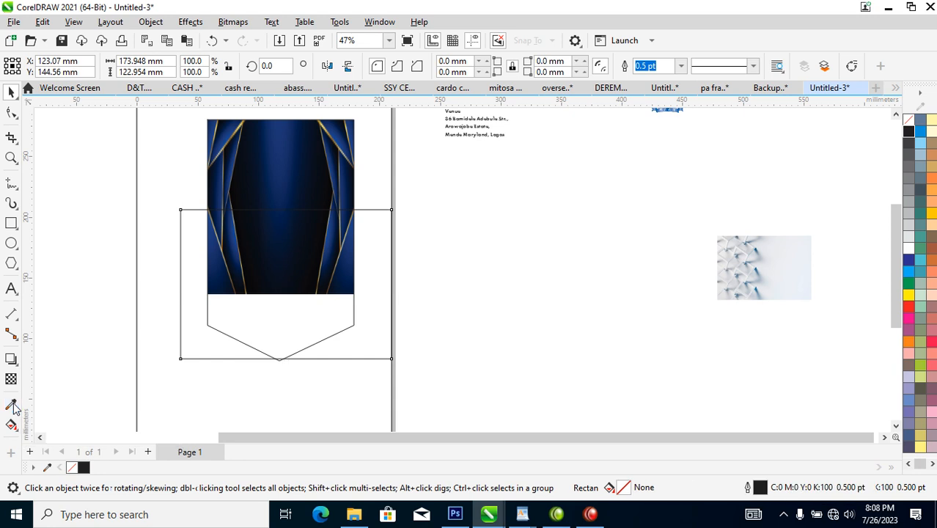
left_click(247, 169)
left_click(378, 249)
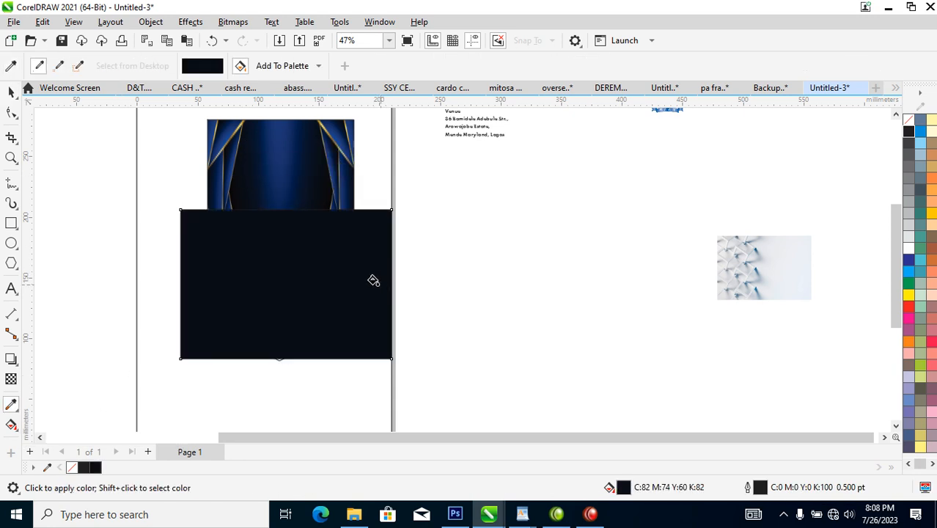
key("space")
left_click_drag(374, 247, 375, 253)
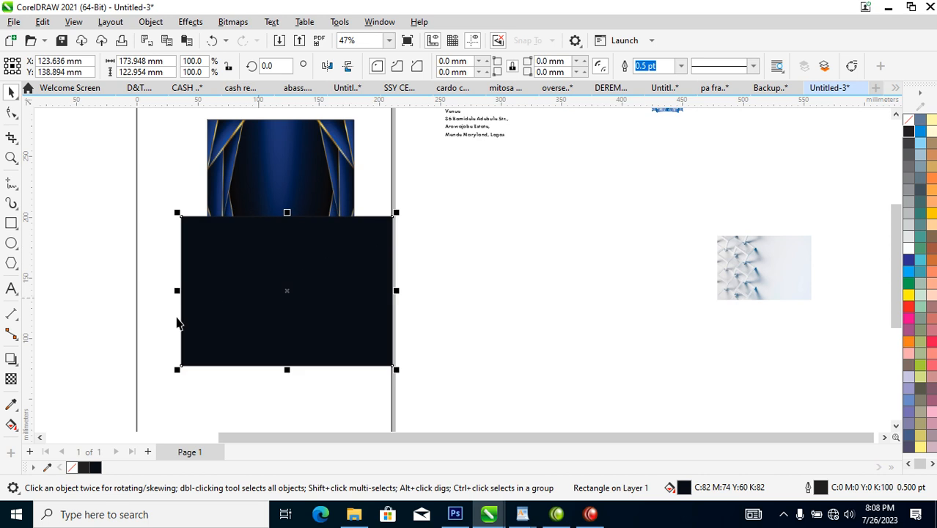
Fade out the dark rectangle's upper edge with a linear transparency and PowerClip it inside the pointed banner
left_click(11, 379)
left_click_drag(301, 277, 301, 222)
key("space")
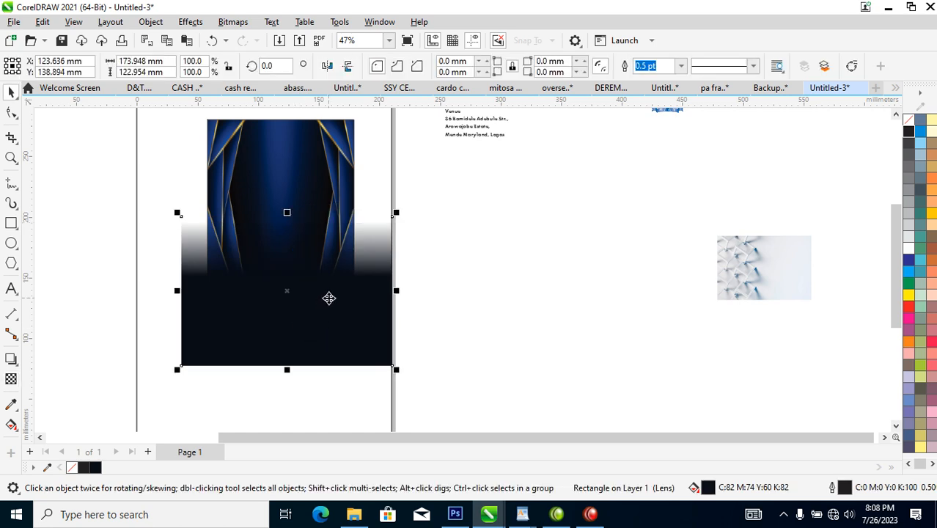
mouse_move(341, 346)
left_mouse_down()
mouse_move(287, 188)
mouse_move(308, 221)
mouse_move(334, 344)
left_mouse_up()
left_click(344, 283)
scroll(342, 286, "down", 3)
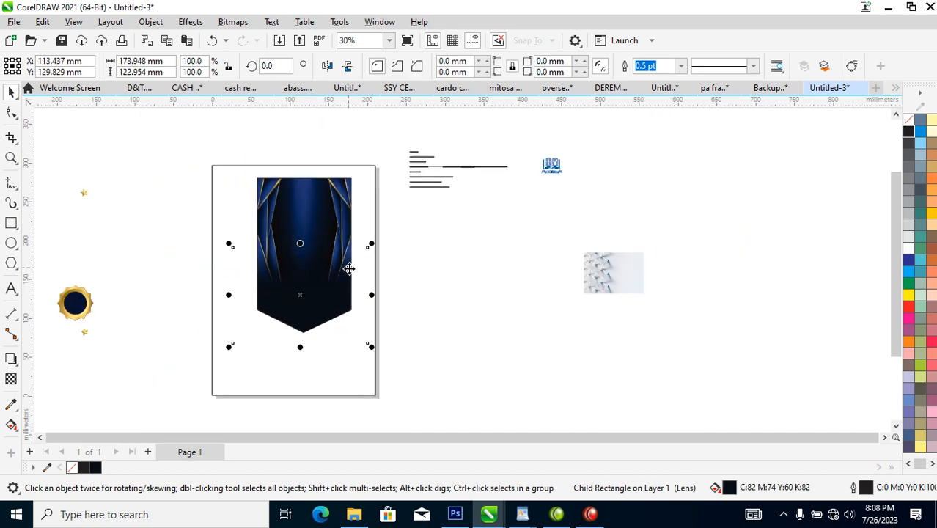
Duplicate the banner about 11 mm to the left and 10 mm up, then extract and delete the copy's contents
key("z")
left_click_drag(98, 157, 450, 329)
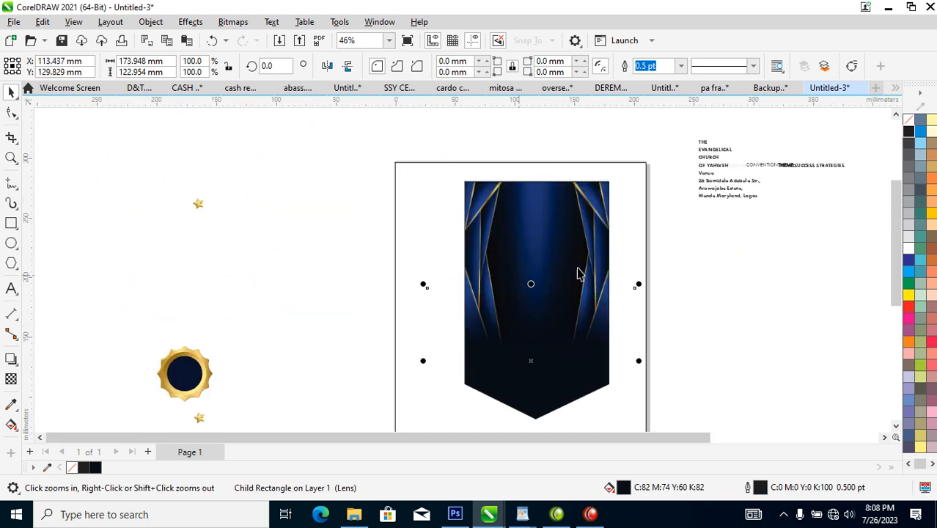
left_click(721, 293)
left_click(538, 265)
left_click_drag(571, 277, 560, 273)
right_click(560, 272)
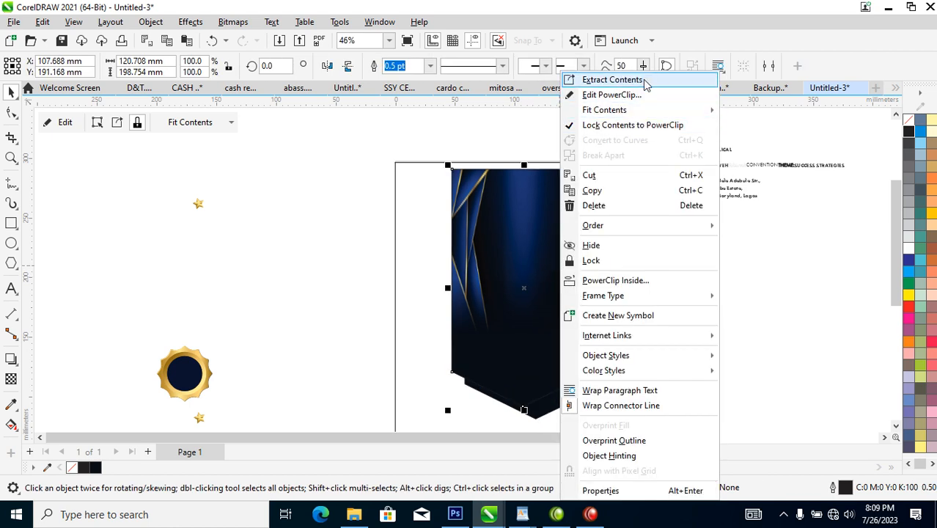
left_click(644, 81)
key("Delete")
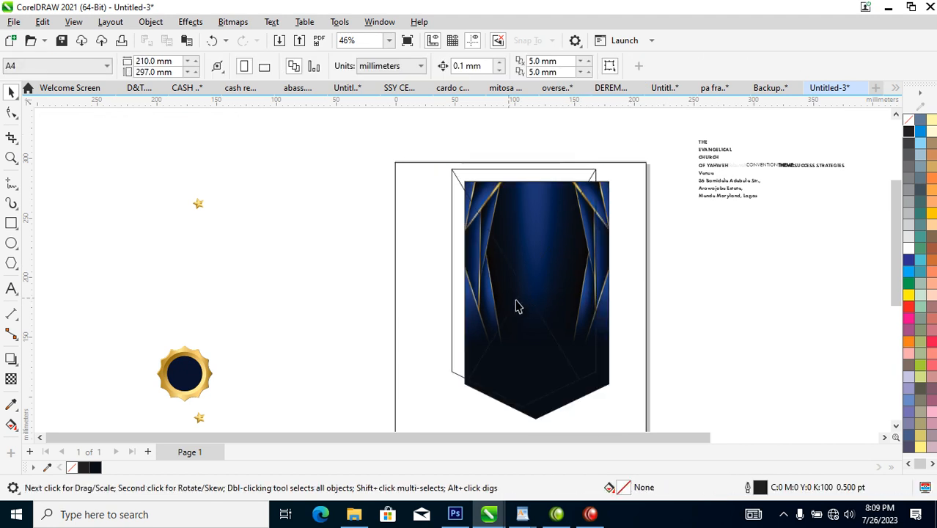
Copy all properties from the gold badge to the empty pointed frame and remove its PowerClip frame type
left_click(520, 177)
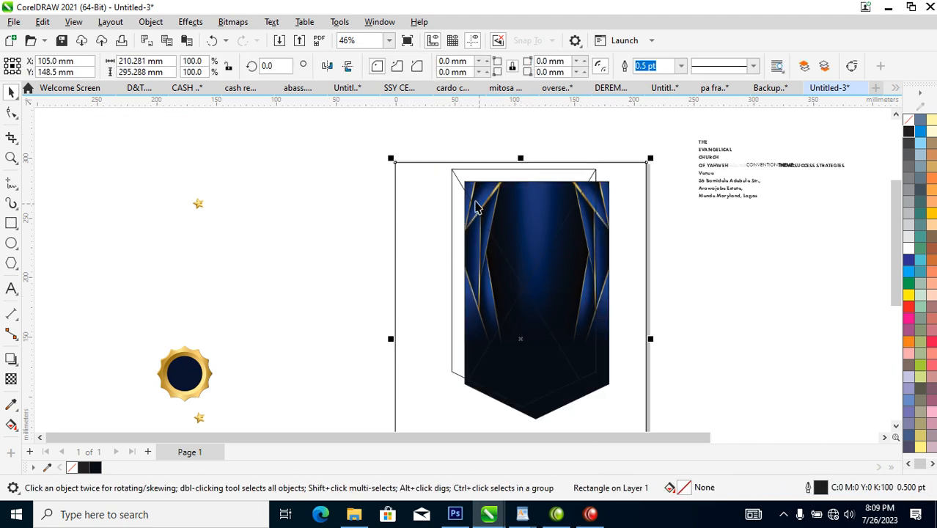
left_click(458, 172)
left_click_drag(205, 363, 456, 173)
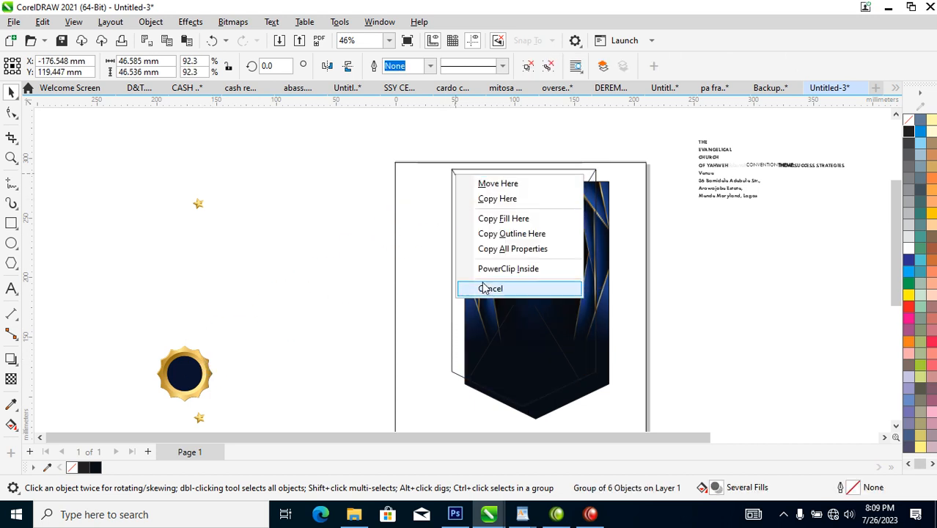
left_click(526, 250)
left_click(491, 196)
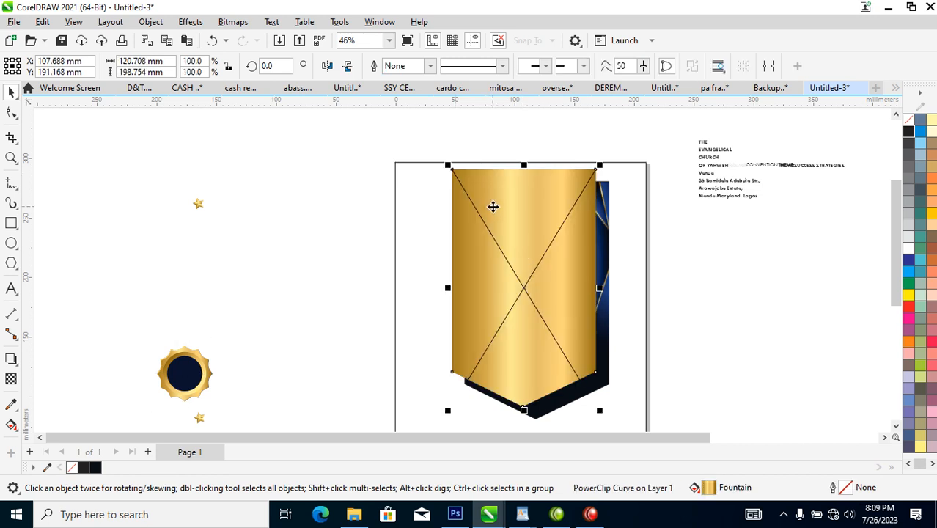
right_click(493, 207)
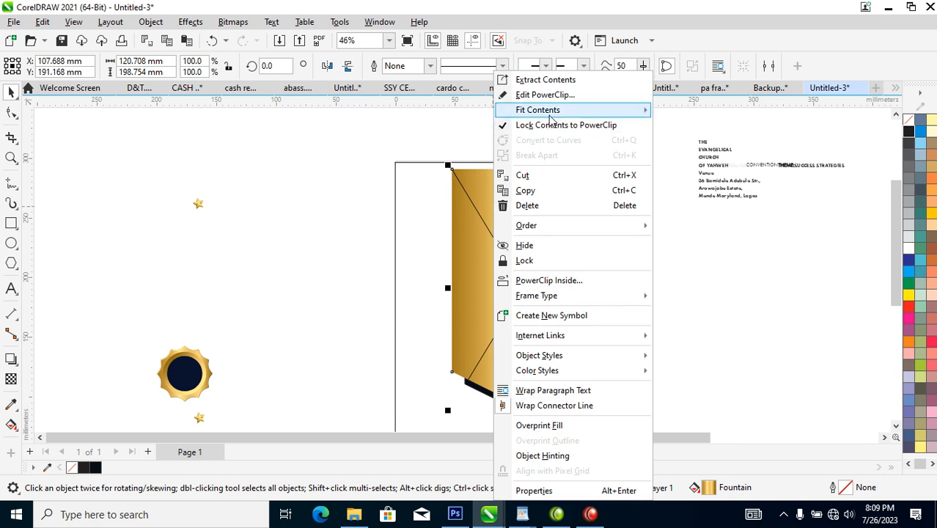
mouse_move(546, 297)
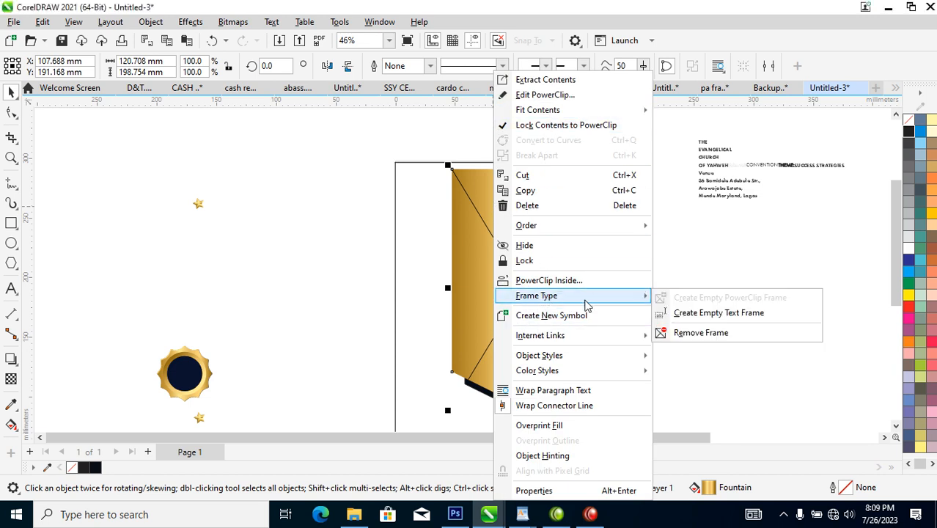
left_click(729, 333)
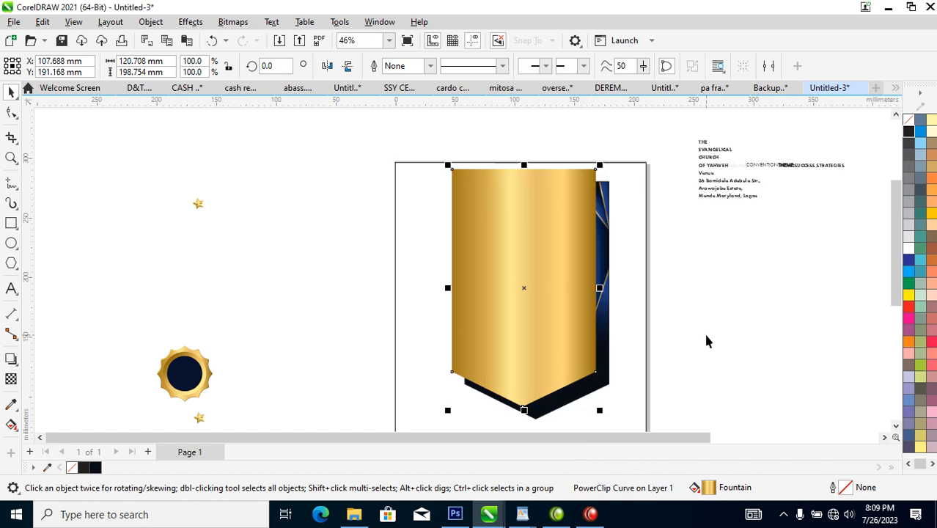
Trim the gold shape with a copy offset about 5 mm right and 3 mm down, and delete the copy to leave an L-shaped strip
left_click_drag(468, 285, 473, 286)
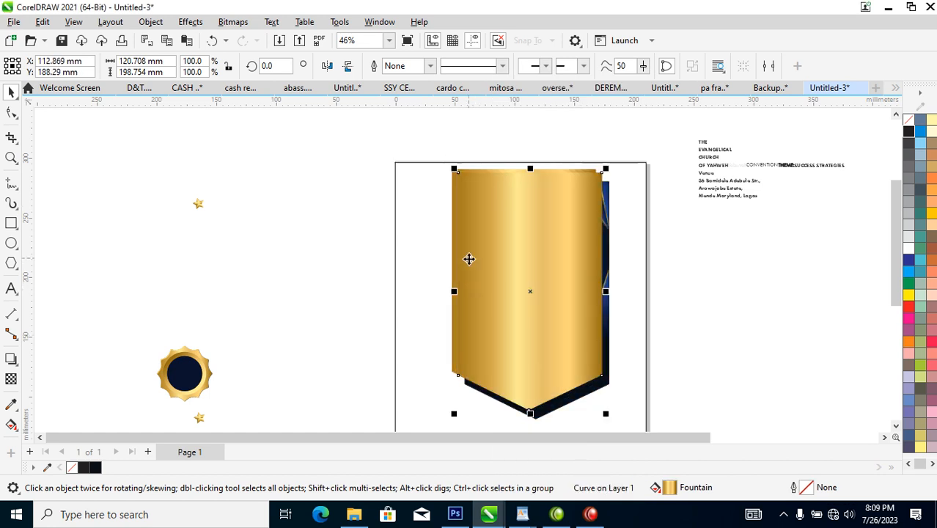
left_click(454, 213, "shift")
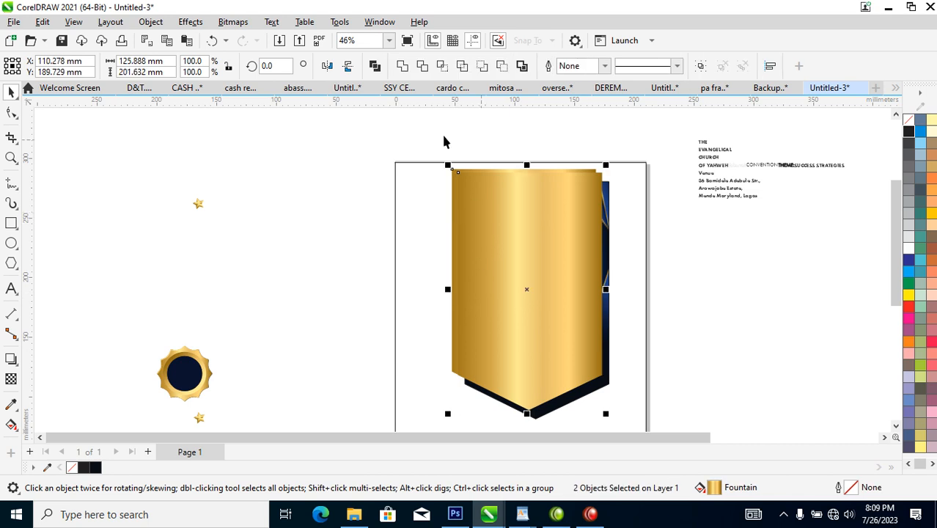
left_click(425, 69)
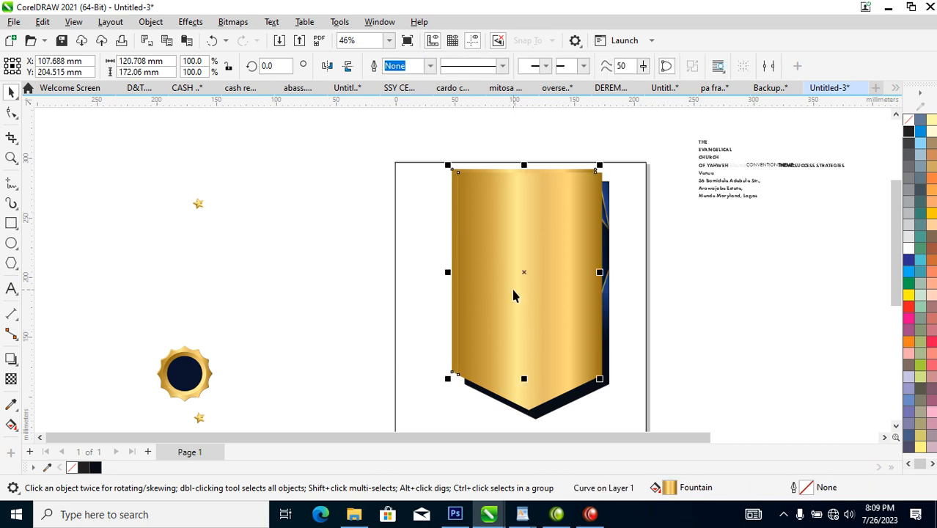
key("Delete")
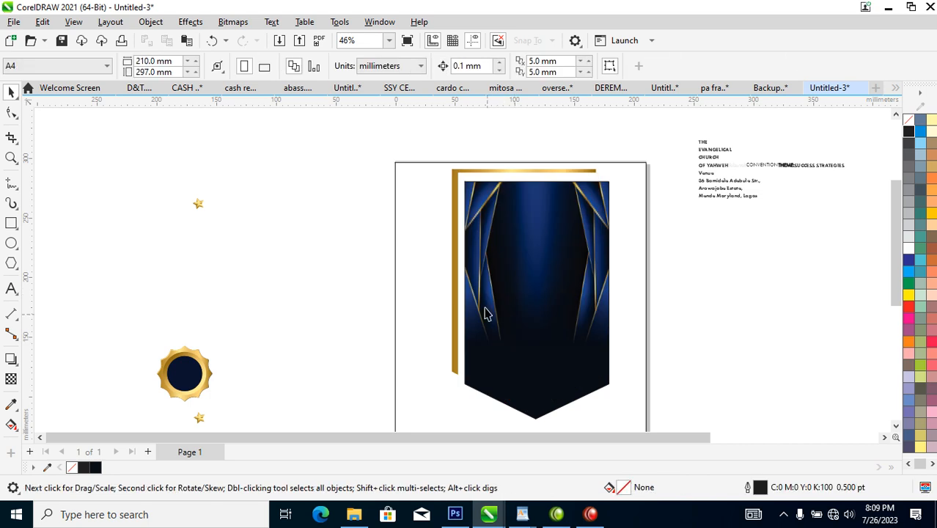
Make a smaller copy of the gold L-shaped strip, about 102.5 by 146 mm, and place it just left of the original
left_click(453, 292)
left_click_drag(603, 380, 590, 354)
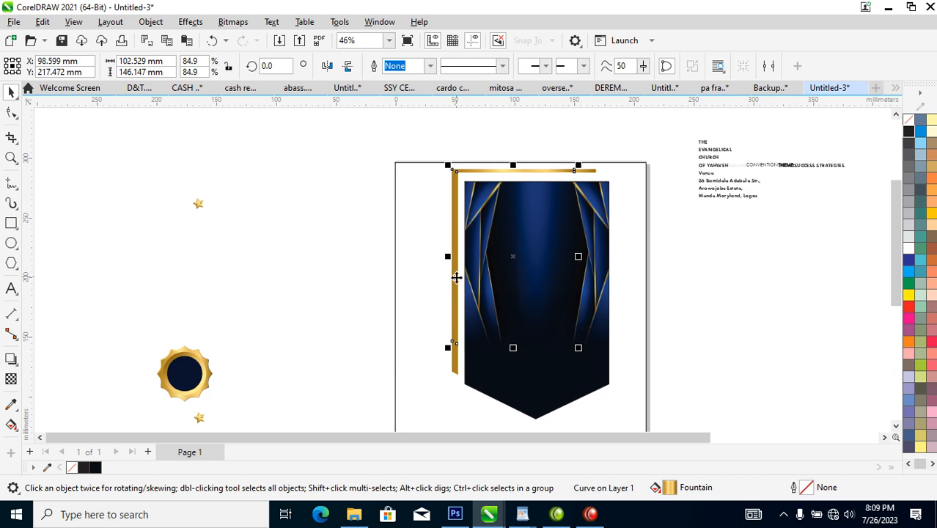
left_click_drag(452, 267, 444, 272)
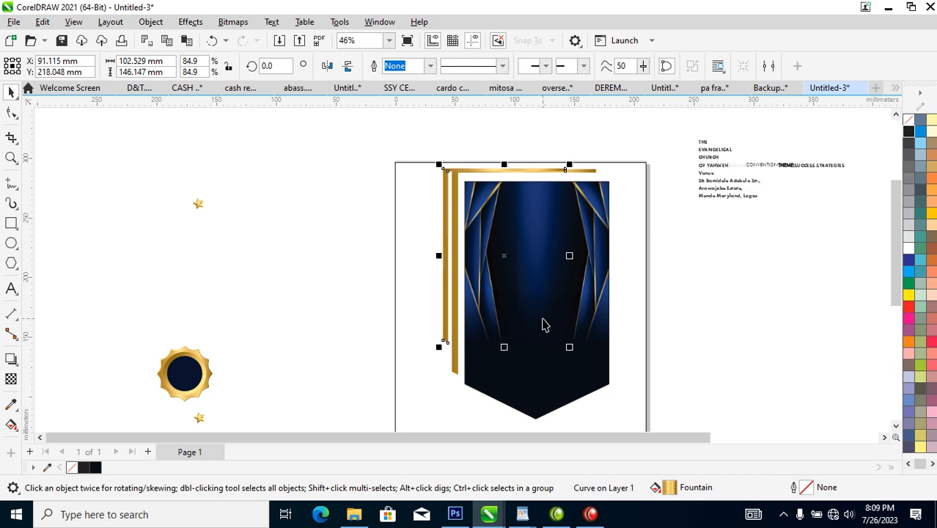
Duplicate the blue banner about 48.5 mm straight down, then extract and delete the copy's contents
scroll(542, 325, "down", 2)
key("z")
left_click_drag(400, 193, 657, 428)
left_click(632, 274)
left_click(506, 303)
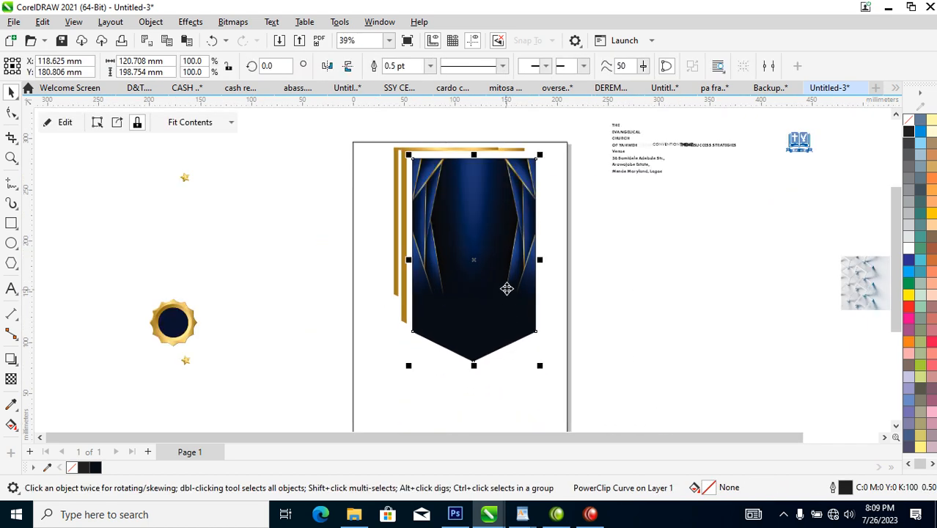
left_click_drag(510, 262, 503, 320)
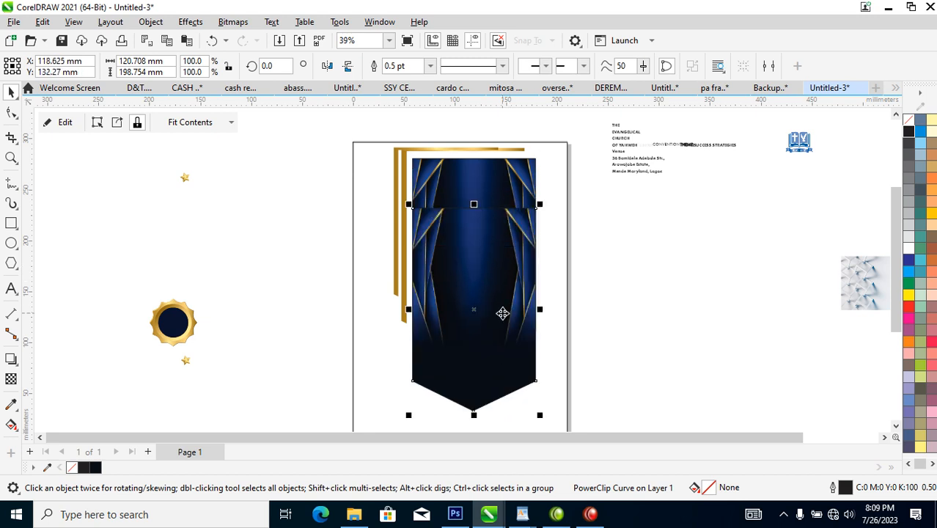
right_click(500, 255)
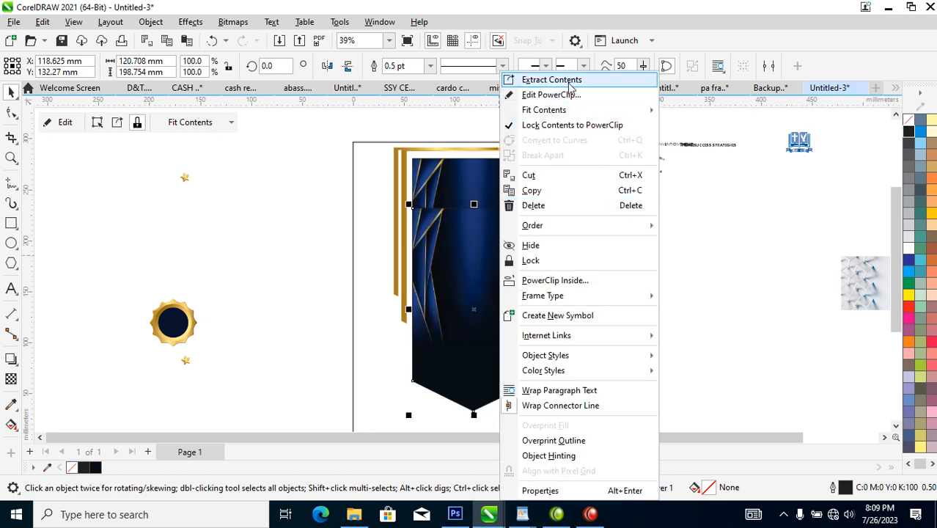
left_click(513, 79)
left_click(535, 366)
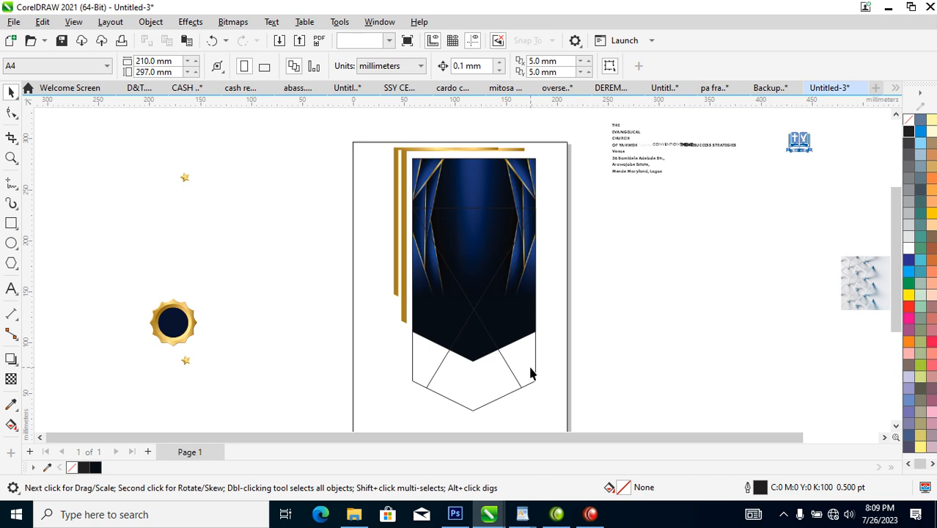
Apply all of the gold badge's properties to the lower empty pointed outline and remove its PowerClip frame type
left_click(531, 370)
left_click_drag(185, 309, 490, 409)
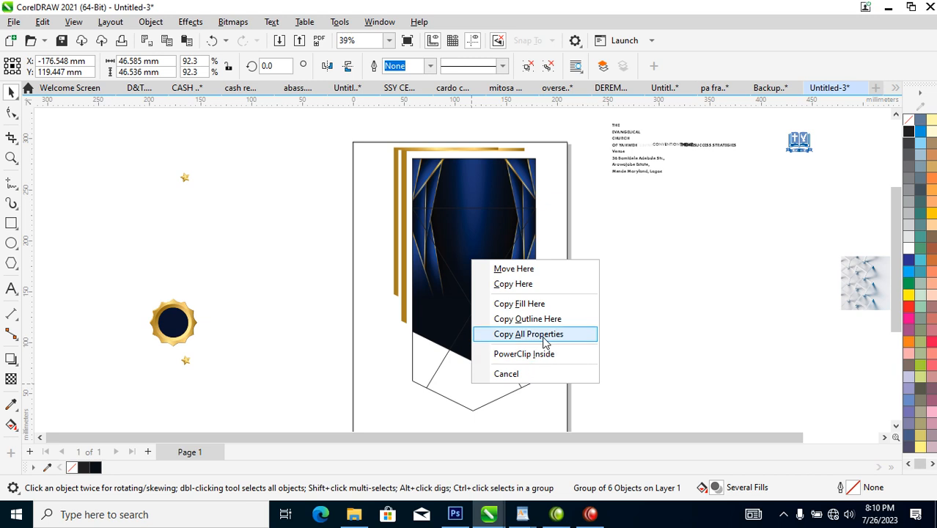
left_click(545, 335)
left_click(499, 326)
right_click(499, 304)
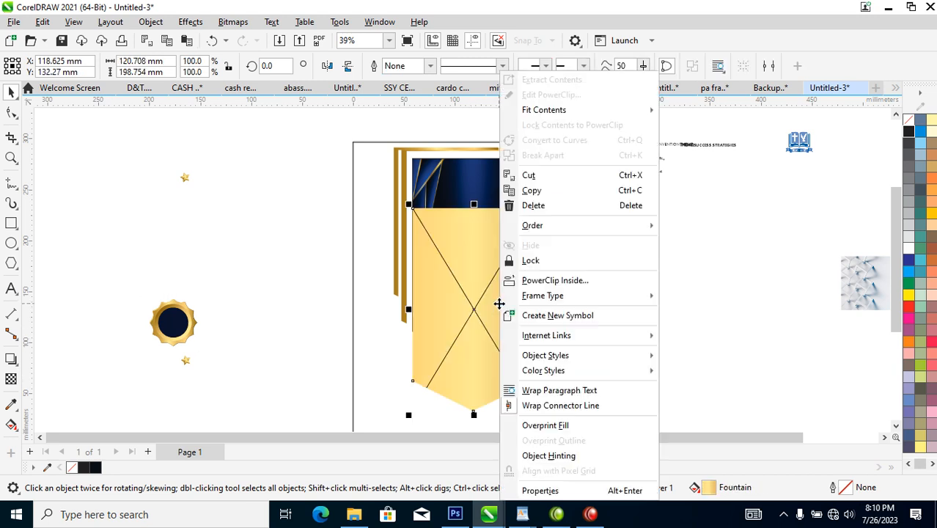
mouse_move(565, 301)
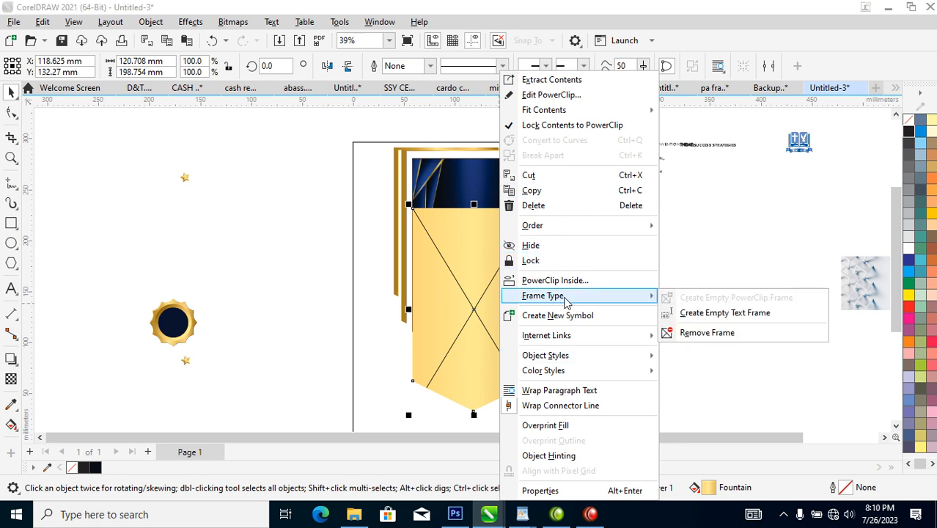
left_click(720, 332)
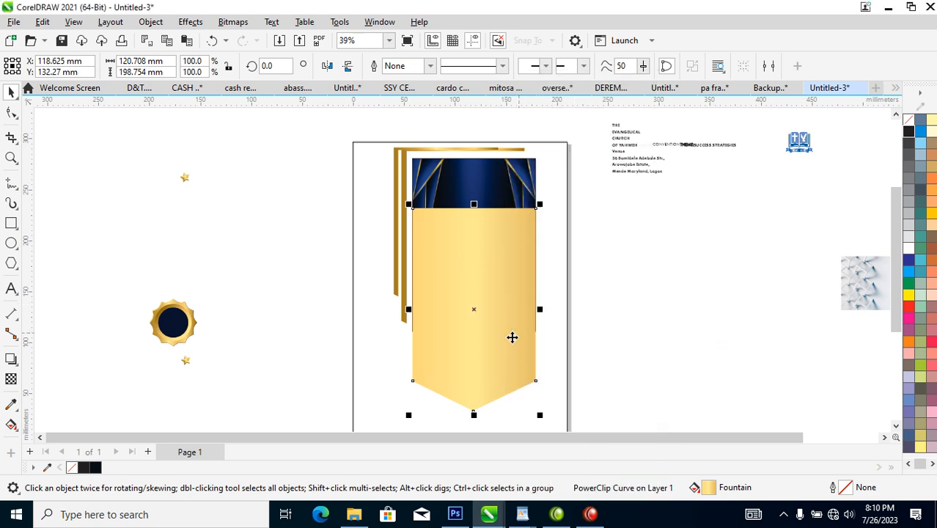
Trim the lower gold shape with a copy offset about 9 mm upward, and delete the copy to leave a gold chevron
left_click(477, 389)
left_click_drag(477, 395, 480, 388)
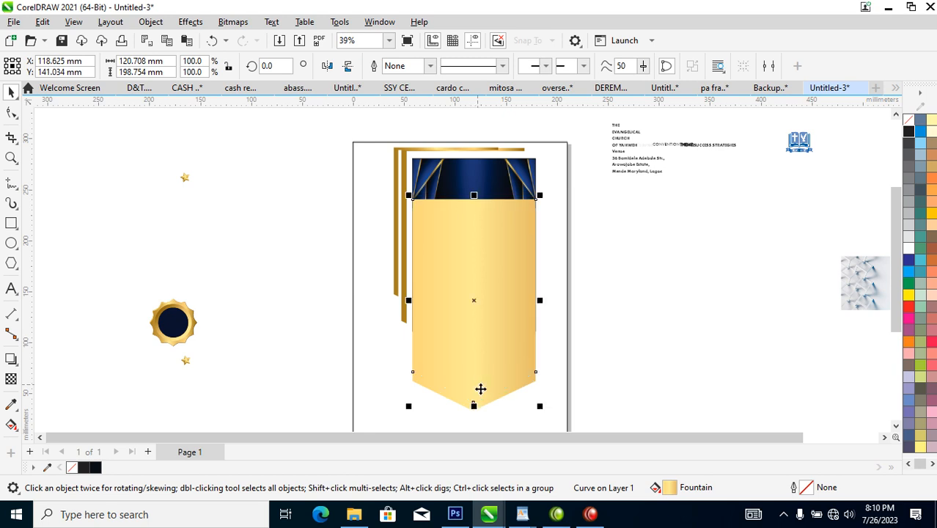
left_click(532, 380, "shift")
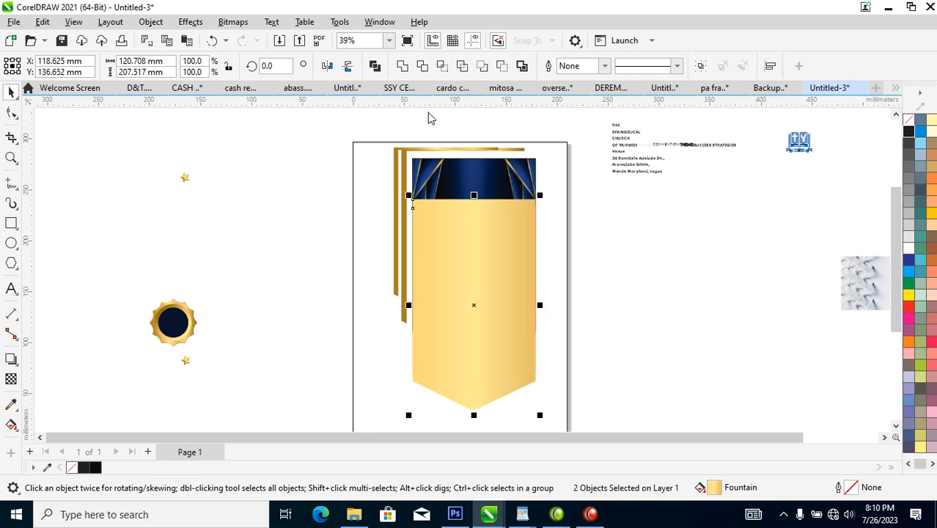
left_click(422, 68)
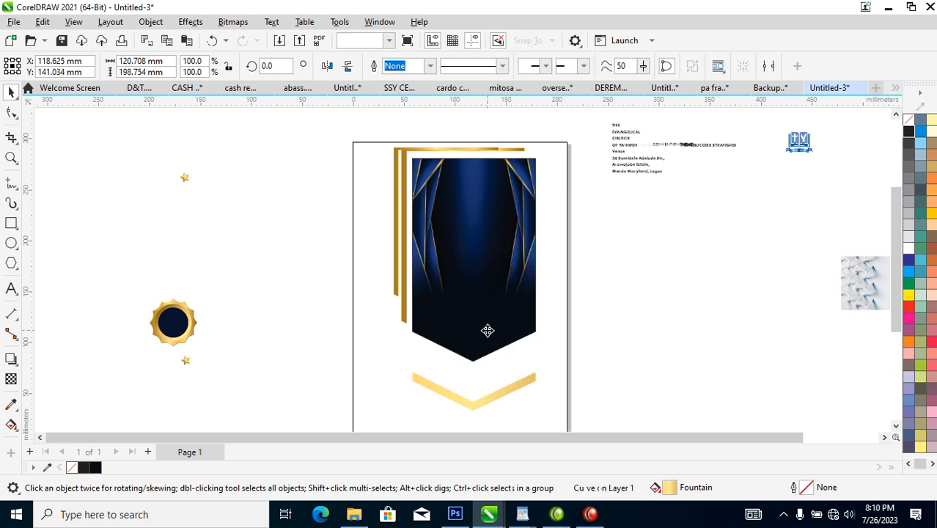
Reposition the gold chevron's fountain fill so its start and end points lie along the chevron
left_click(502, 377)
left_click(515, 390)
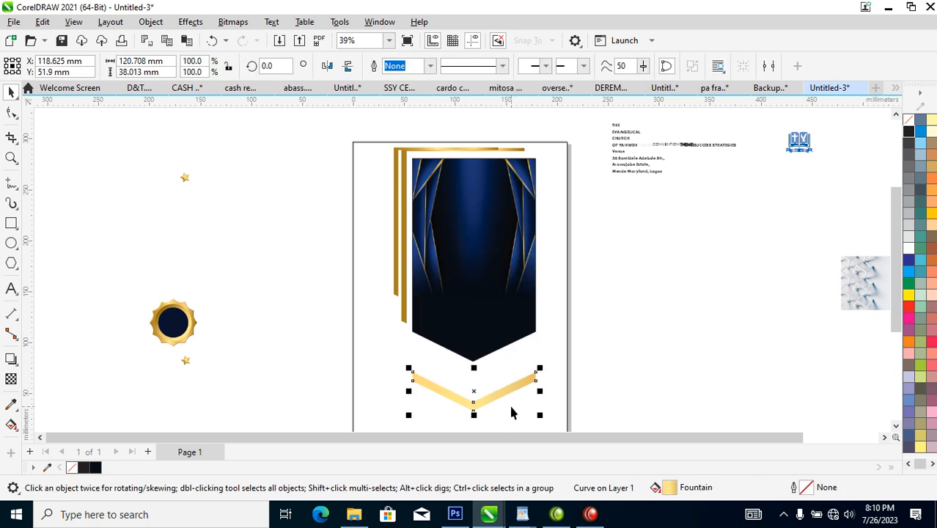
key("g")
left_click_drag(535, 309, 504, 400)
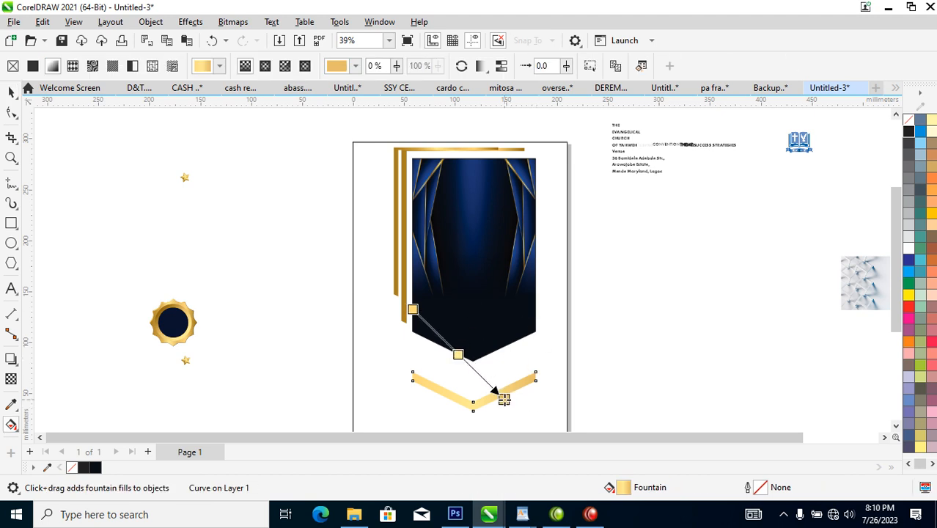
left_click_drag(412, 309, 424, 373)
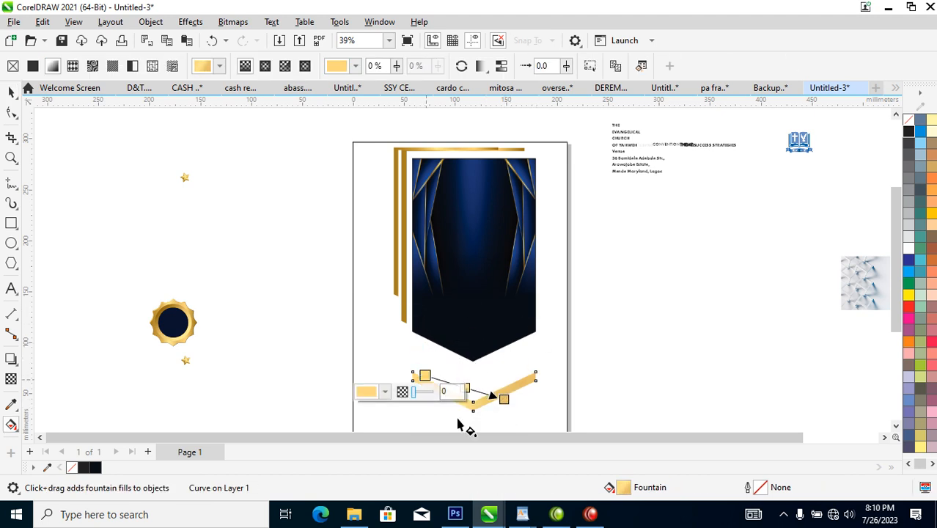
Move the gold chevron onto the banner's pointed lower end and group it with the banner and the gold strips
key("space")
left_click_drag(526, 386, 523, 341)
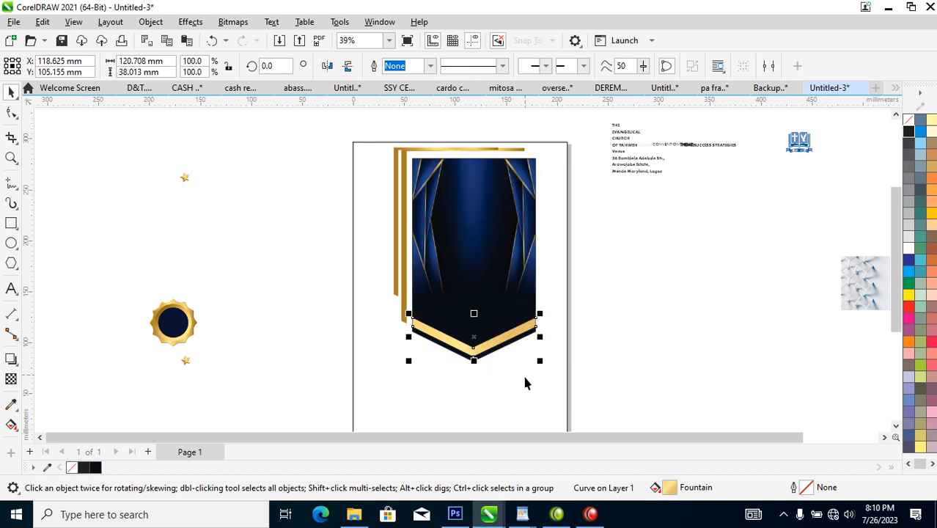
left_click_drag(404, 217, 448, 339)
left_click(518, 413)
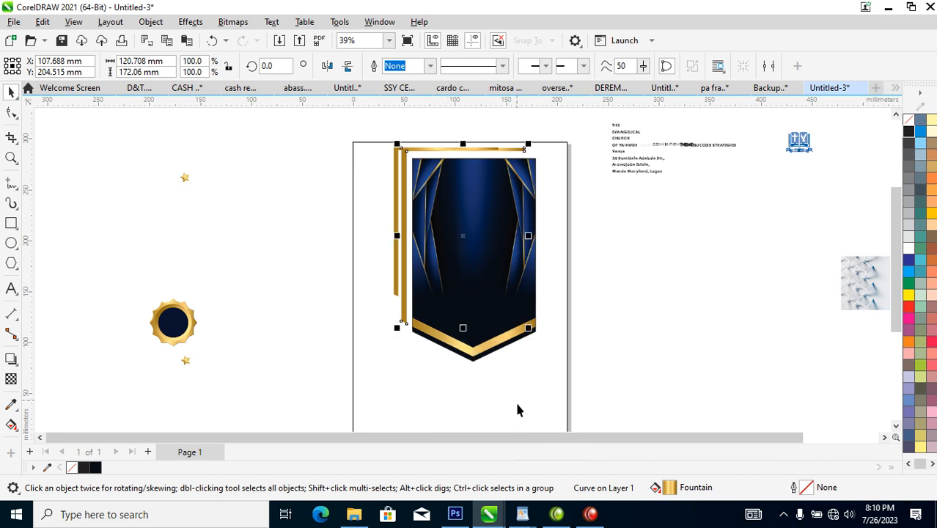
left_click_drag(307, 139, 553, 389)
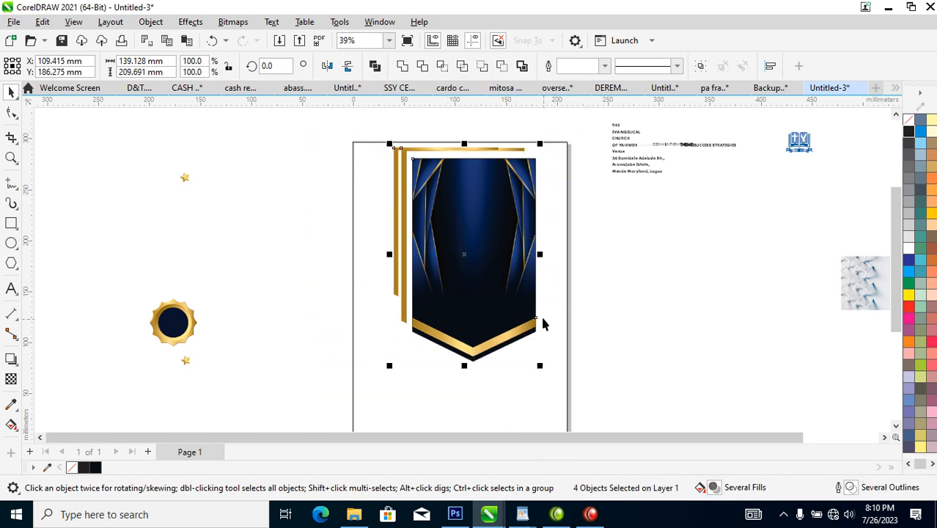
key("ctrl+g")
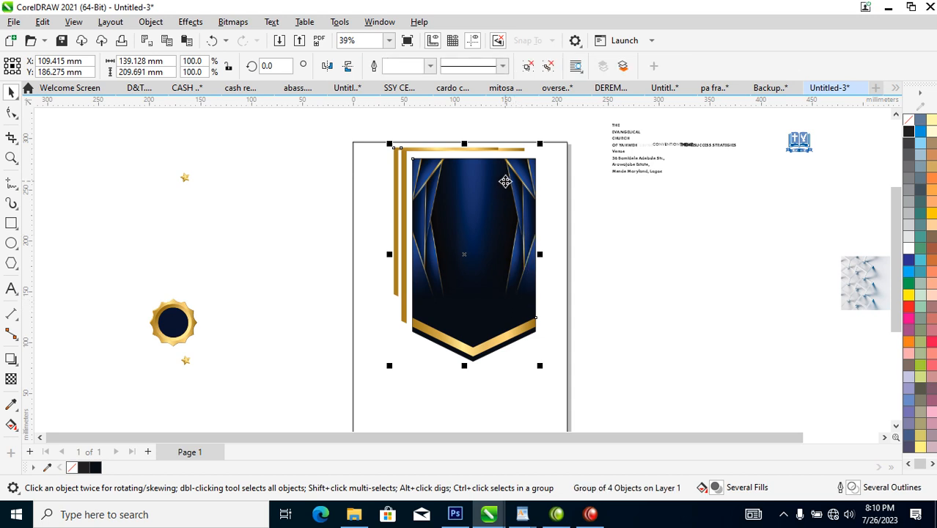
left_click(498, 202)
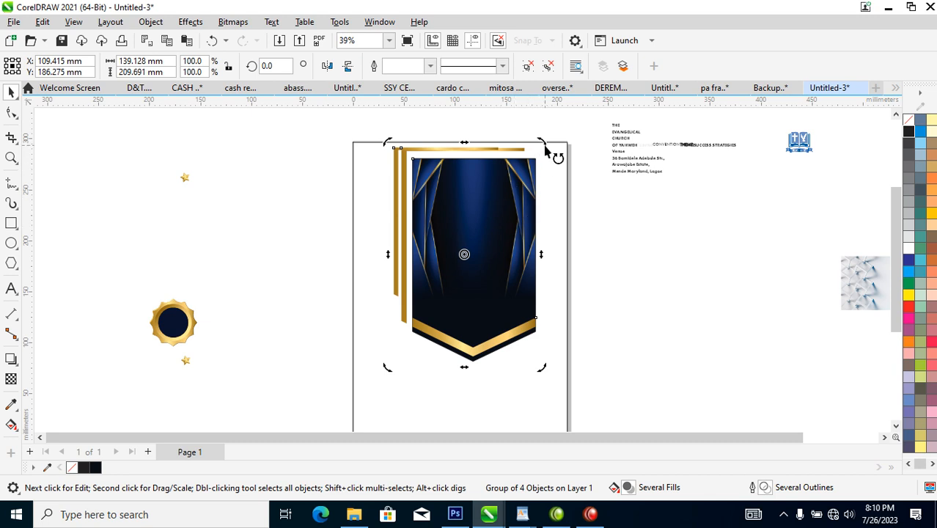
left_click_drag(464, 142, 512, 156)
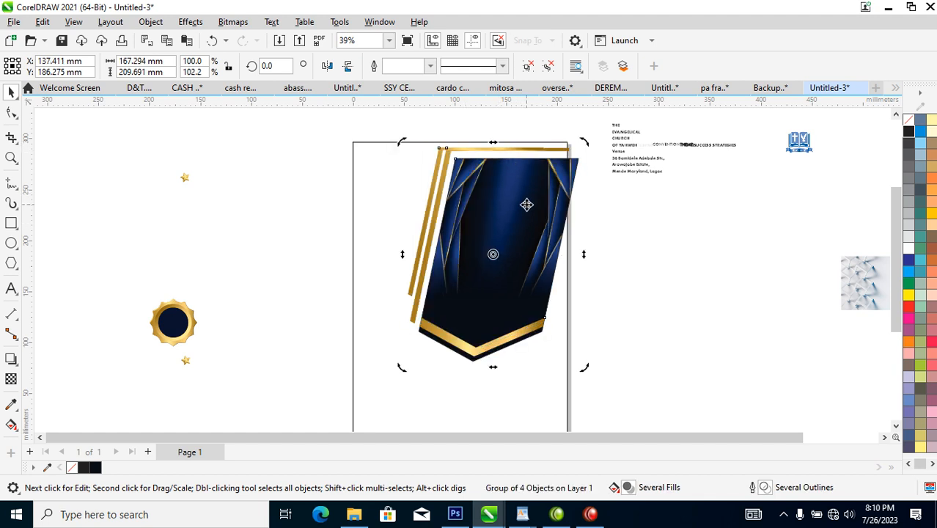
key("ctrl+z")
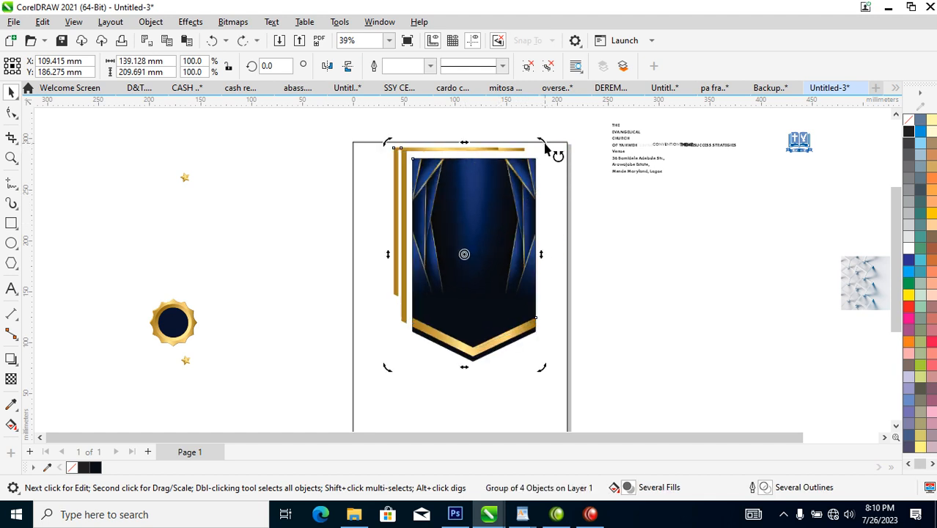
Rotate the banner group to about 320.6°, enlarged to about 135.5%, and move it off the page onto the blank area beside it
left_click_drag(544, 147, 593, 226)
left_click_drag(584, 122, 549, 296)
scroll(562, 307, "down", 2)
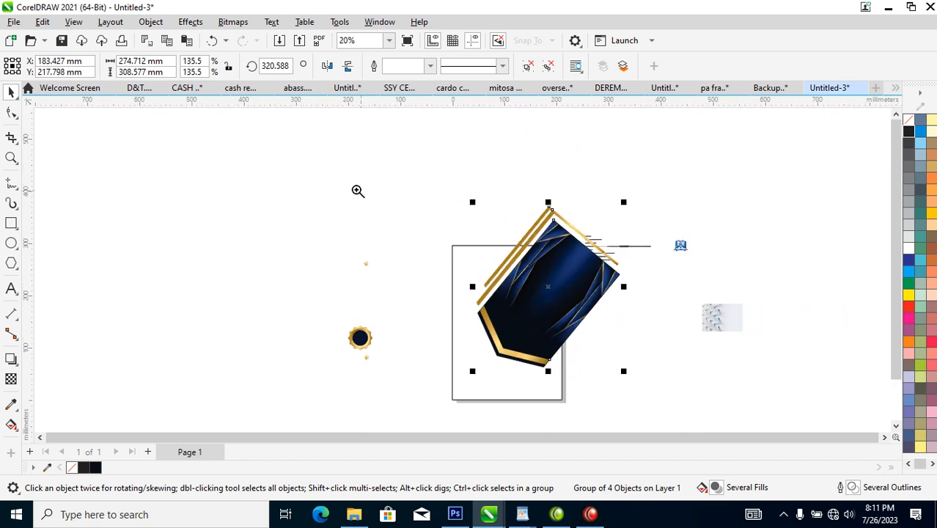
key("z")
left_click_drag(299, 193, 659, 377)
key("space")
left_click_drag(500, 305, 651, 306)
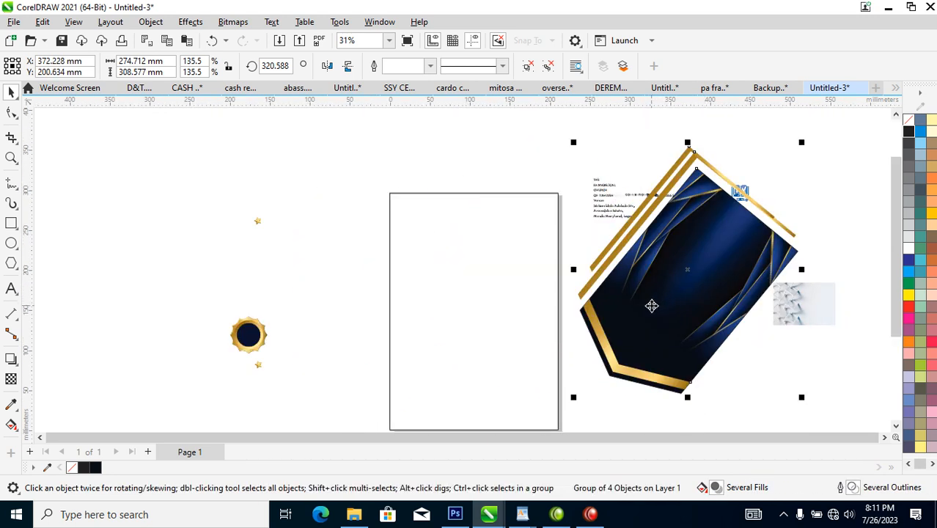
Place the banner group inside the page-sized rectangle as a PowerClip and shift it toward the page's upper-right corner
left_click(471, 282)
left_click(681, 302)
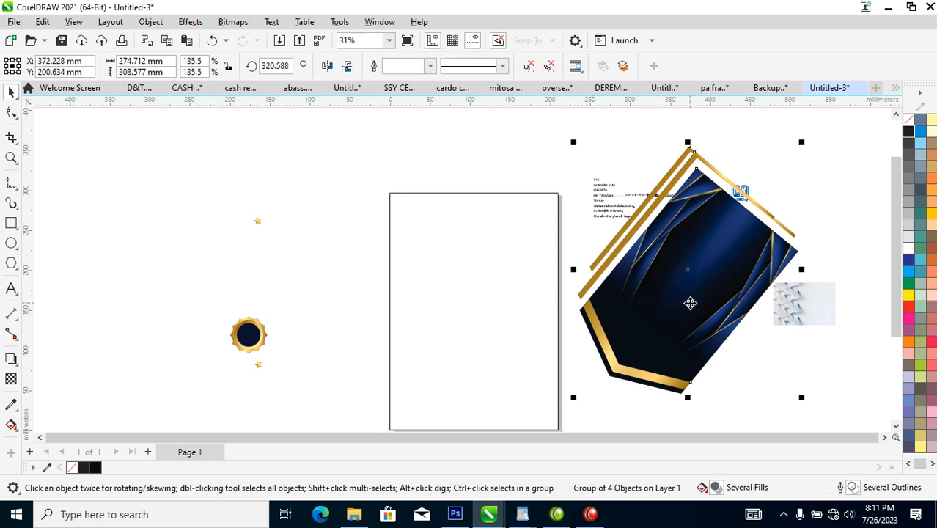
left_click(152, 22)
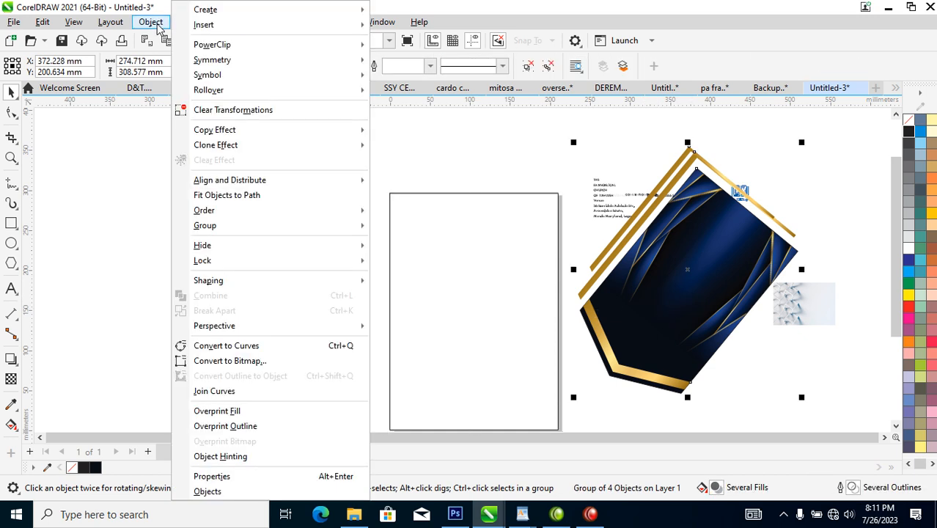
mouse_move(216, 47)
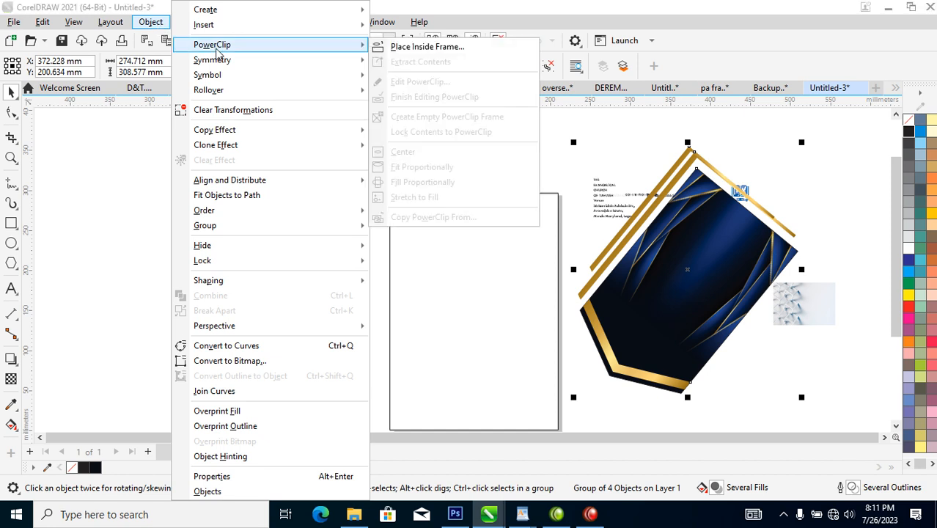
left_click(423, 49)
left_click(498, 254)
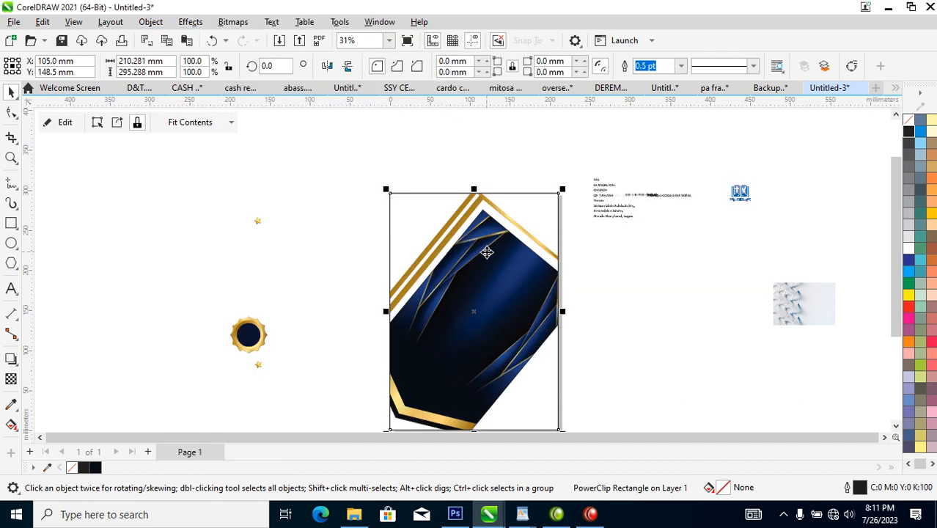
left_click(487, 299, "ctrl")
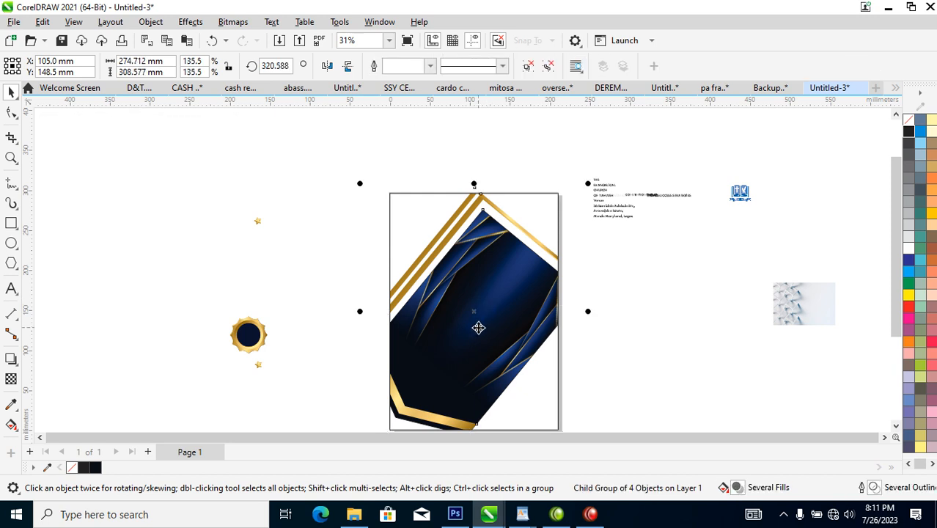
left_click_drag(478, 326, 512, 300)
Move the white geometric picture next to the page and convert it to a 300 dpi CMYK bitmap with transparent background
left_click_drag(799, 323, 604, 300)
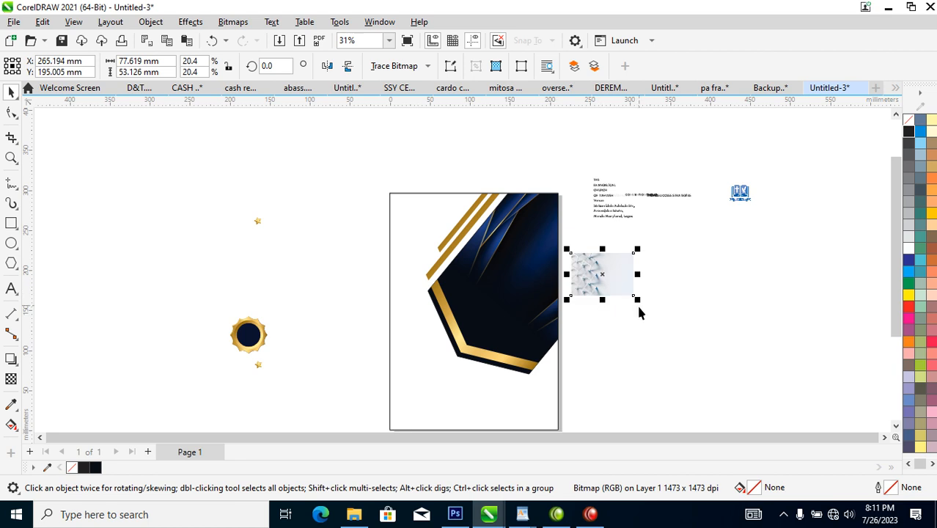
left_click_drag(715, 353, 716, 352)
double_click(593, 288)
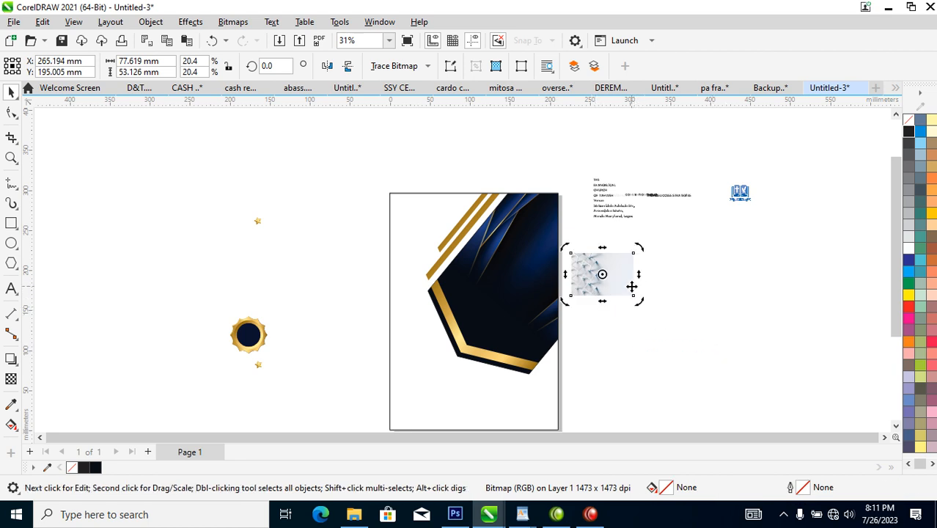
left_click(630, 287)
left_click(238, 26)
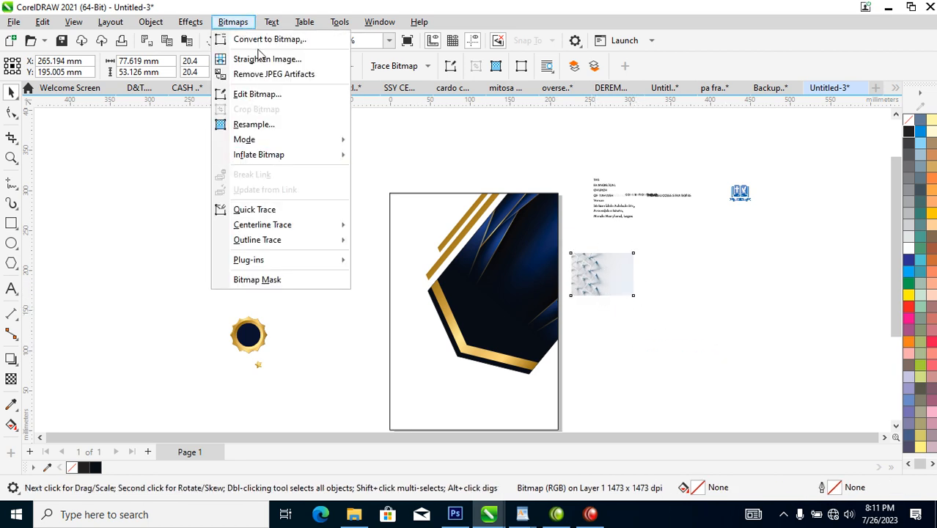
left_click(267, 40)
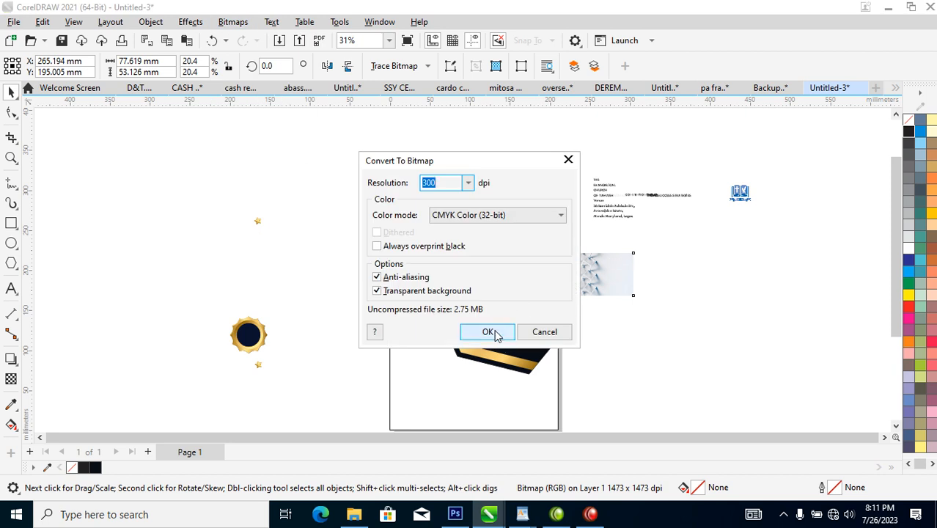
left_click(487, 330)
Enlarge the picture to about 421 × 288 mm and PowerClip it into the page frame with its pattern along the left edge
left_click_drag(637, 299, 408, 250)
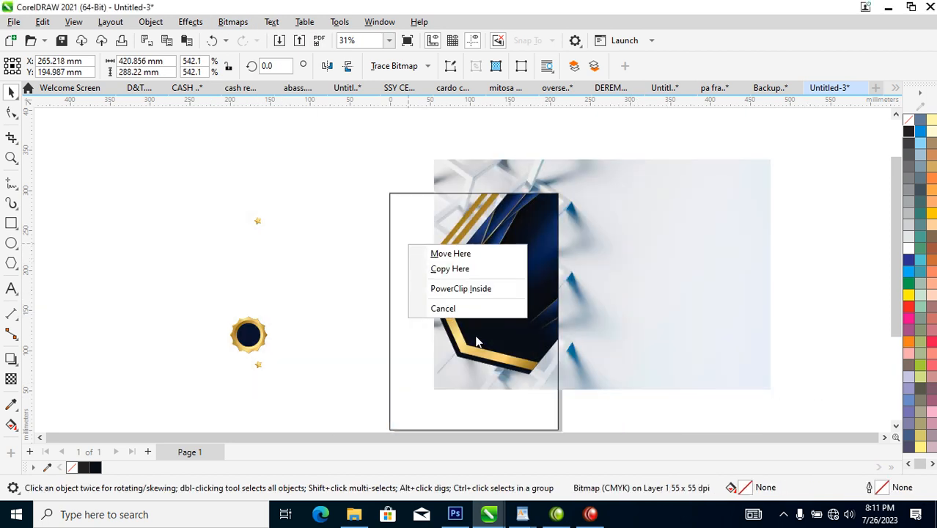
left_click(473, 292)
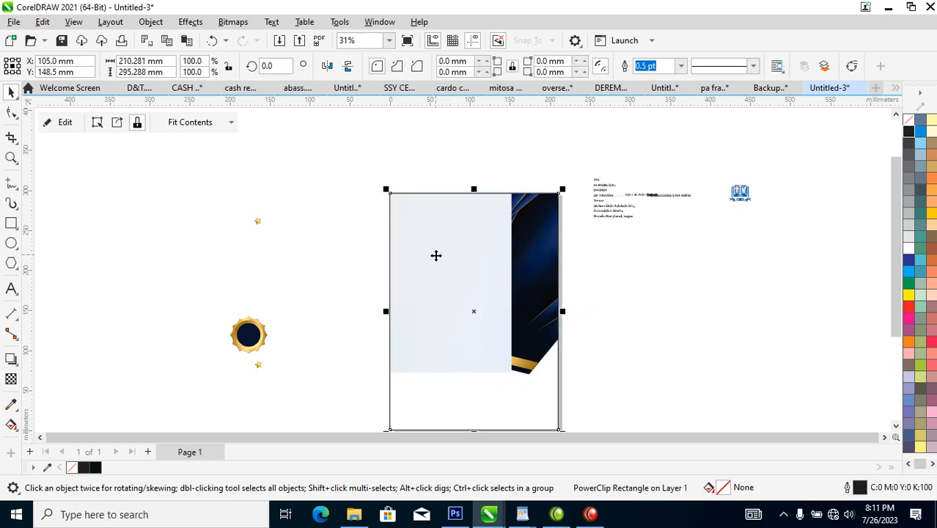
left_click(445, 278, "ctrl")
left_click_drag(430, 255, 573, 303)
left_click(589, 262)
left_click(515, 244)
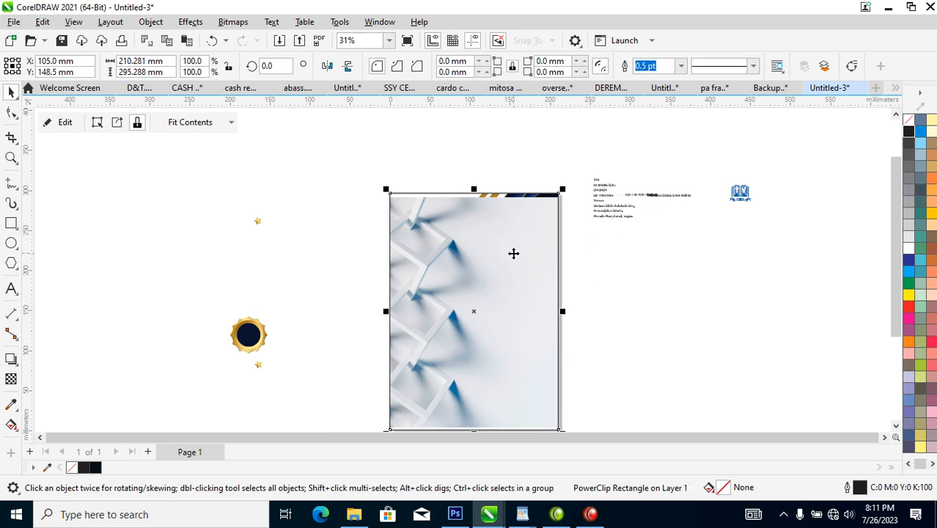
Rotate the clipped background picture to about 11.3° and enlarge it to about 655% so it covers the whole page
left_click(504, 254, "ctrl")
left_click(525, 245)
left_click_drag(662, 195, 751, 138)
left_click(525, 250)
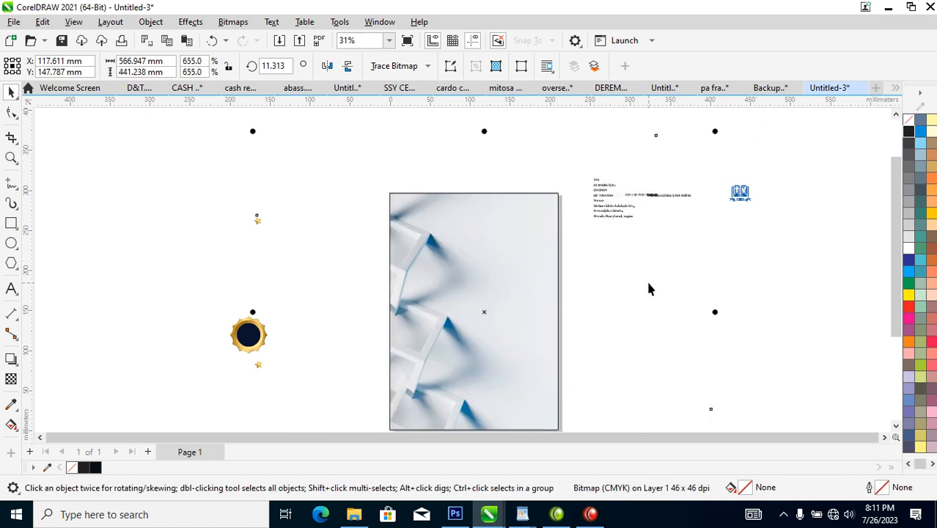
Send the background picture behind the banner group and shift it slightly left and down within the frame
key("shift+Page_Down")
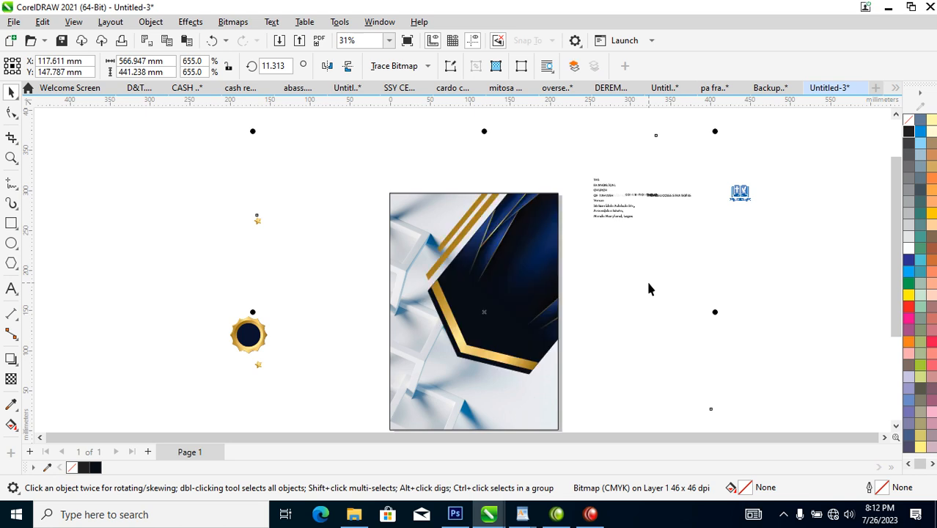
left_click_drag(443, 385, 425, 390)
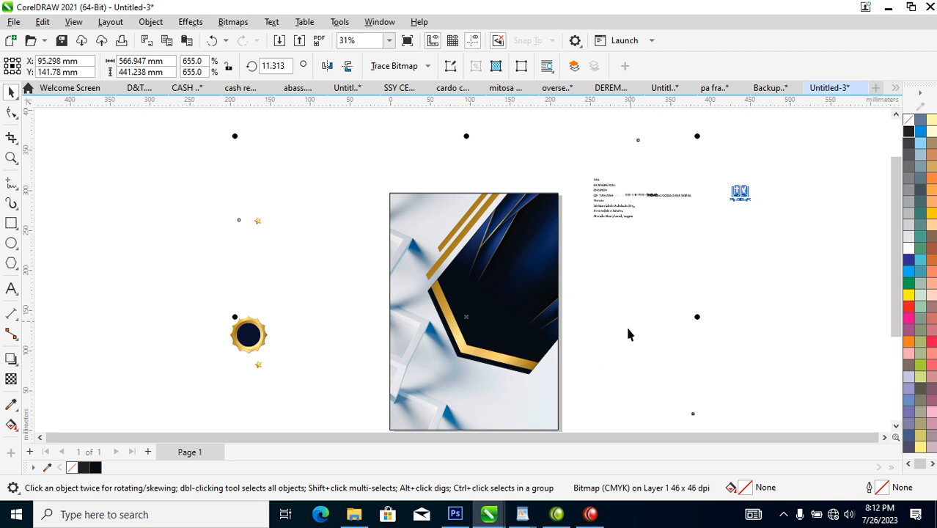
left_click(687, 256)
Move the blue church logo onto the page's upper-left corner
key("z")
left_click_drag(295, 163, 721, 308)
left_click_drag(791, 174, 244, 200)
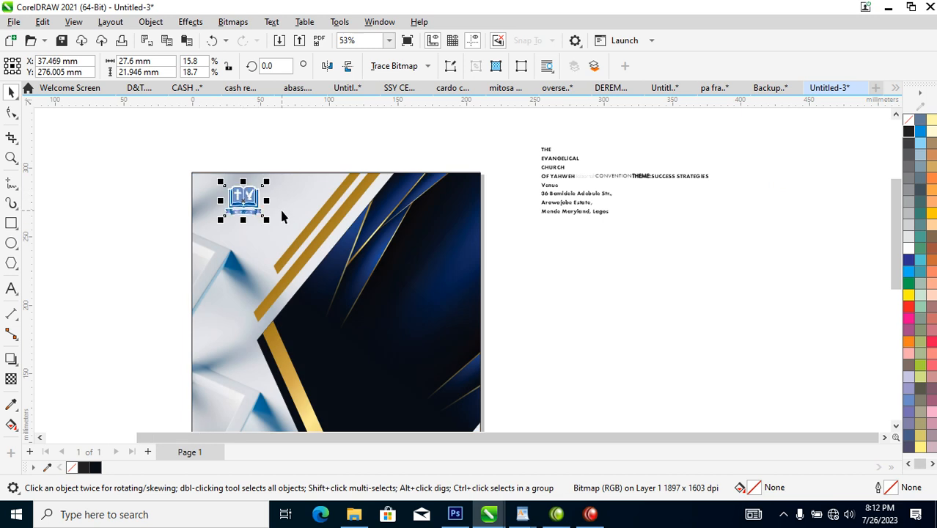
key("Escape")
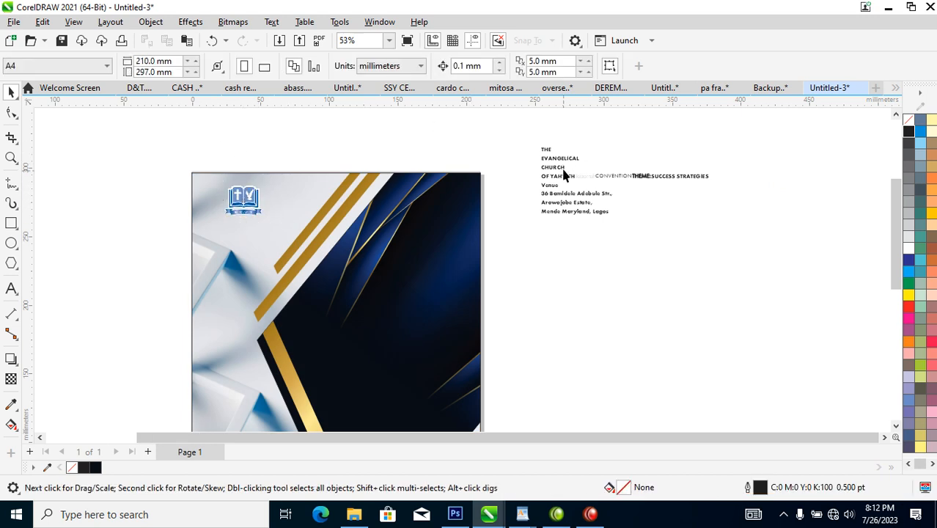
Copy the lines "THE EVANGELICAL CHURCH OF YAHWEH" from the text block beside the page and delete them from that block
left_click(569, 180)
key("z")
left_click_drag(502, 125, 721, 237)
scroll(355, 271, "down", 5)
left_click_drag(476, 223, 136, 387)
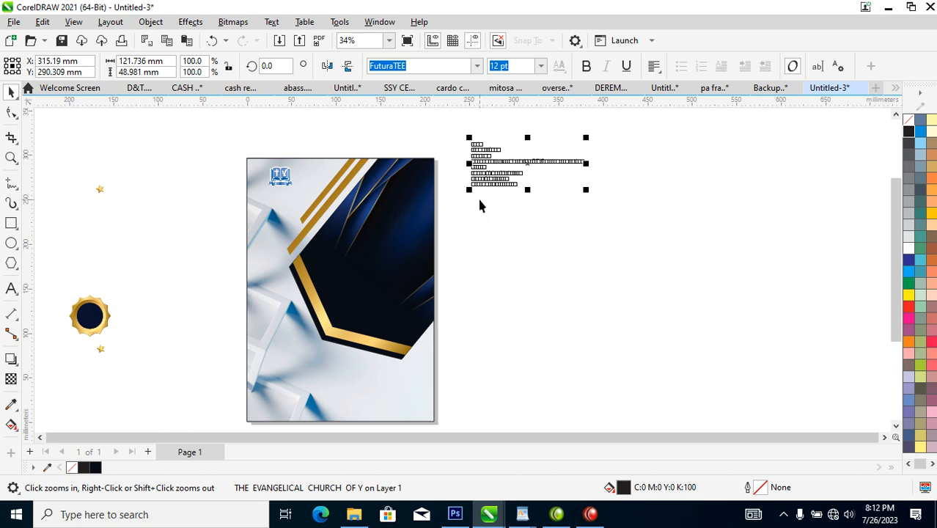
left_click_drag(211, 131, 637, 232)
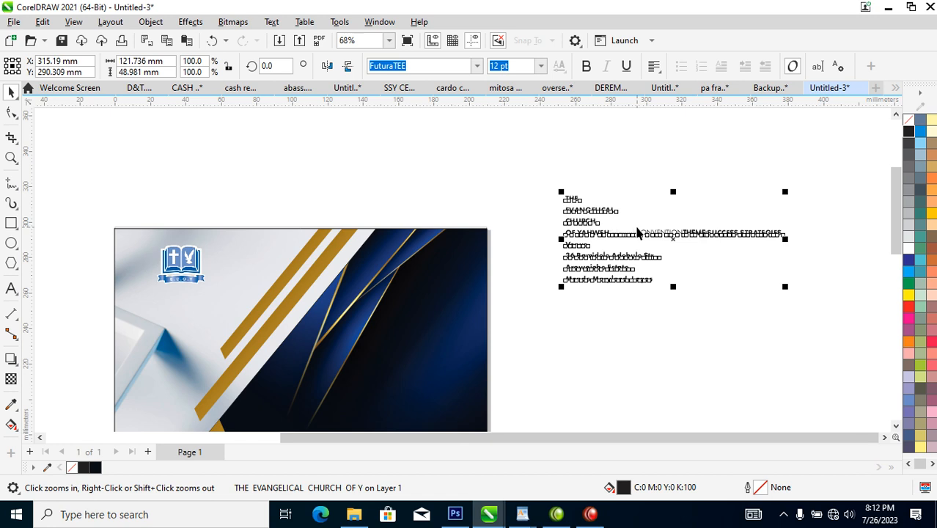
left_click_drag(535, 193, 705, 288)
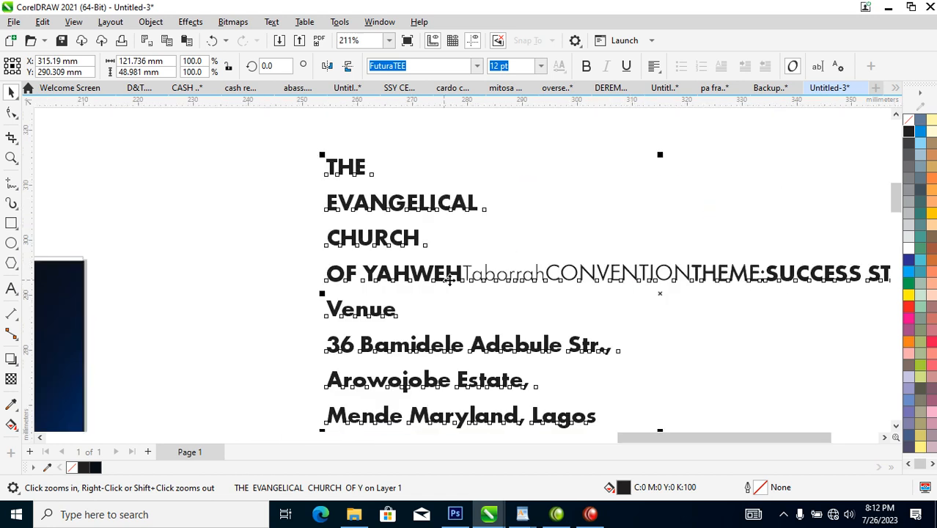
double_click(461, 277)
mouse_move(460, 277)
left_mouse_down()
mouse_move(331, 197)
mouse_move(315, 163)
left_mouse_up()
key("ctrl+c")
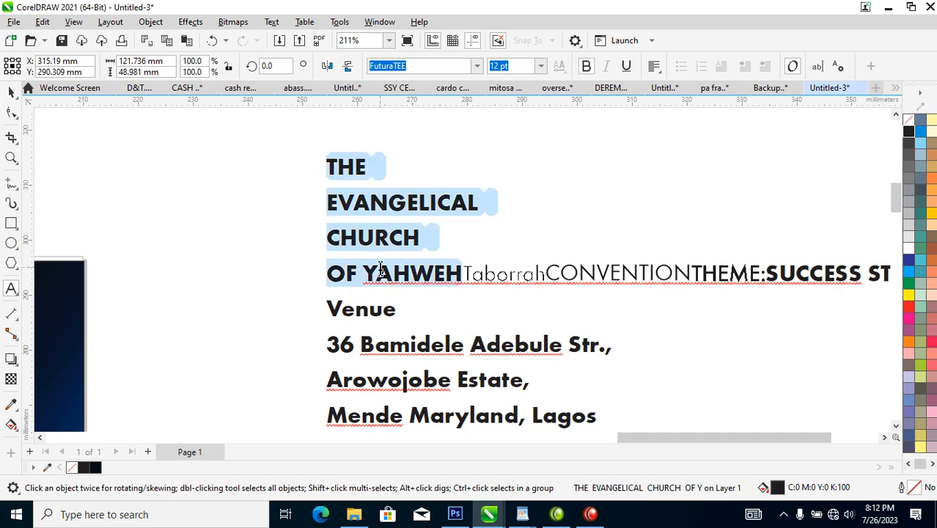
key("Delete")
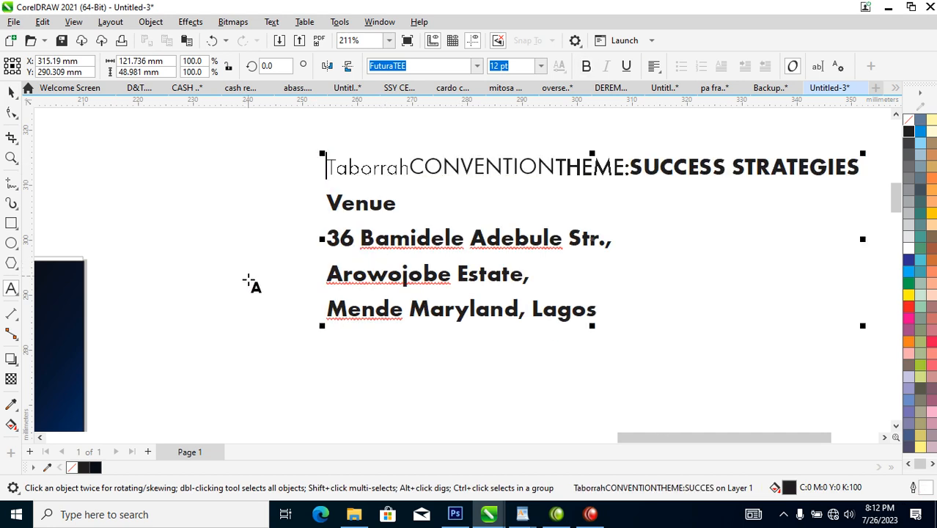
Paste the copied church name as a separate artistic text below the logo on the page
scroll(250, 280, "down", 1)
scroll(250, 279, "down", 11)
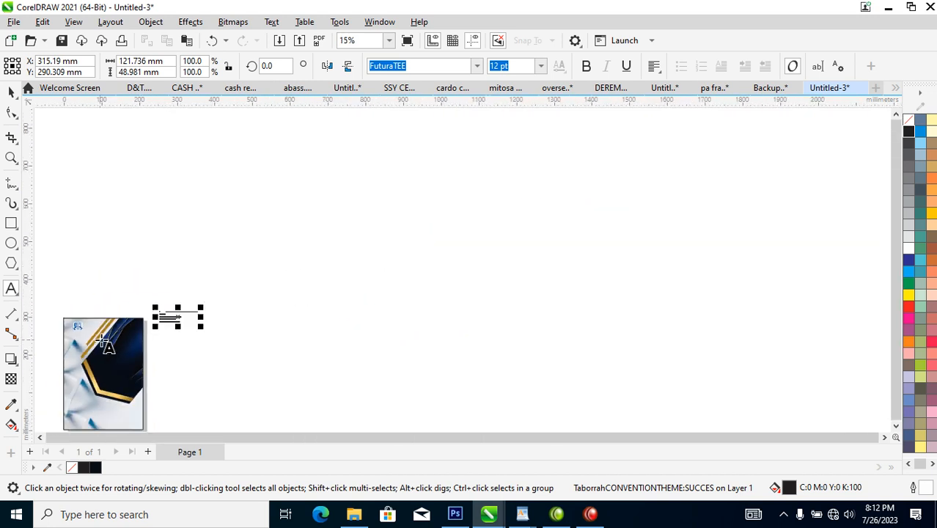
left_click(78, 335)
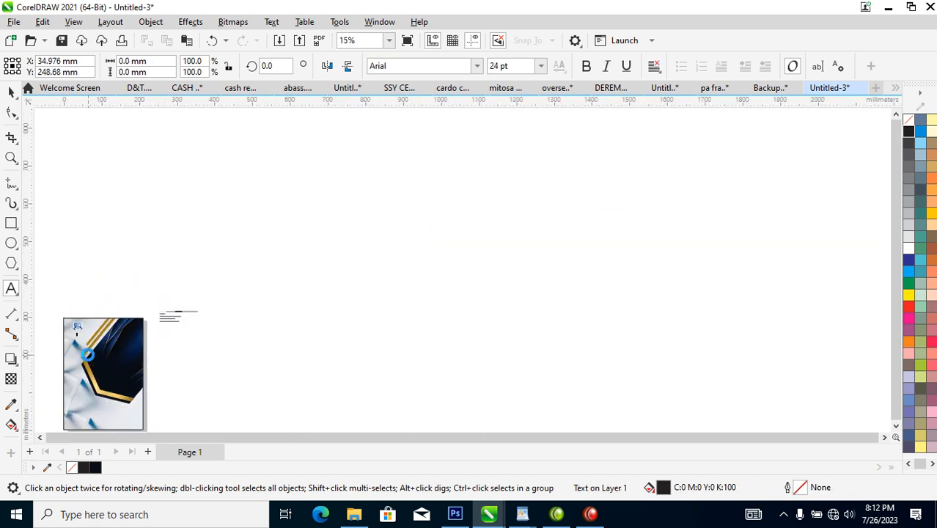
key("ctrl+v")
key("ctrl+space")
Position the church name directly beneath the logo, starting near its left edge, and tighten the text's line spacing
key("F2")
left_click_drag(64, 319, 143, 353)
left_click_drag(355, 299, 317, 272)
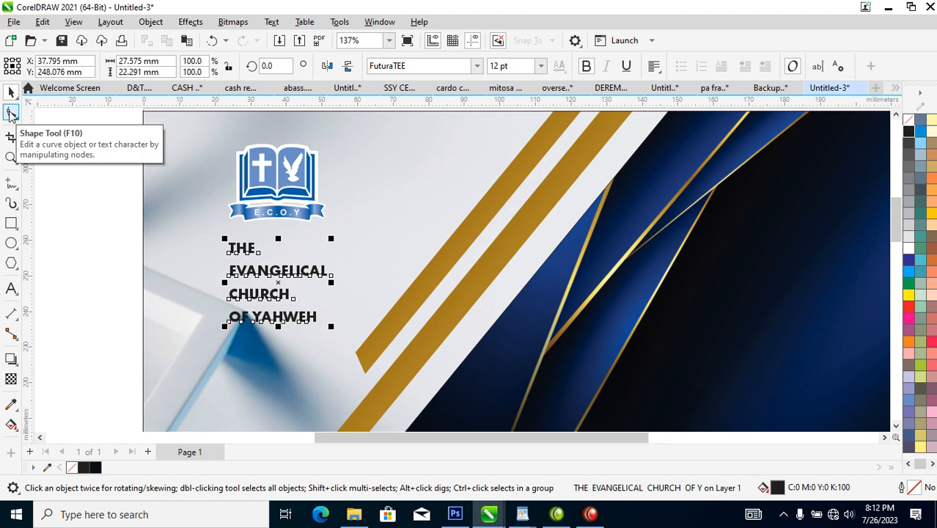
left_click(10, 114)
left_click_drag(223, 330, 223, 305)
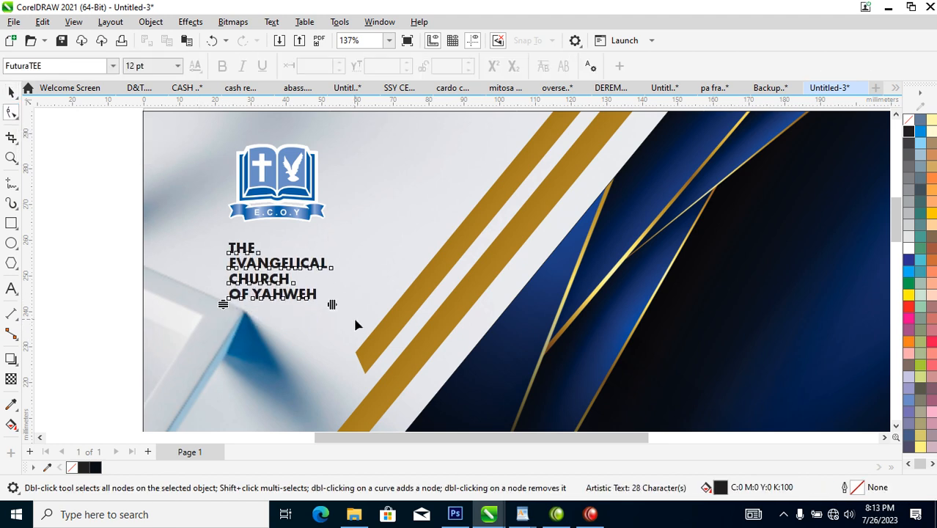
Enlarge the church name to about 18 pt, roughly 41 mm wide, and loosen its line spacing so the lines no longer overlap
key("space")
left_click_drag(330, 303, 378, 307)
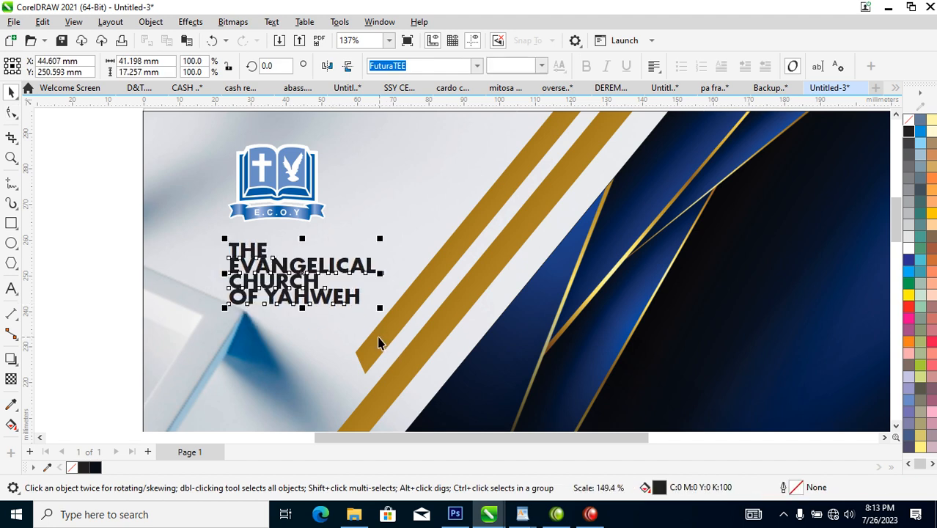
key("space")
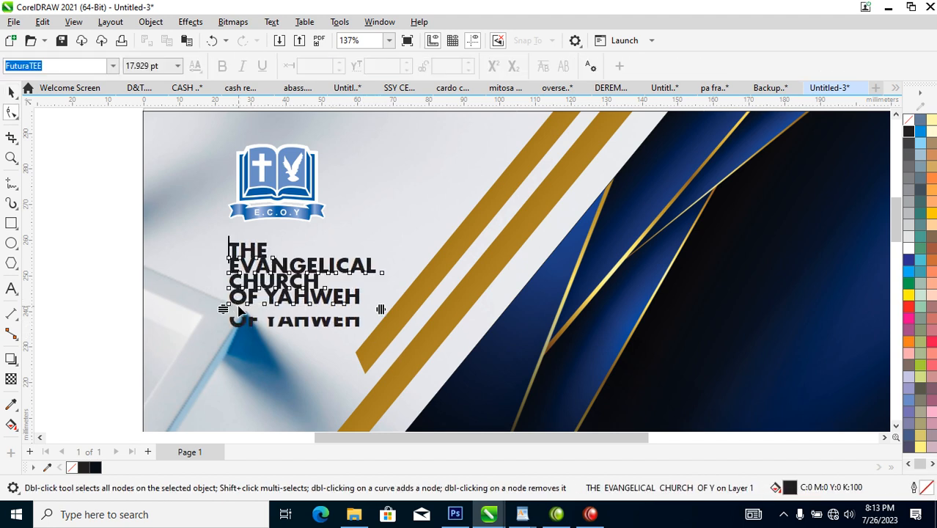
left_click_drag(223, 309, 230, 326)
key("space")
Line up the logo's left edge with the church name and move both together closer to the page's left edge
mouse_move(300, 207)
left_mouse_down()
mouse_move(303, 185)
mouse_move(298, 211)
left_mouse_up()
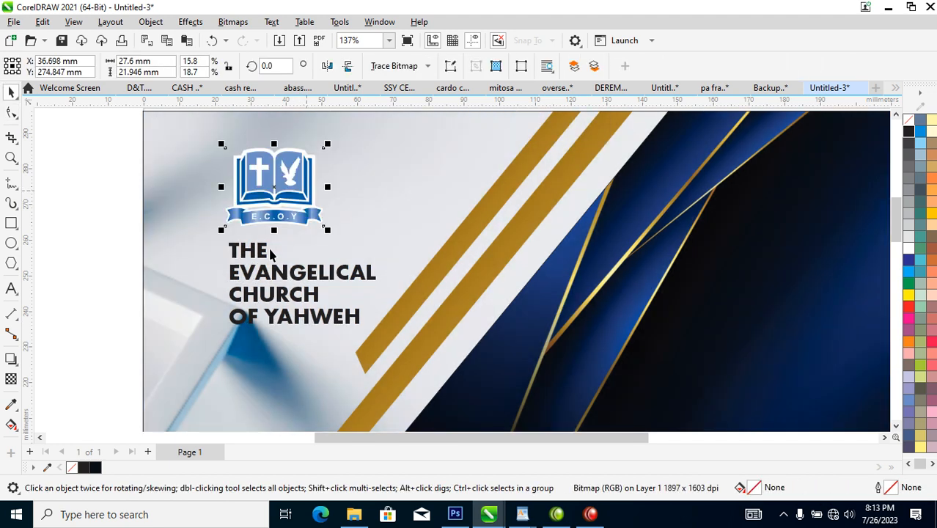
left_click(263, 253, "shift")
left_click_drag(262, 253, 232, 264)
Place a copy of the round gold badge on the lower-left corner of the banner's gold border
scroll(289, 278, "down", 5)
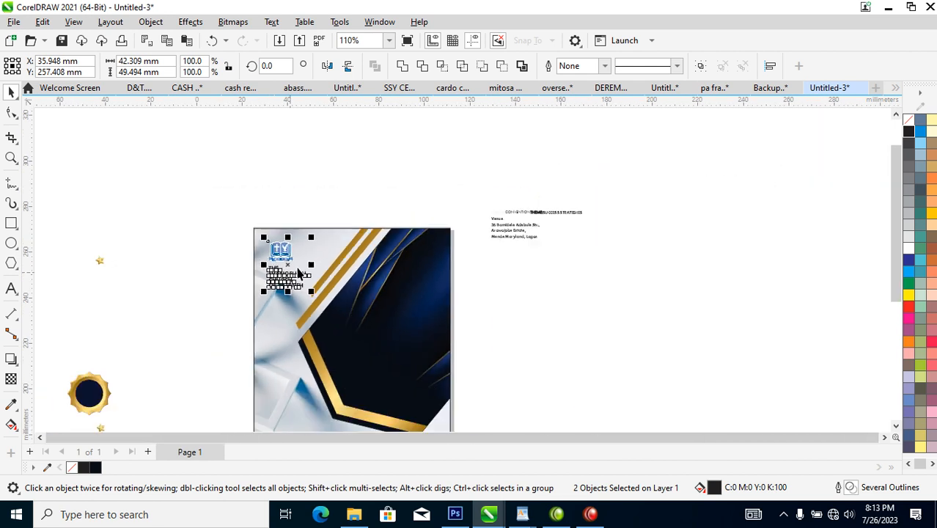
left_click_drag(167, 225, 516, 391)
left_click_drag(173, 313, 415, 340)
right_click(414, 340)
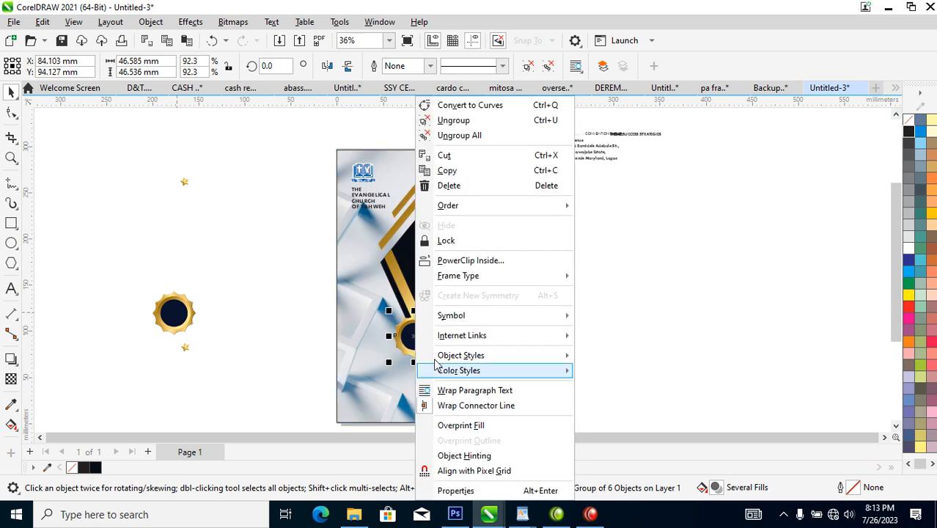
left_click(697, 242)
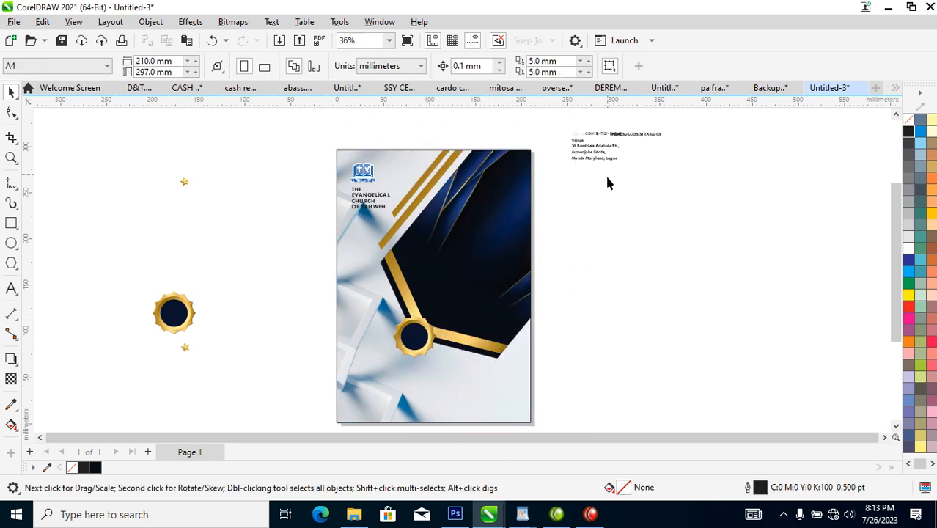
Move the text block lower beside the page, copy its line "TaborrahCONVENTIONTHEME:SUCCESS STRATEGIES" and delete that line from the block
left_click_drag(605, 155, 661, 334)
key("z")
double_click(707, 314)
left_click_drag(684, 314, 629, 313)
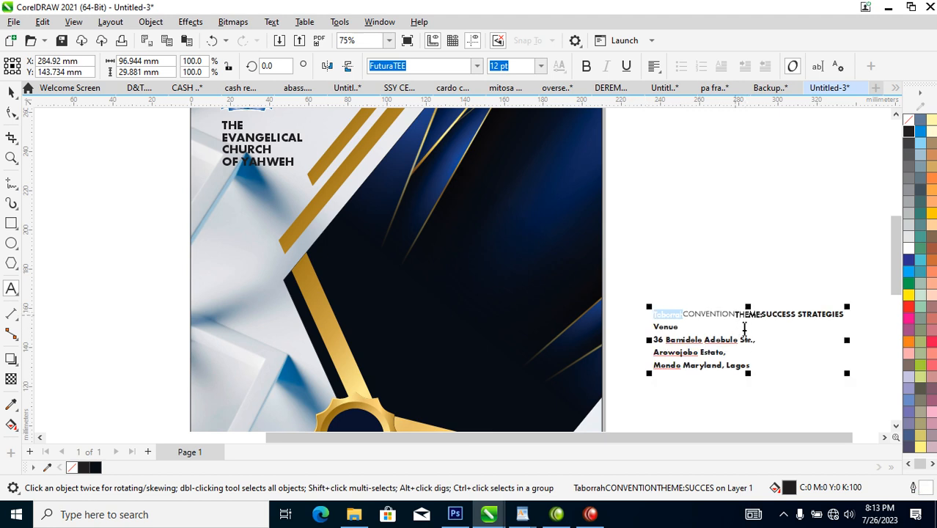
key("ctrl+space")
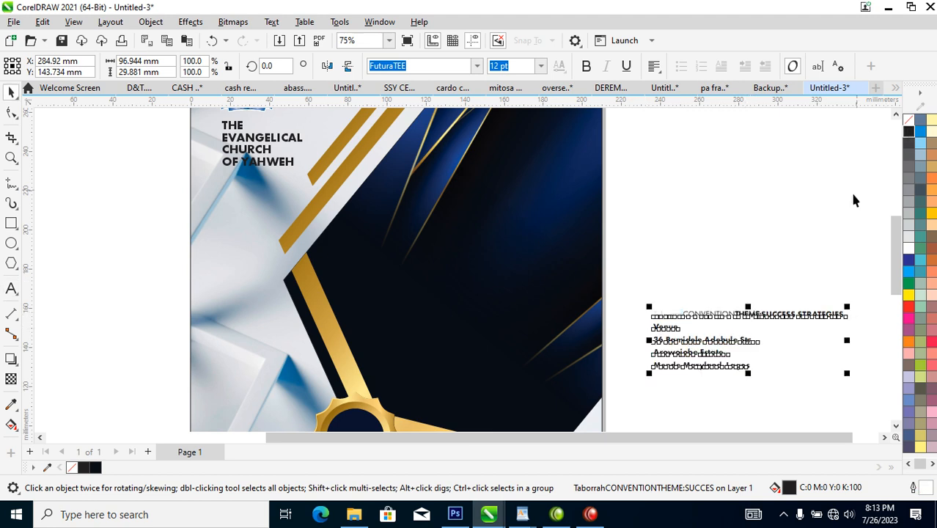
double_click(771, 316)
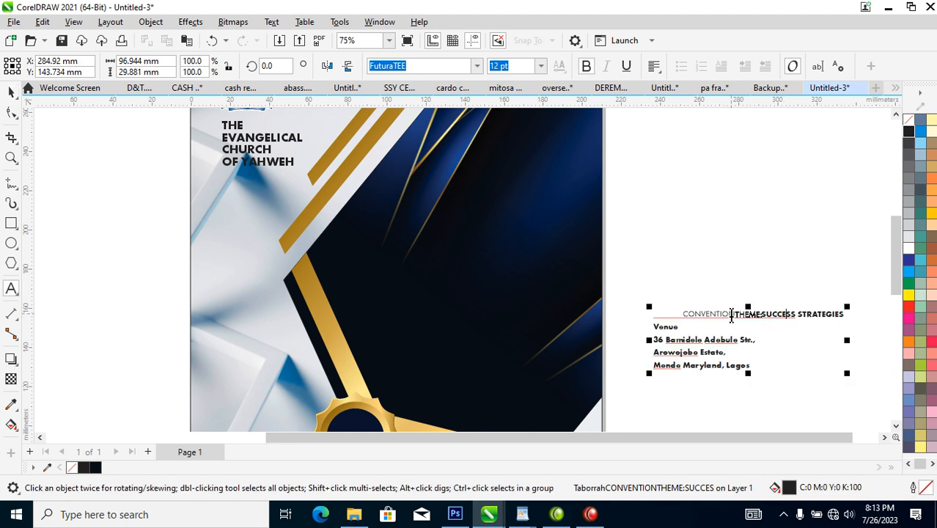
left_click_drag(851, 312, 638, 310)
key("ctrl+c")
key("BackSpace")
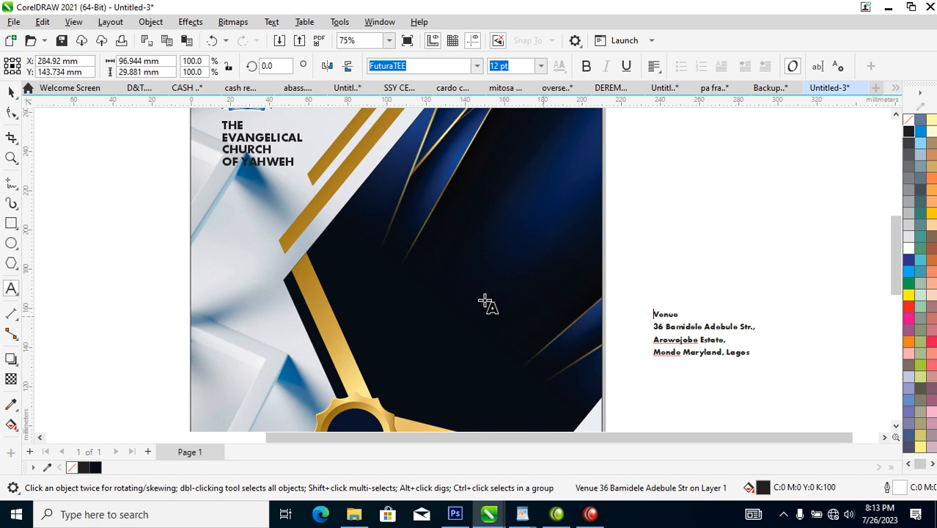
Paste the copied event line onto the dark banner as artistic text, with a white fill and no outline
left_click(447, 287)
key("ctrl+v")
key("ctrl+space")
left_click(908, 248)
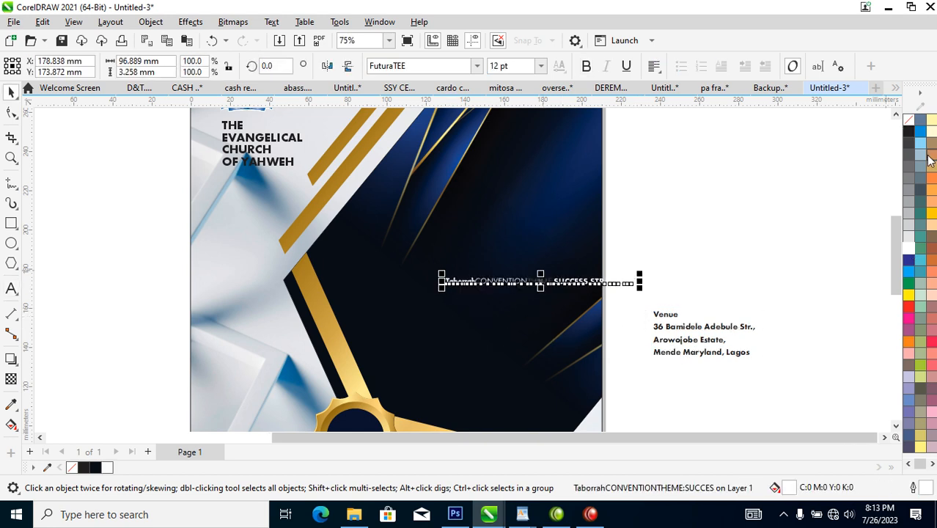
right_click(911, 118)
left_click(877, 128)
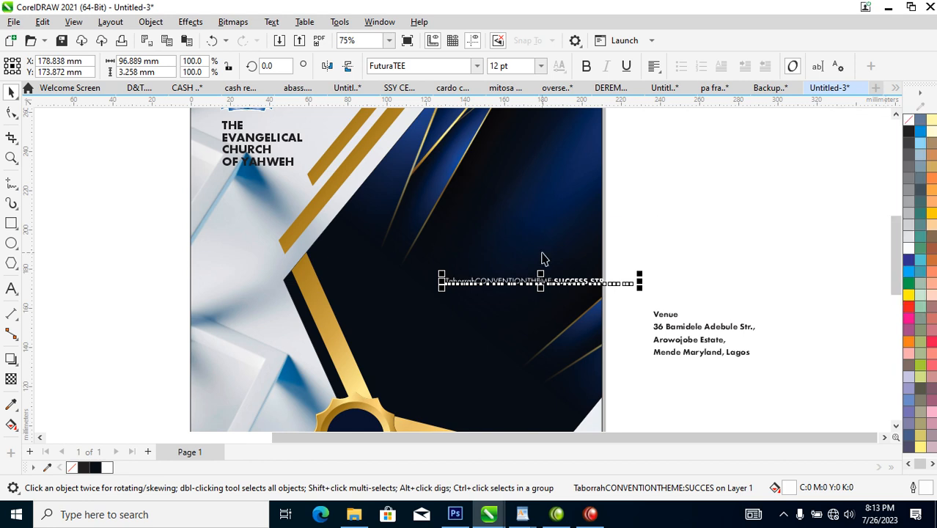
Enlarge the event text to about 28 pt and break it into four lines: Taborrah, CONVENTION, THEME:, SUCCESS STRATEGIES
left_click_drag(639, 277, 776, 220)
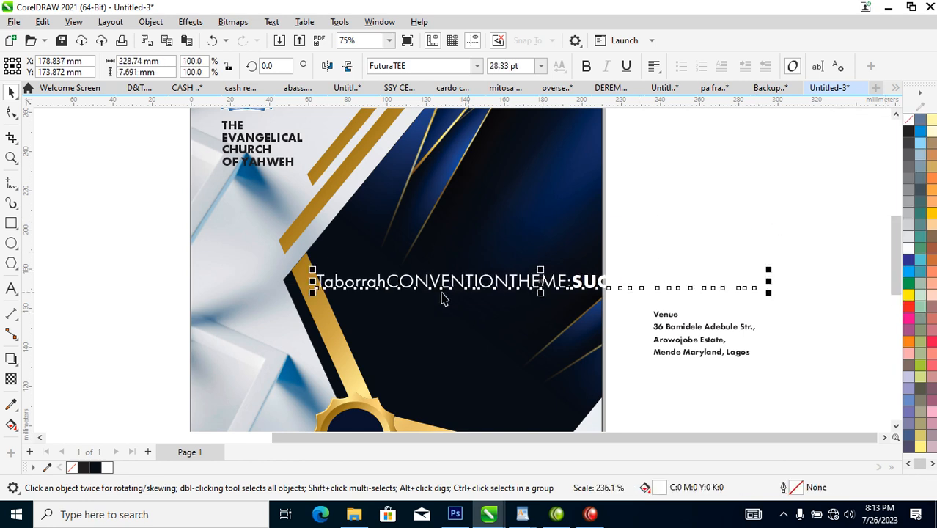
double_click(392, 286)
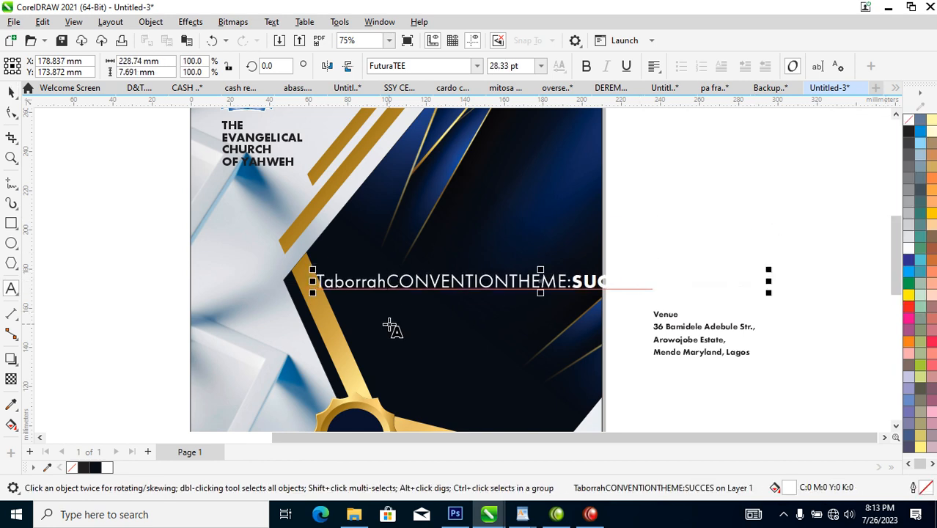
key("Return")
left_click(440, 292)
key("Return")
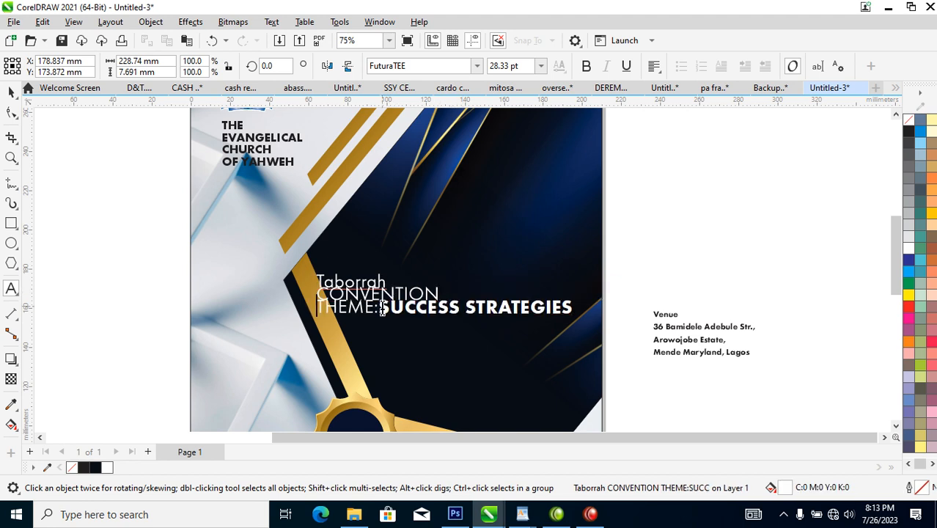
left_click(382, 308)
key("Return")
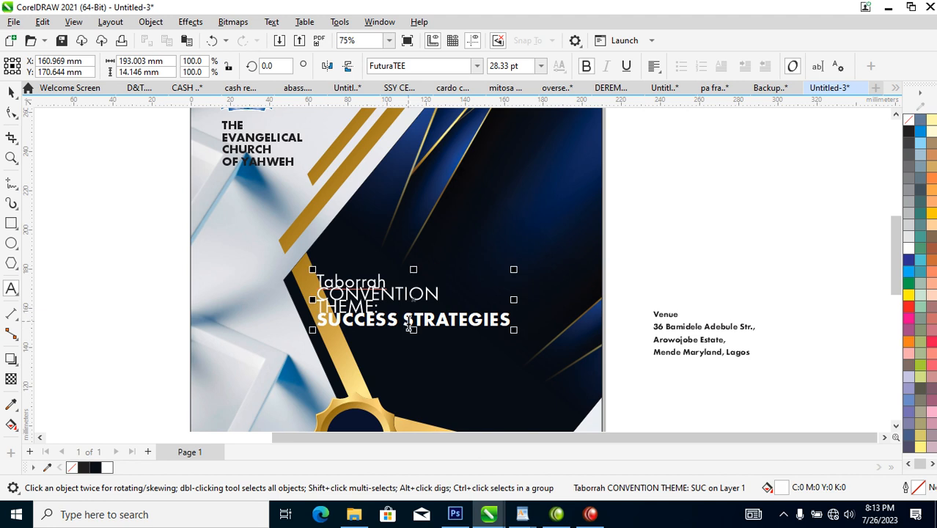
Cut the lines "THEME: SUCCESS STRATEGIES" from the event text and paste them as a separate artistic text below it
left_click_drag(510, 320, 308, 315)
key("ctrl+c")
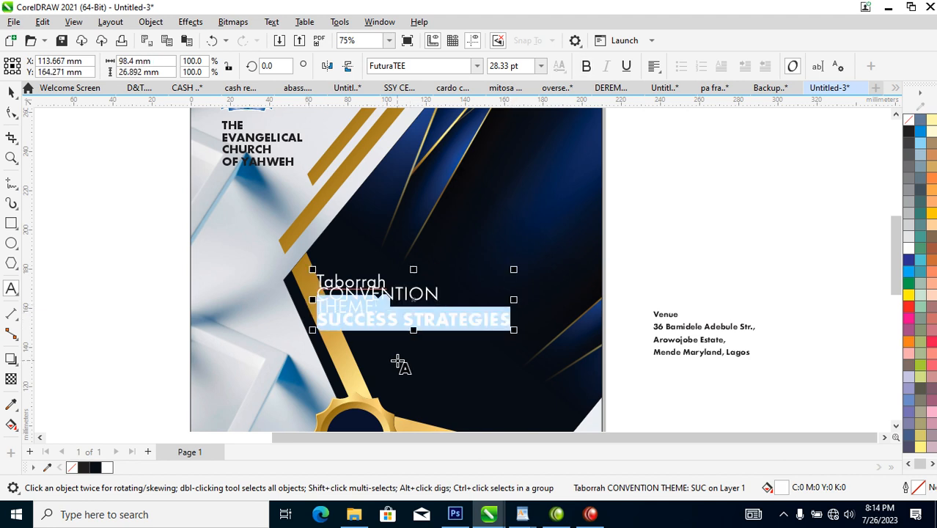
key("Delete")
left_click(409, 370)
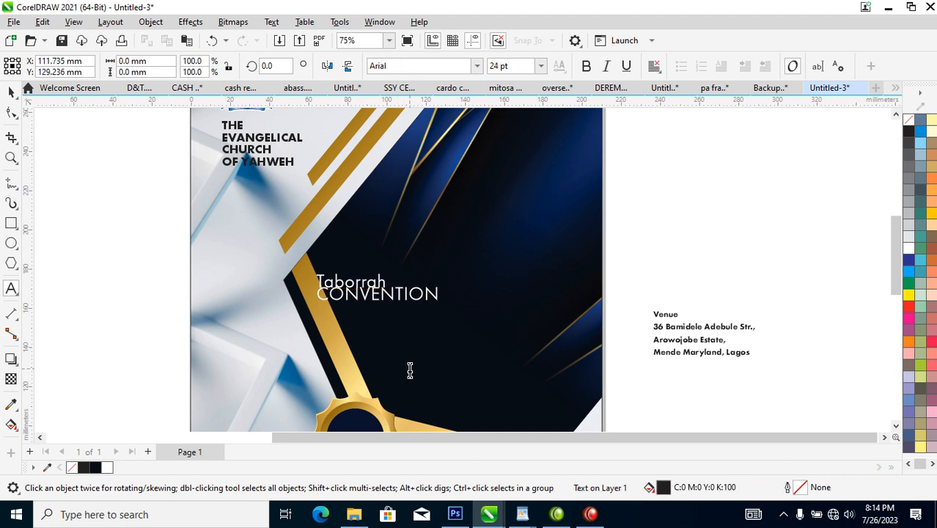
key("ctrl+v")
key("ctrl+space")
Move the theme text onto the light area below the banner and fill it black
scroll(486, 372, "down", 2)
key("F2")
left_click_drag(252, 280, 686, 473)
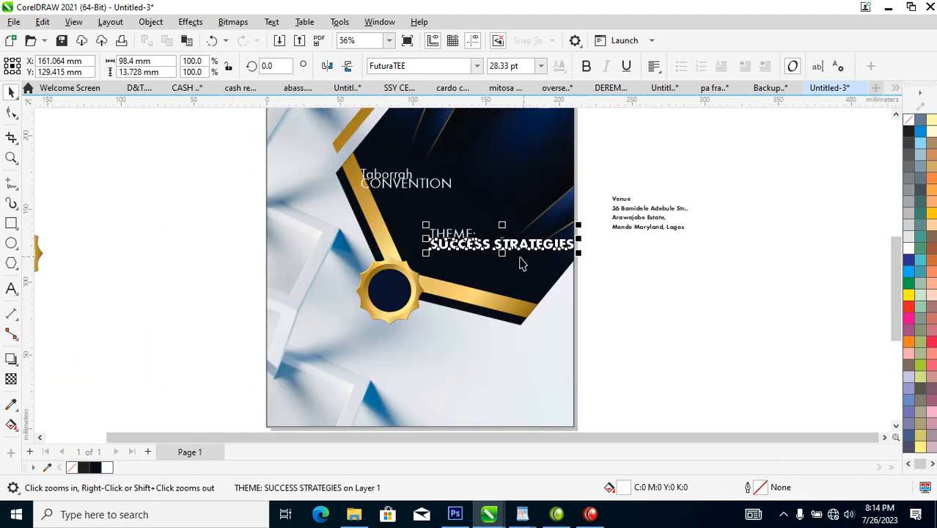
left_click_drag(536, 246, 504, 354)
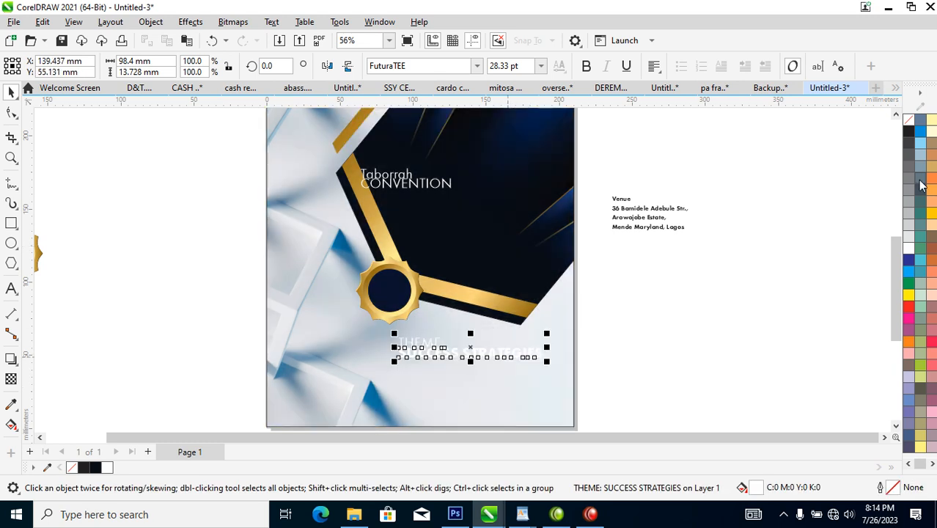
left_click(909, 132)
Shift the "Taborrah CONVENTION" text toward the banner's centre, break it apart into separate lines, and place a copy of "Taborrah" above it
left_click_drag(444, 190, 490, 214)
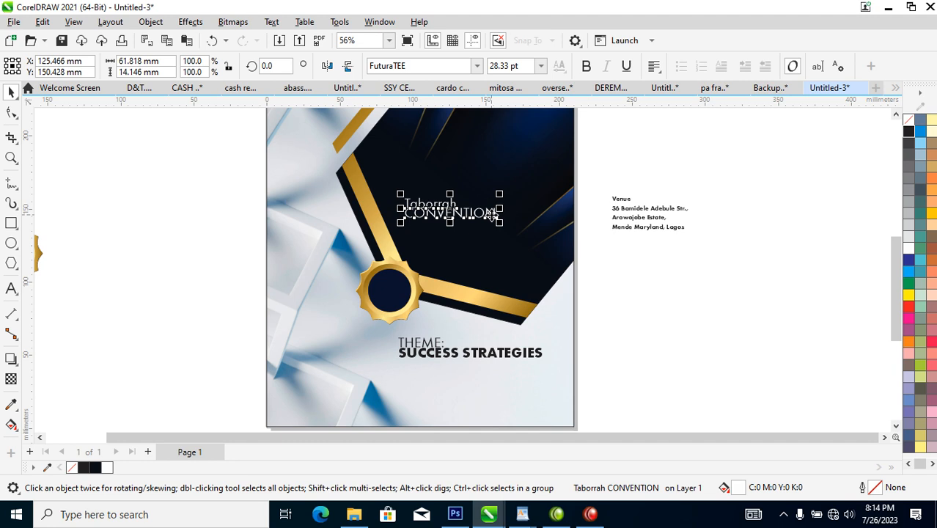
key("ctrl+k")
key("F2")
left_click_drag(314, 251, 607, 68)
left_click_drag(449, 348, 509, 243)
Replace the copied word above the event title with "51st"
double_click(511, 244)
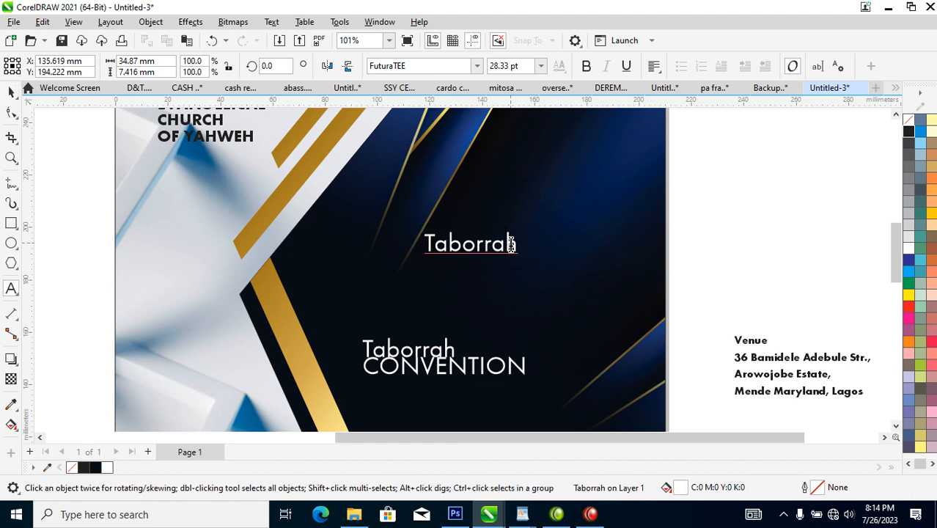
key("ctrl+a")
type("51")
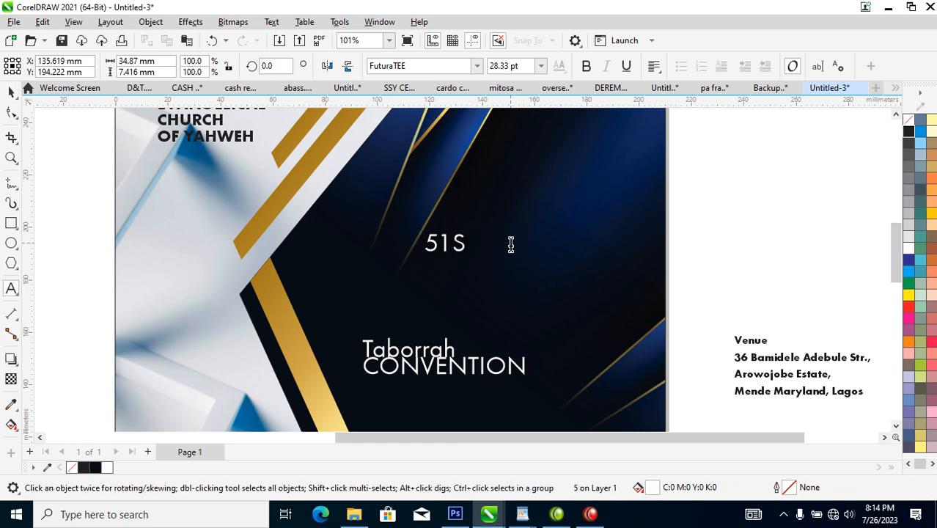
key("ctrl+space")
key("F8")
key("BackSpace")
key("BackSpace")
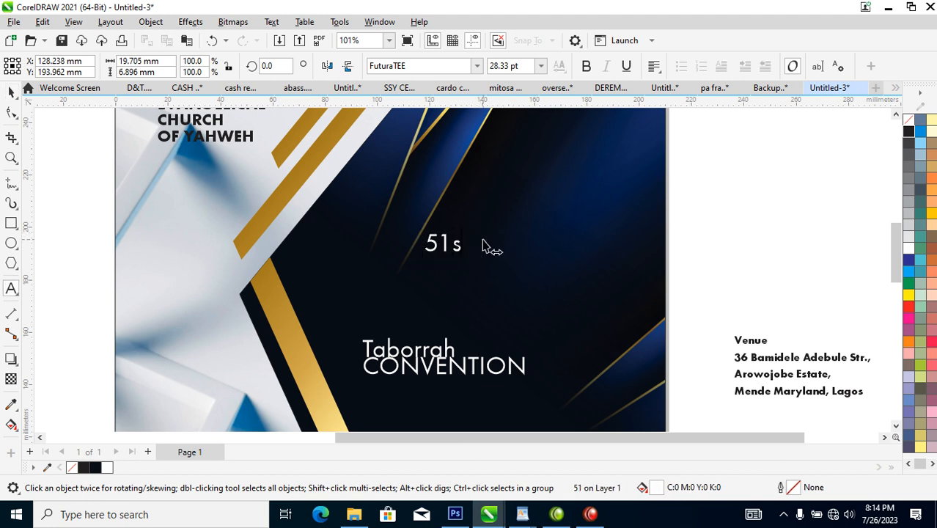
type("st")
key("ctrl+space")
Enlarge "51st" to about 130 pt, break it into separate characters, and set the 1 close against the 5, slightly lower
left_click_drag(476, 258, 622, 320)
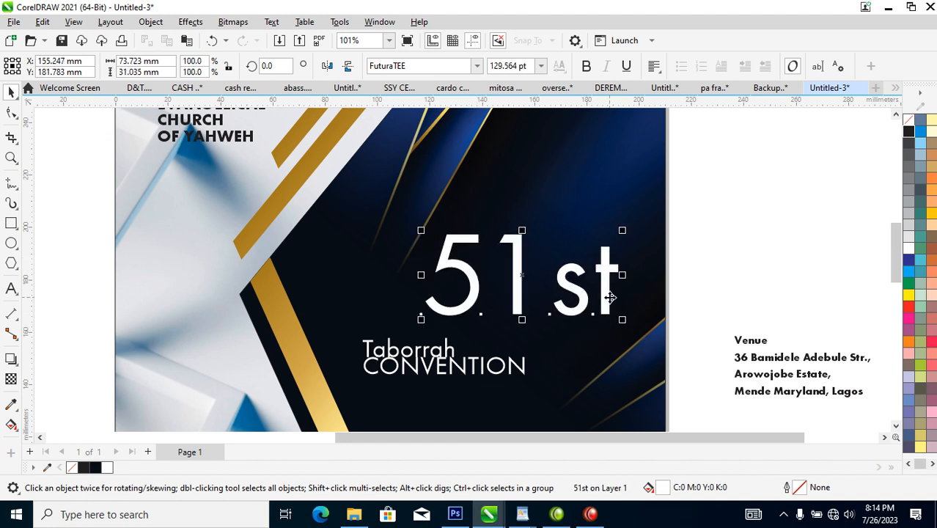
key("ctrl+k")
left_click_drag(517, 256, 499, 265)
left_click(466, 238, "shift")
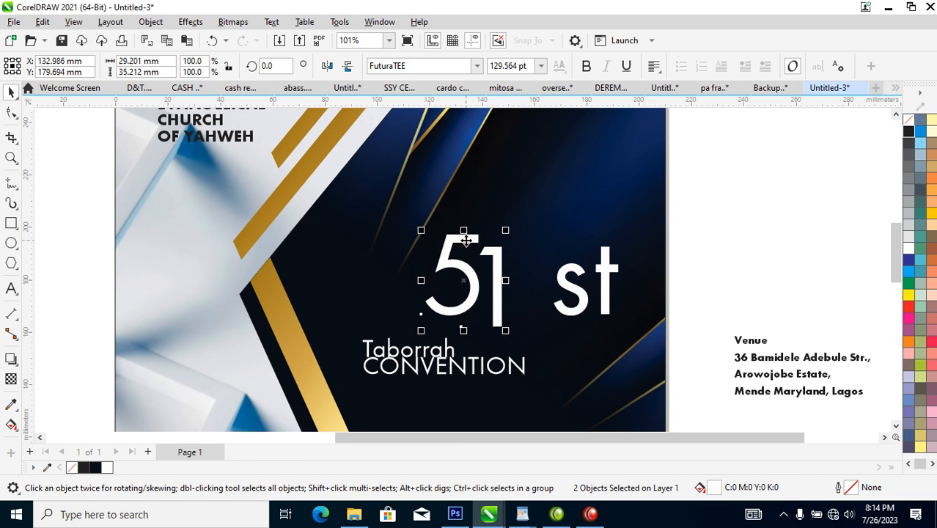
Convert the 5 and the 1 to curves and apply the round badge's gold fountain fill to both
scroll(466, 264, "down", 5)
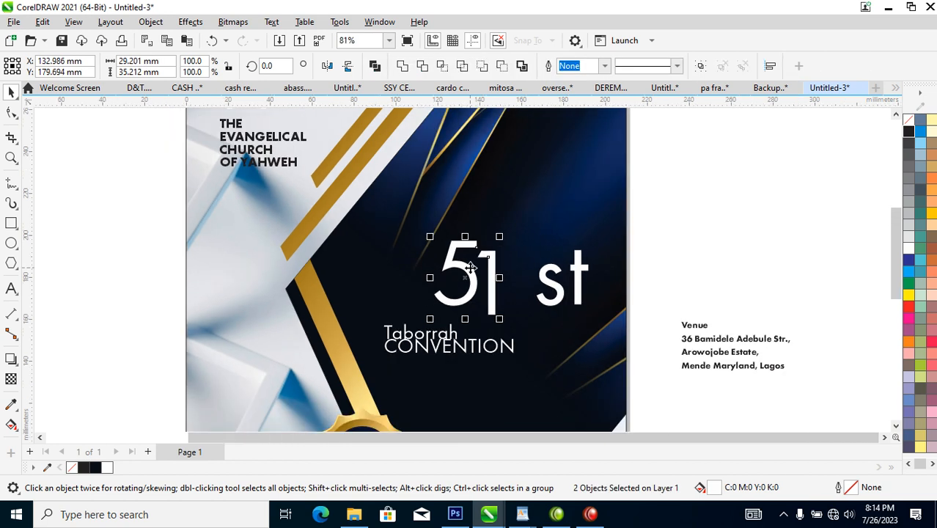
key("z")
left_click_drag(126, 175, 581, 393)
left_click_drag(257, 323, 634, 252)
left_click(696, 326)
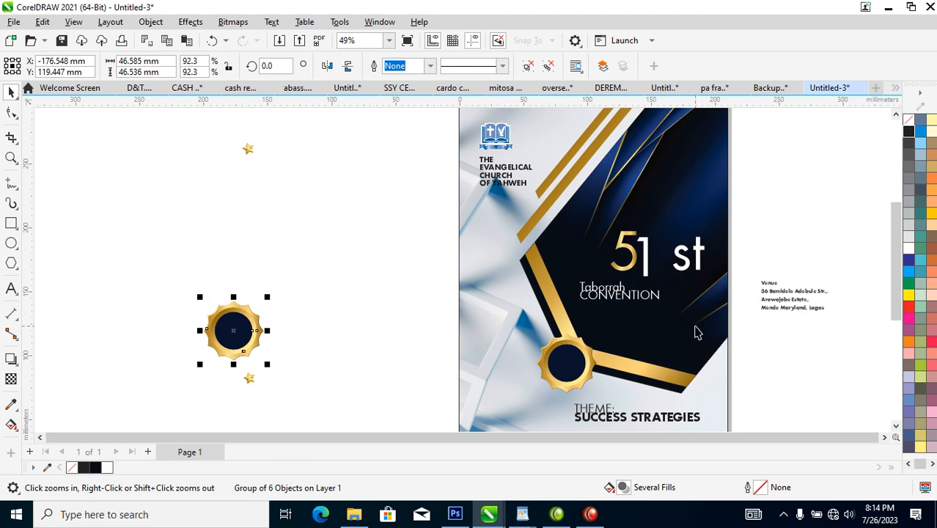
left_click(647, 254)
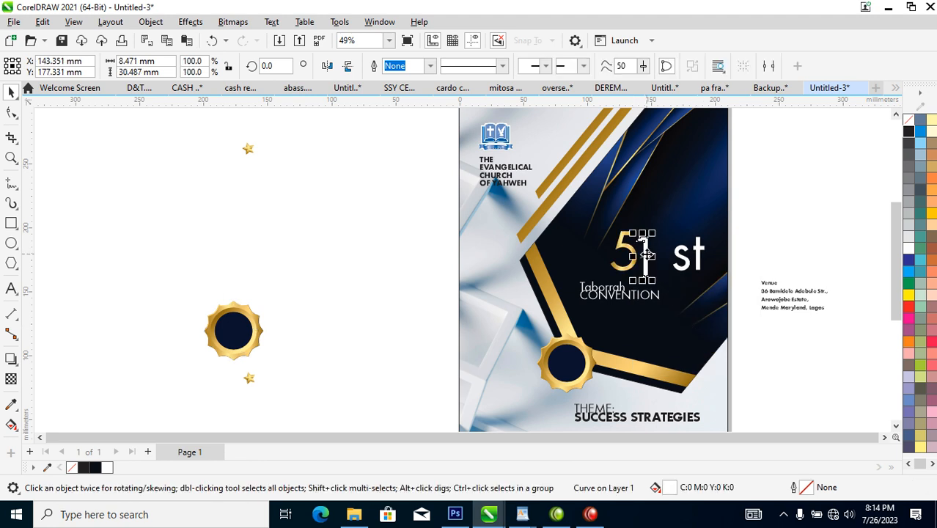
key("z")
left_click_drag(540, 183, 755, 347)
Give the letters "st" the same gold fill and shrink them to about 34 pt as a superscript beside the 1
left_click_drag(608, 192, 489, 313)
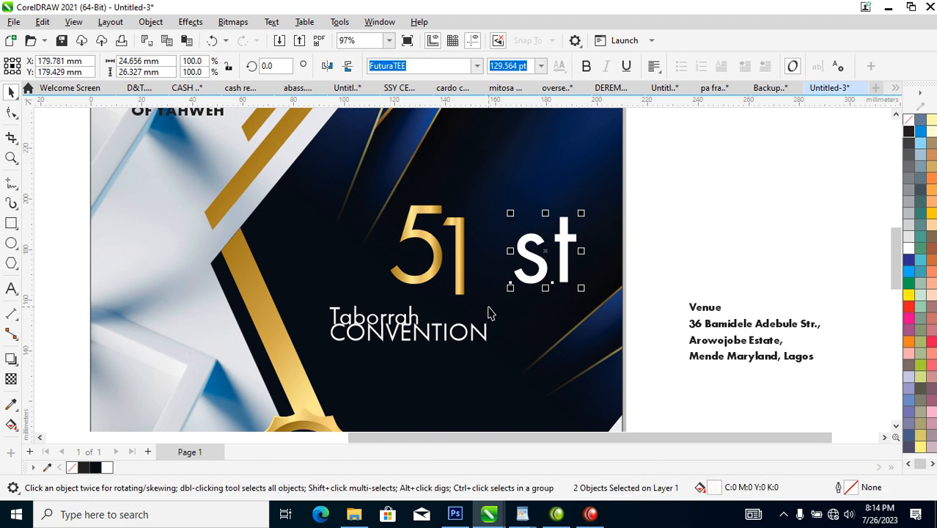
key("ctrl+r")
left_click_drag(581, 213, 483, 233)
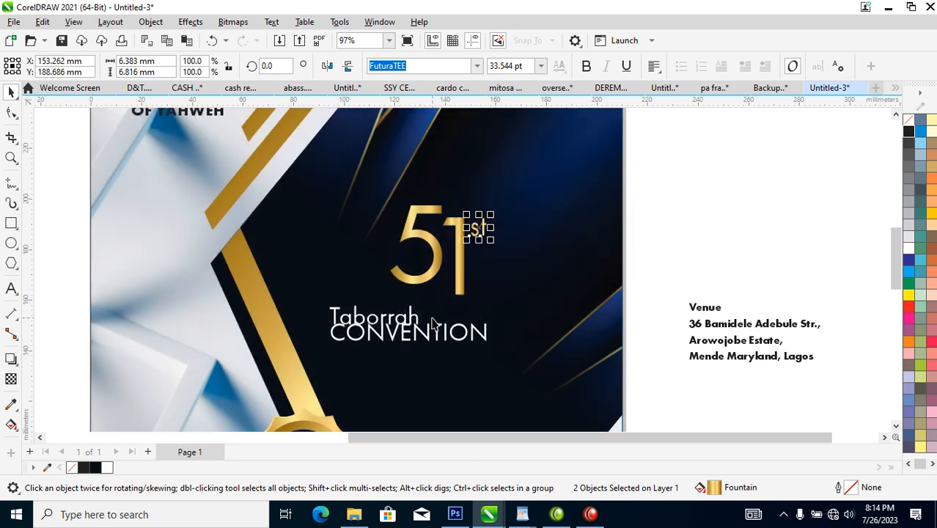
Move the word "CONVENTION" lower on the banner and set "Taborrah" in the Edwardian Script ITC font
left_click_drag(484, 344, 489, 402)
left_click(413, 319)
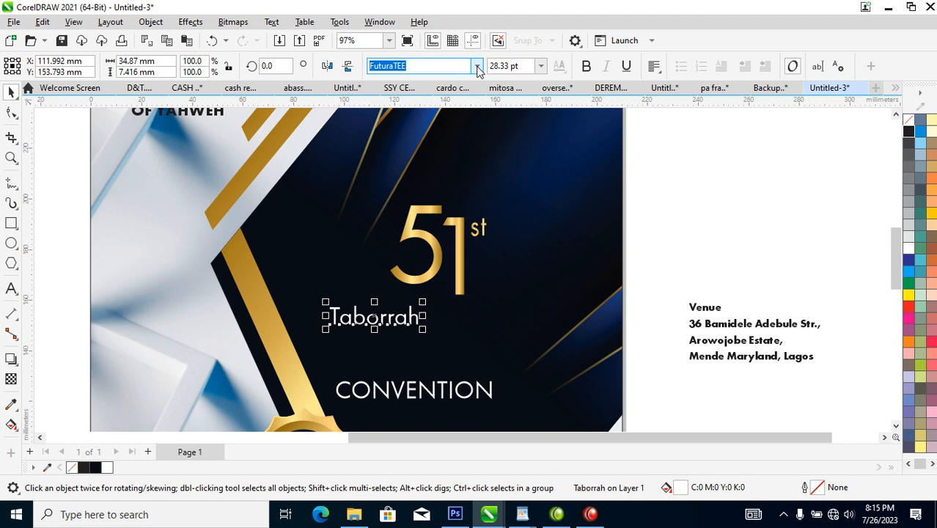
left_click(477, 66)
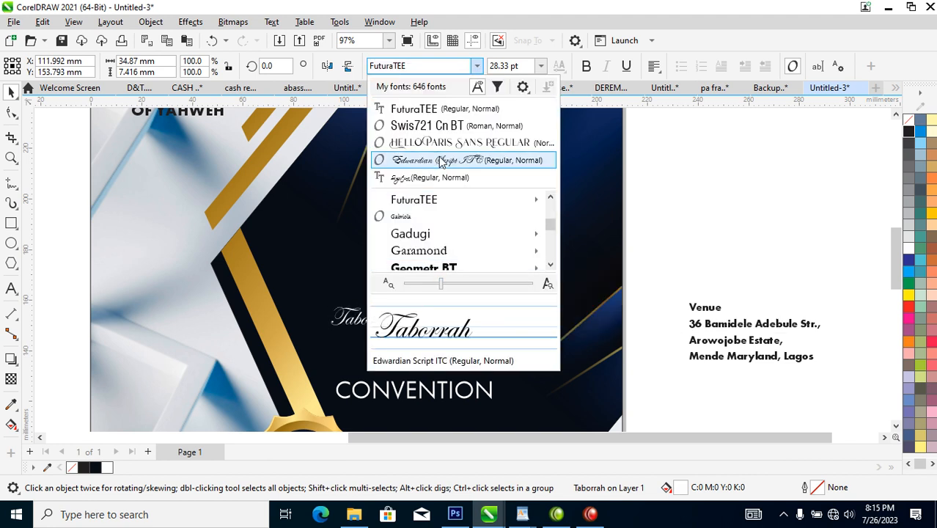
left_click(440, 161)
Enlarge "Taborrah" to about 102 pt just beneath "51st" and give it a white 2 pt outline
left_click_drag(409, 334, 600, 411)
left_click_drag(568, 352, 543, 330)
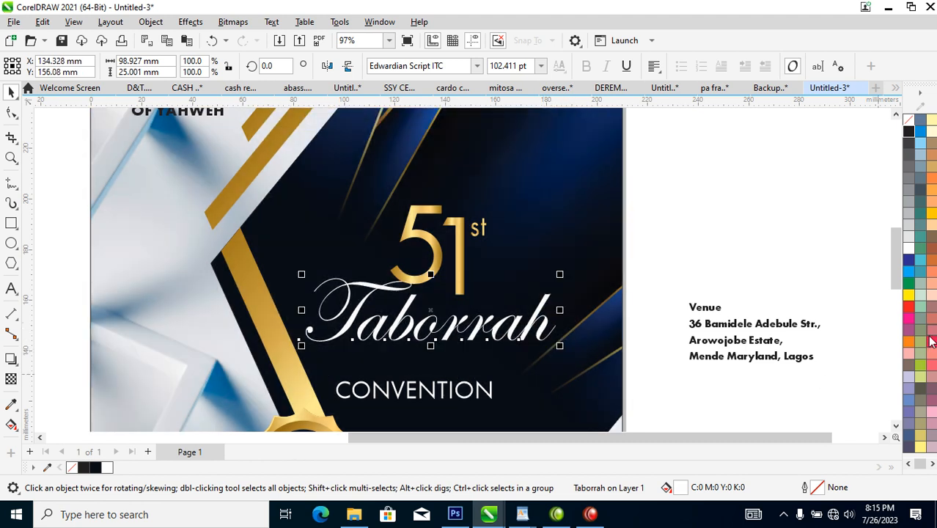
right_click(909, 255)
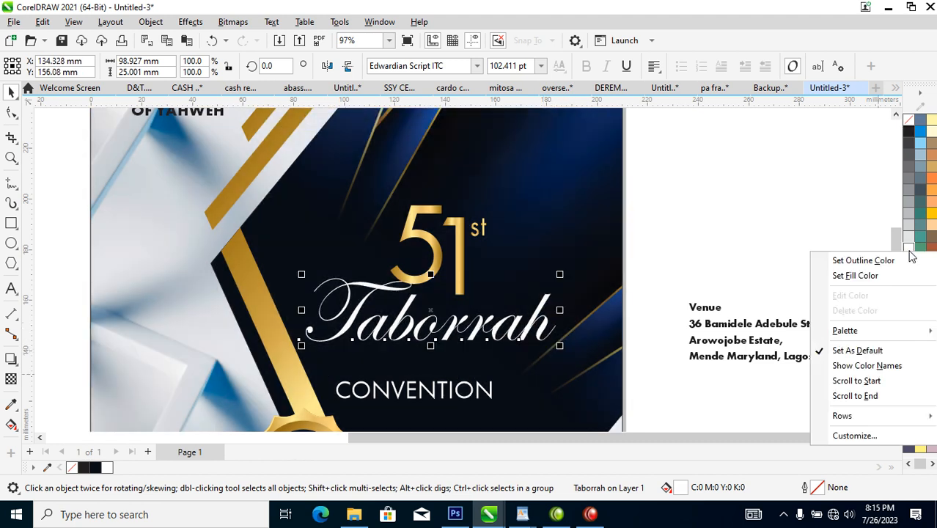
left_click(859, 257)
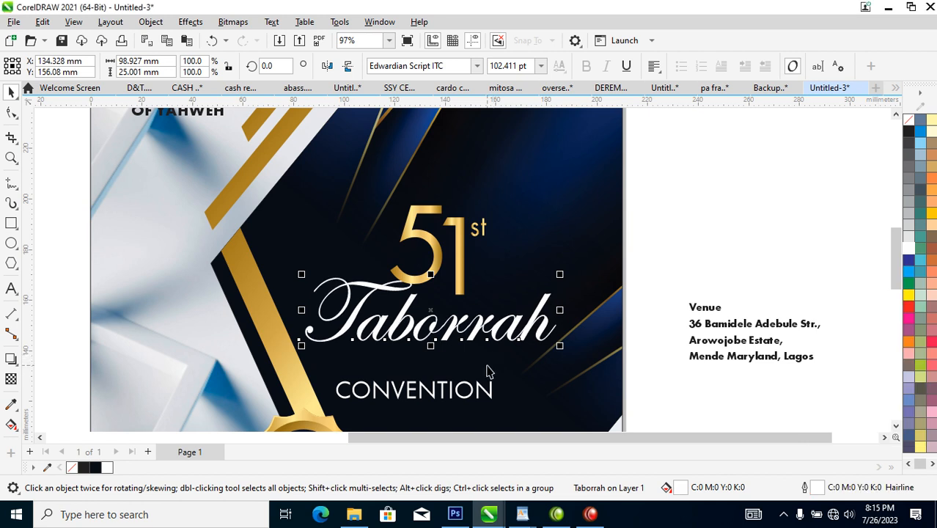
key("F12")
type("2")
key("Return")
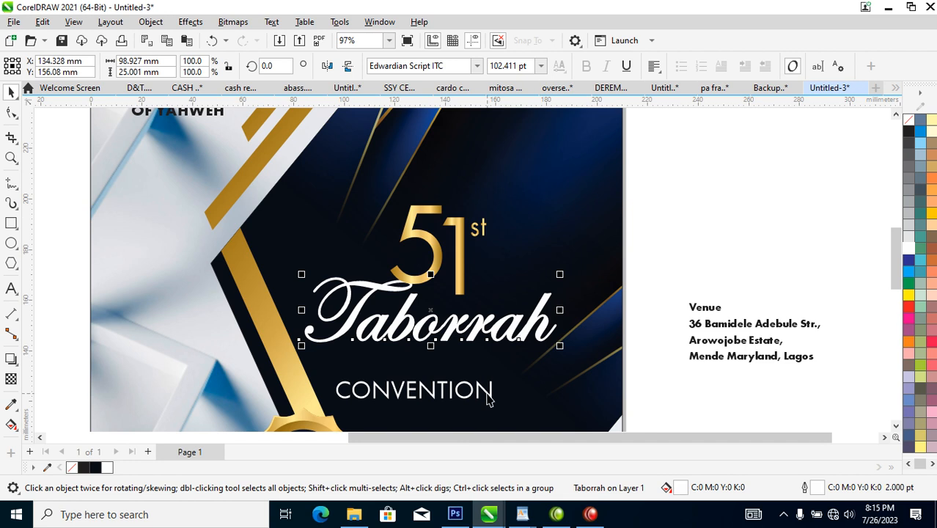
Place "CONVENTION" directly under "Taborrah", widen its letter spacing, and centre it on the script word
left_click_drag(490, 400, 469, 354)
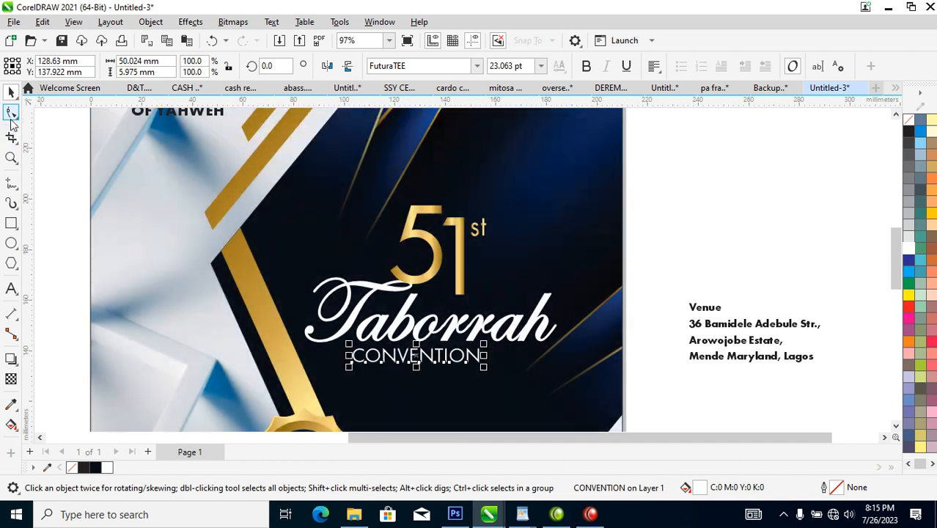
left_click(11, 114)
left_click_drag(485, 369, 542, 370)
key("space")
left_click(547, 326, "shift")
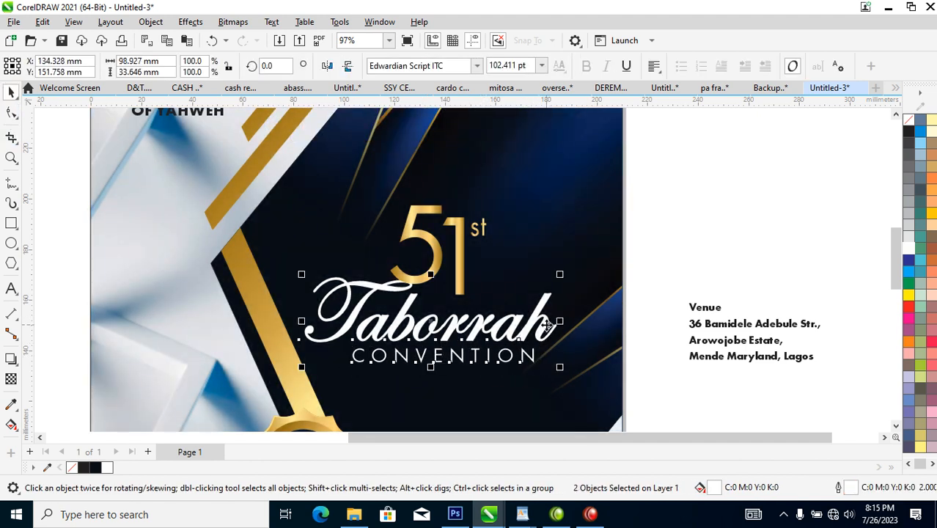
key("c")
Enlarge the "51st" characters together to about 53 mm wide and centre them above "Taborrah"
left_click_drag(359, 176, 530, 320)
left_click_drag(491, 204, 533, 168)
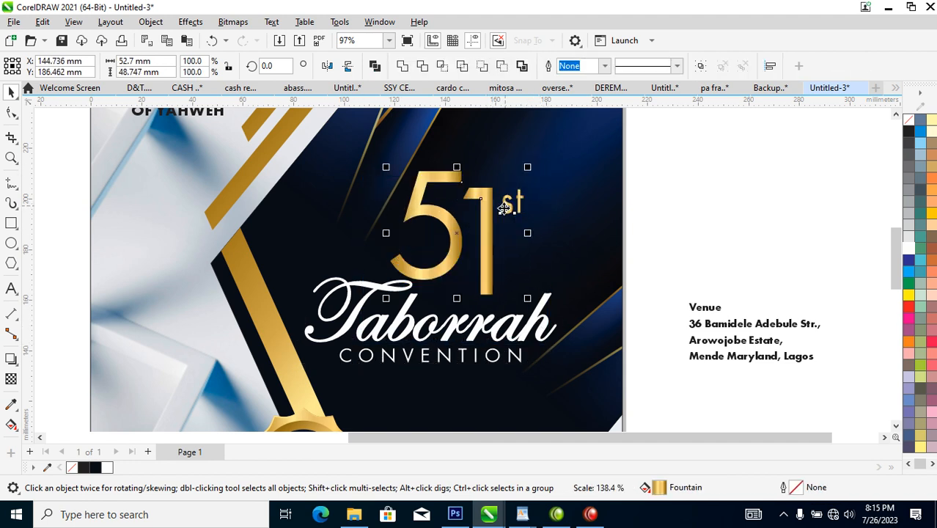
left_click_drag(487, 234, 478, 236)
Move "CONVENTION" slightly lower to leave a gap beneath "Taborrah"
scroll(477, 278, "down", 3)
scroll(478, 295, "down", 1)
key("z")
left_click_drag(318, 188, 480, 380)
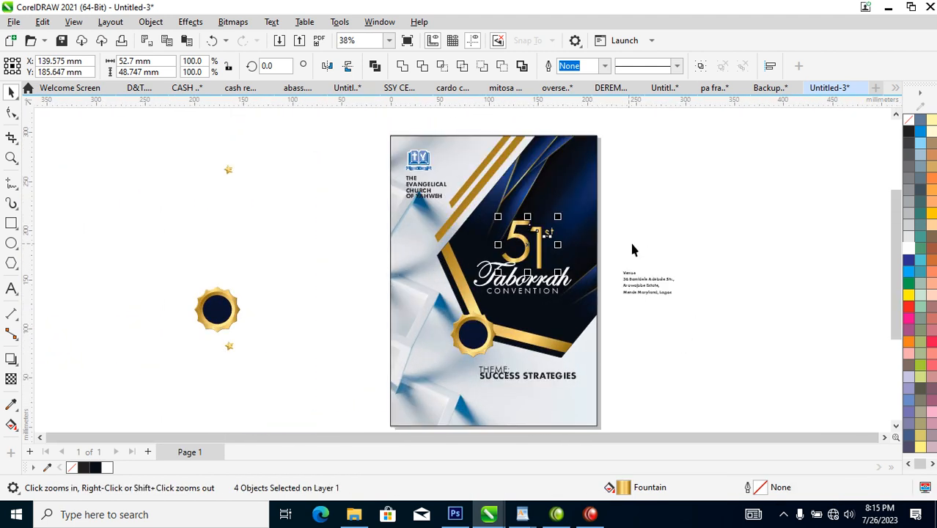
left_click(564, 282)
left_click(553, 292, "shift")
left_click_drag(556, 294, 560, 303)
key("Escape")
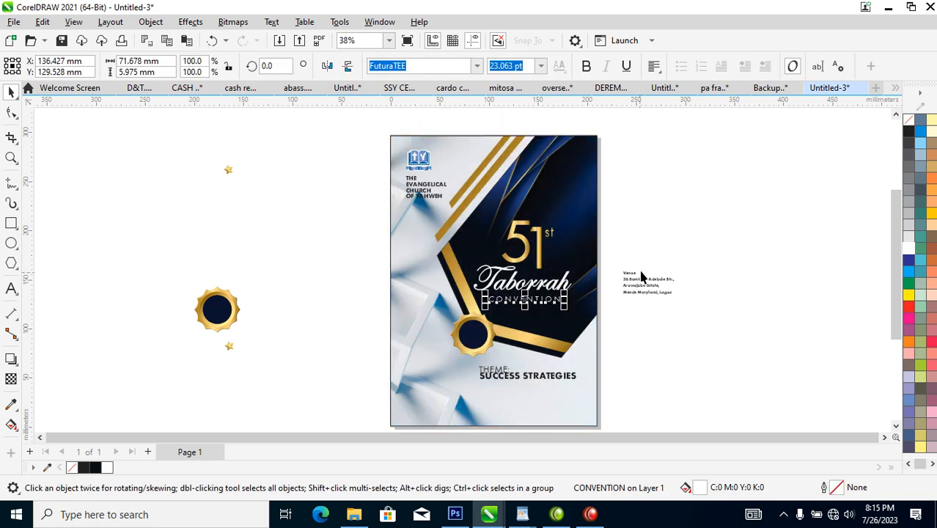
left_click(638, 282)
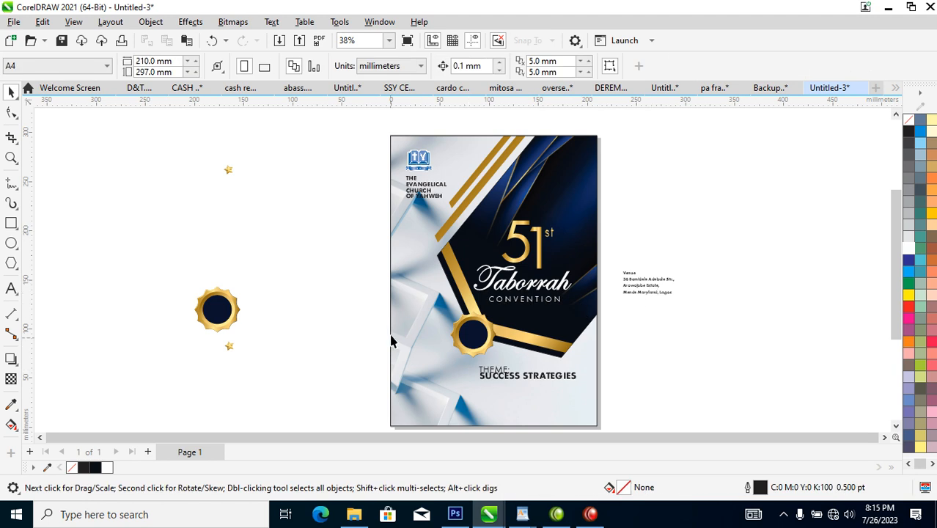
Break the theme text apart and place "SUCCESS STRATEGIES" separately below "THEME:" under the banner
key("z")
left_click_drag(313, 223, 649, 441)
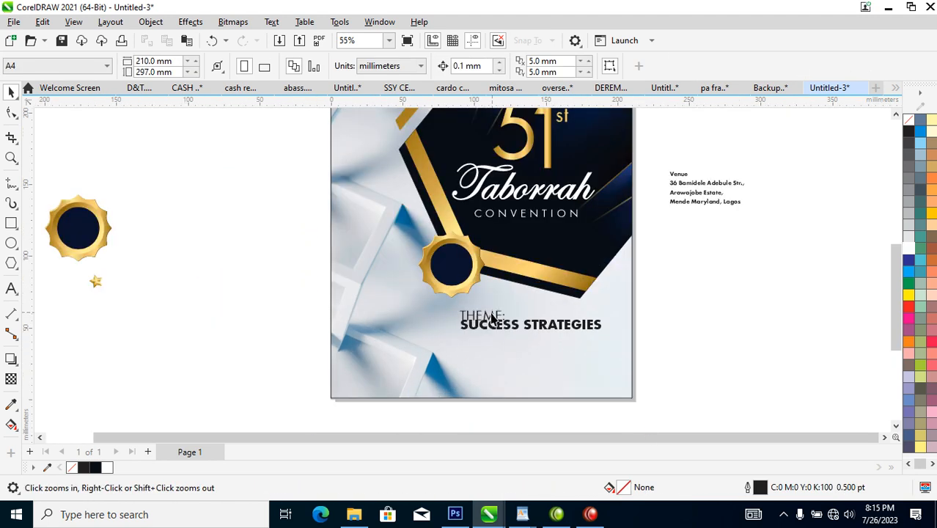
key("space")
left_click_drag(499, 320, 563, 311)
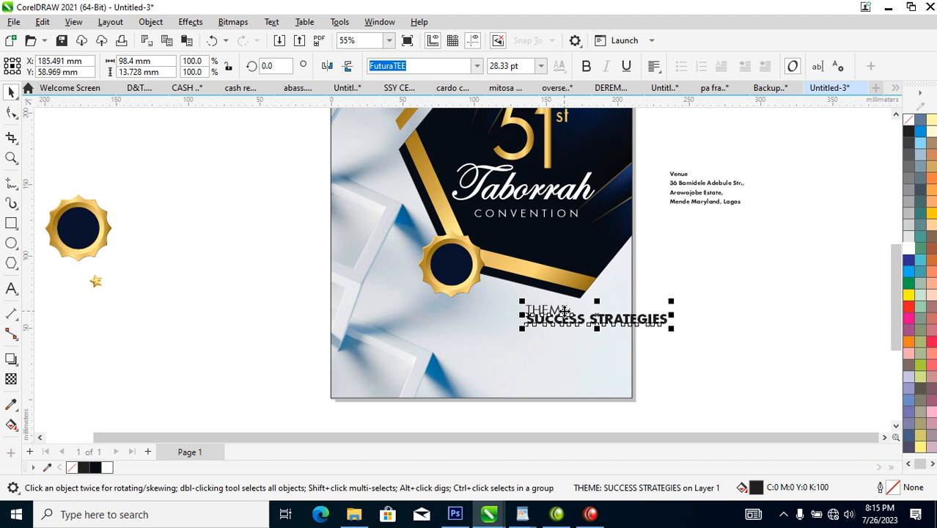
key("ctrl+k")
left_click_drag(611, 331, 591, 350)
Split "SUCCESS STRATEGIES" onto two lines and right-align them
double_click(569, 339)
key("Return")
key("ctrl+space")
key("F2")
left_click_drag(372, 262, 628, 408)
left_click(653, 66)
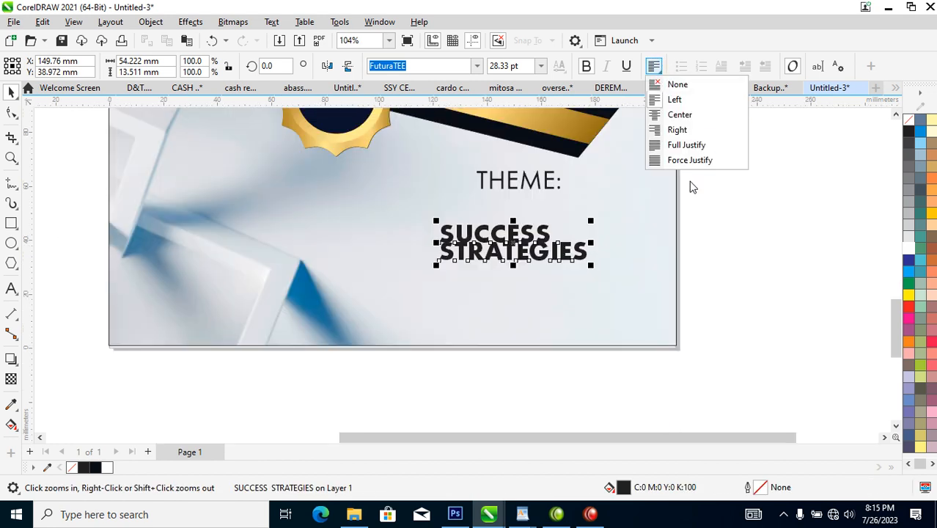
left_click(676, 130)
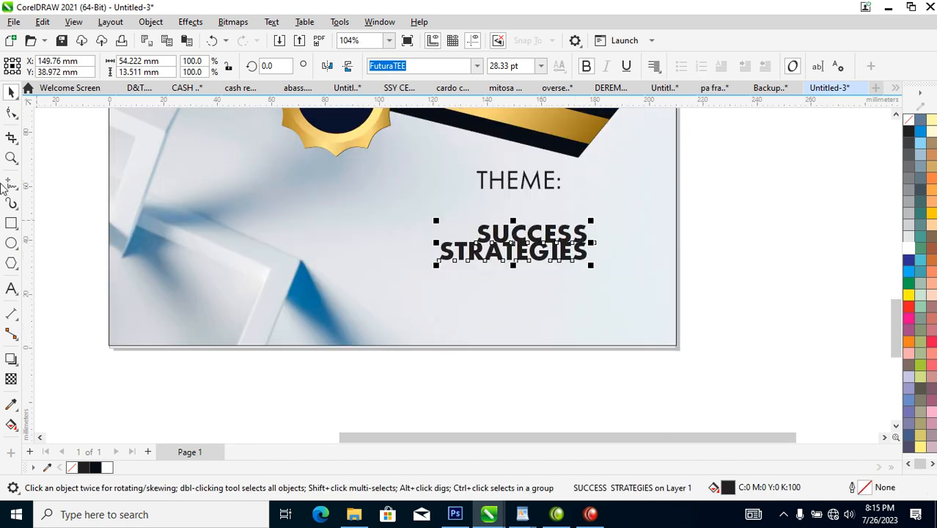
Tighten the letter spacing of "SUCCESS STRATEGIES" and break its two lines into separate text objects
left_click(11, 114)
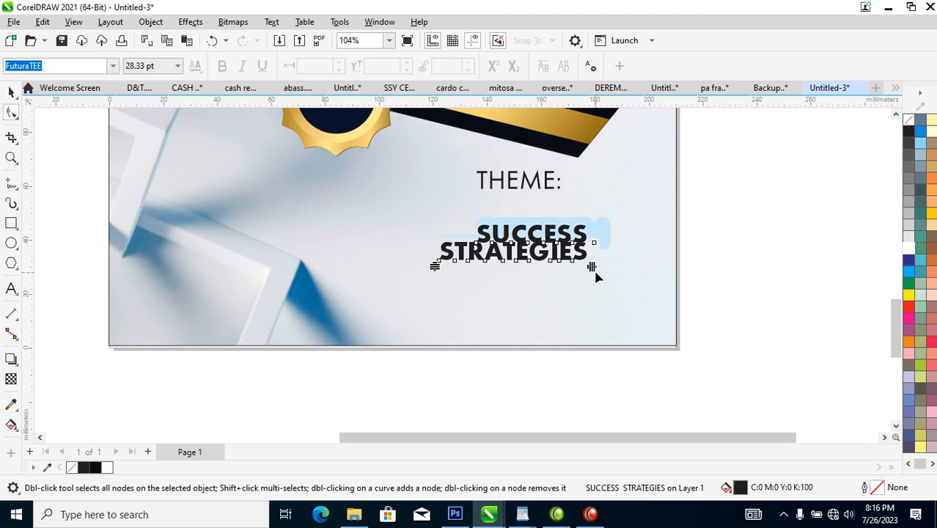
left_click_drag(594, 277, 585, 274)
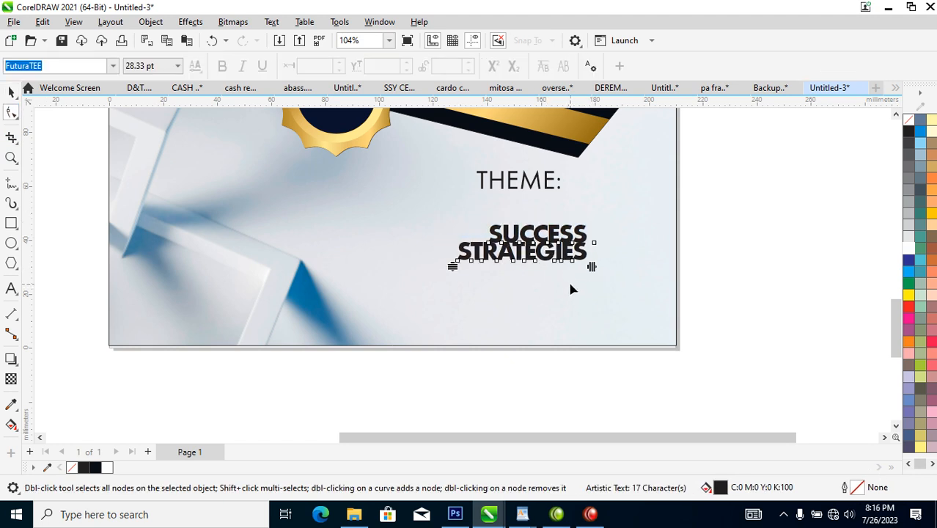
key("space")
key("ctrl+k")
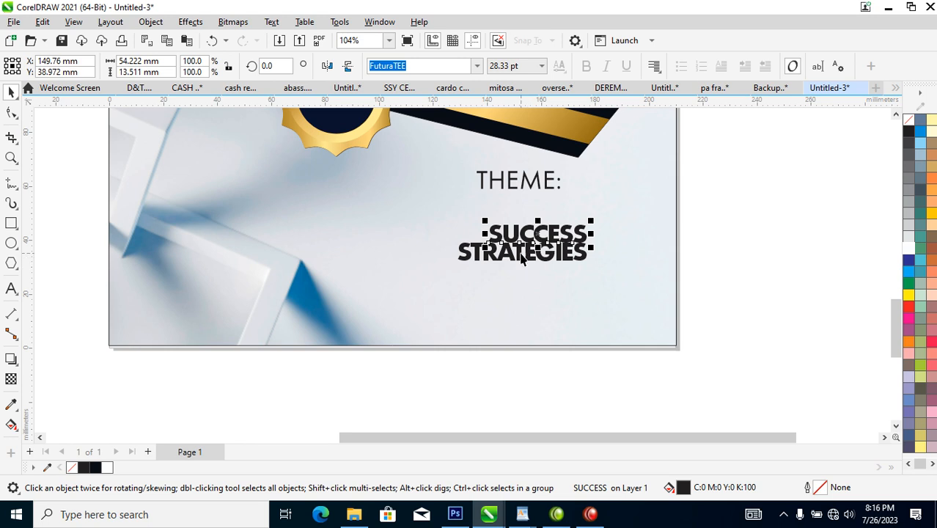
Enlarge "SUCCESS" to about 54 pt above "STRATEGIES" and fill it with the dark colour C82 M74 Y60 K82
left_click_drag(485, 222, 399, 192)
left_click_drag(542, 229, 546, 219)
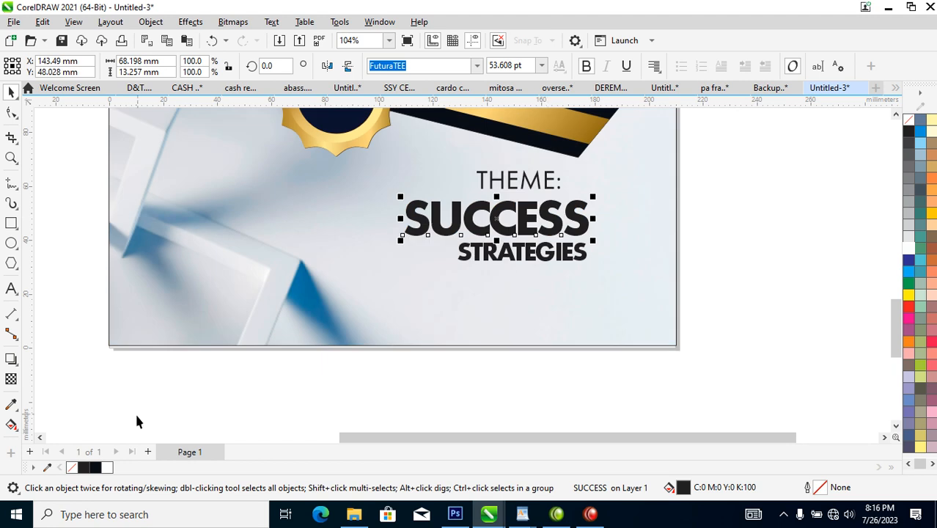
left_click(95, 467)
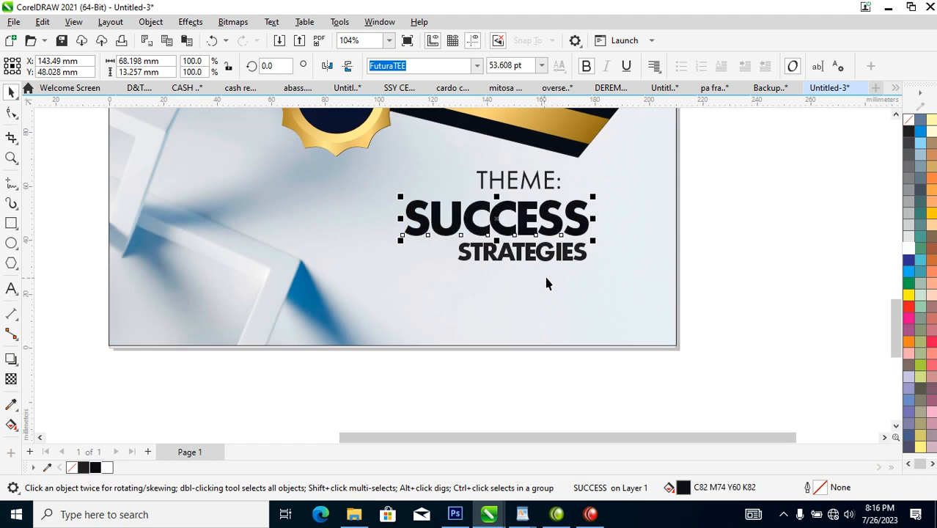
Fill "STRATEGIES" with the same dark colour and align it and "THEME:", at about 21 pt, with the right edge of "SUCCESS"
left_click(579, 257)
key("ctrl+r")
left_click_drag(575, 253, 577, 250)
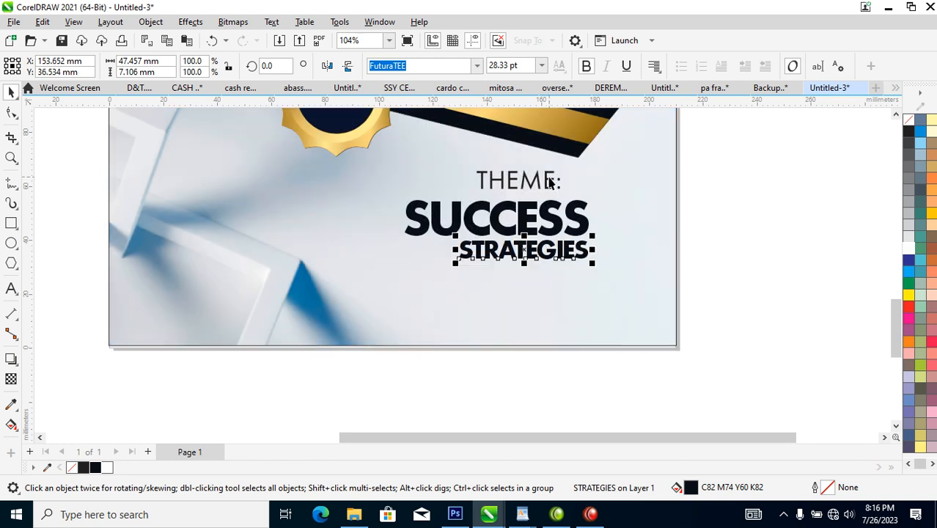
left_click(551, 182)
left_click_drag(546, 185, 578, 184)
scroll(578, 215, "down", 6)
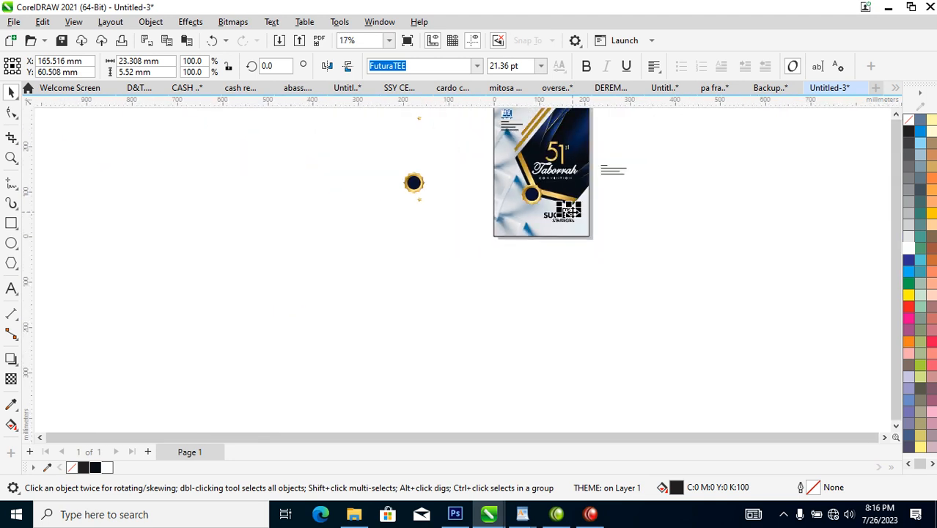
key("z")
left_click_drag(409, 120, 555, 376)
key("space")
left_click(639, 261)
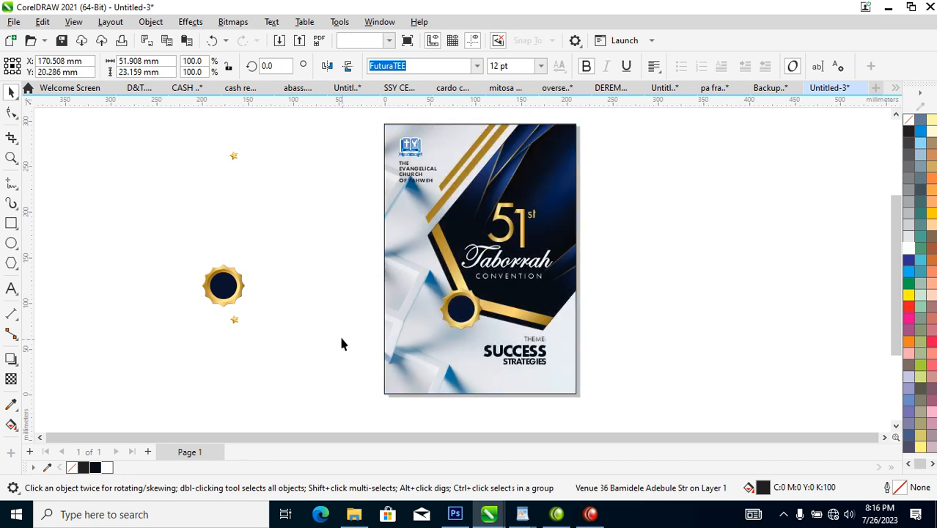
key("Delete")
key("ctrl+z")
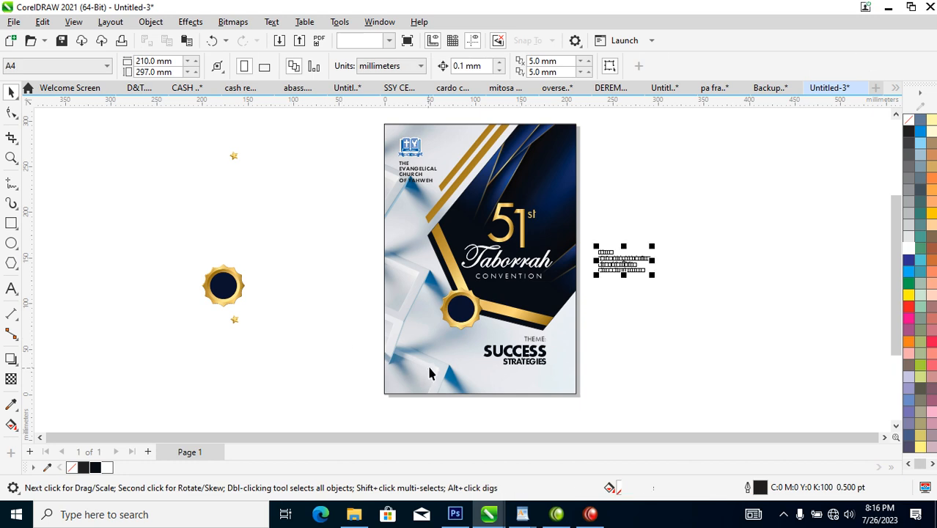
Move the venue text down to the page's lower right edge, and place the three theme lines left-aligned at the page's lower left
left_click_drag(634, 258, 597, 356)
key("z")
left_click_drag(436, 349, 675, 399)
left_click_drag(350, 283, 609, 394)
left_click_drag(539, 339, 363, 334)
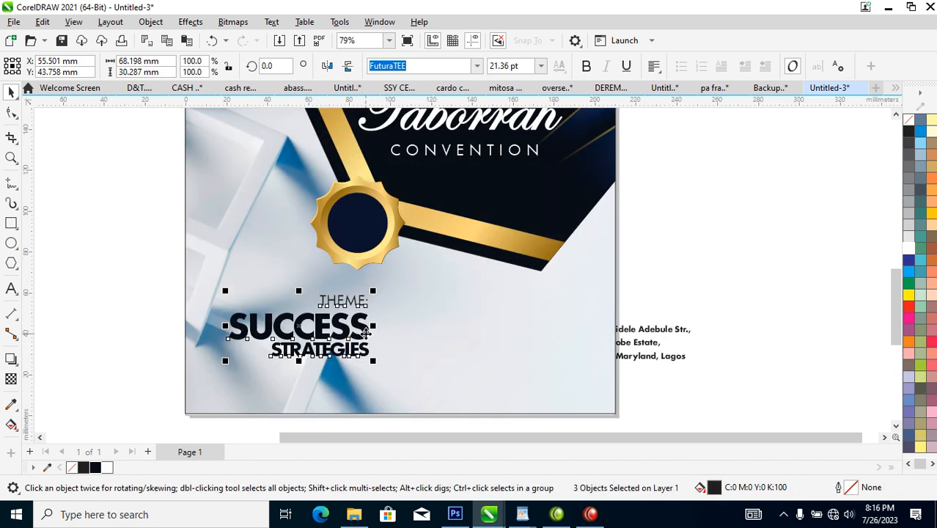
key("l")
left_click_drag(423, 328, 331, 337)
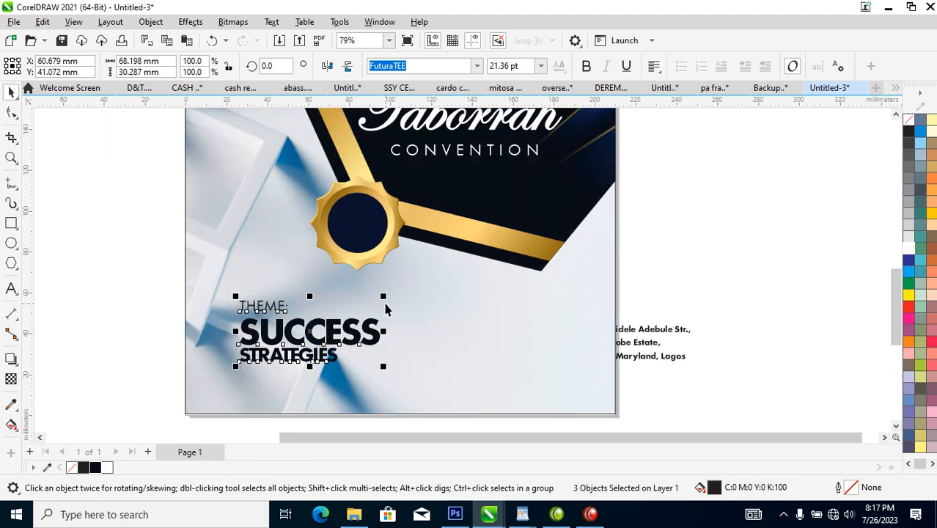
Enlarge "SUCCESS" and "STRATEGIES" together to about 94 mm wide, leaving "THEME:" at its size
left_click(392, 302)
left_click_drag(142, 268, 444, 406)
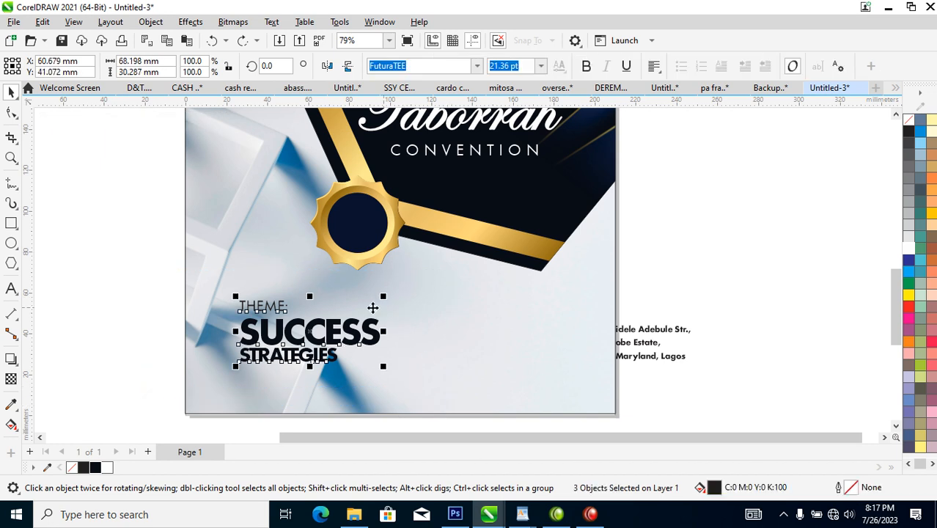
left_click(262, 306, "shift")
left_click_drag(383, 367, 436, 407)
Move the venue text into the page's lower right corner area and right-align its lines
left_click_drag(679, 340, 574, 353)
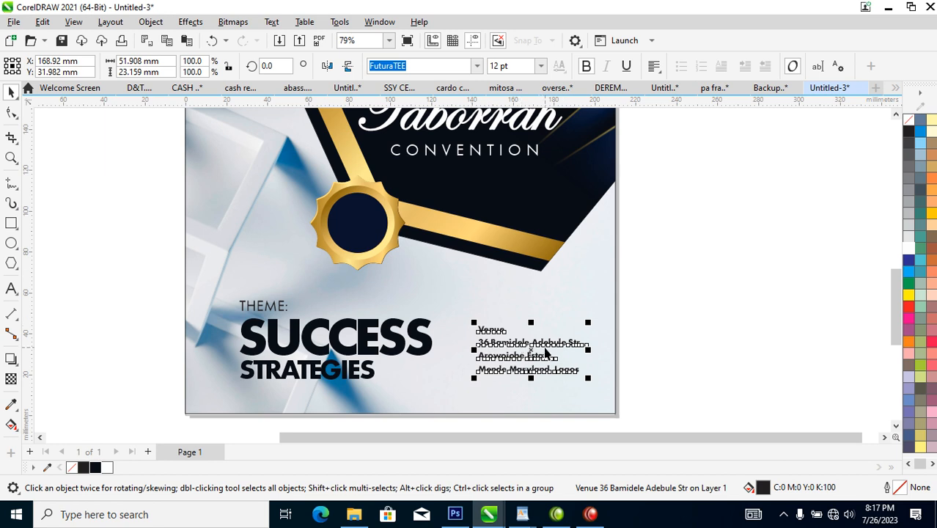
left_click_drag(549, 347, 548, 352)
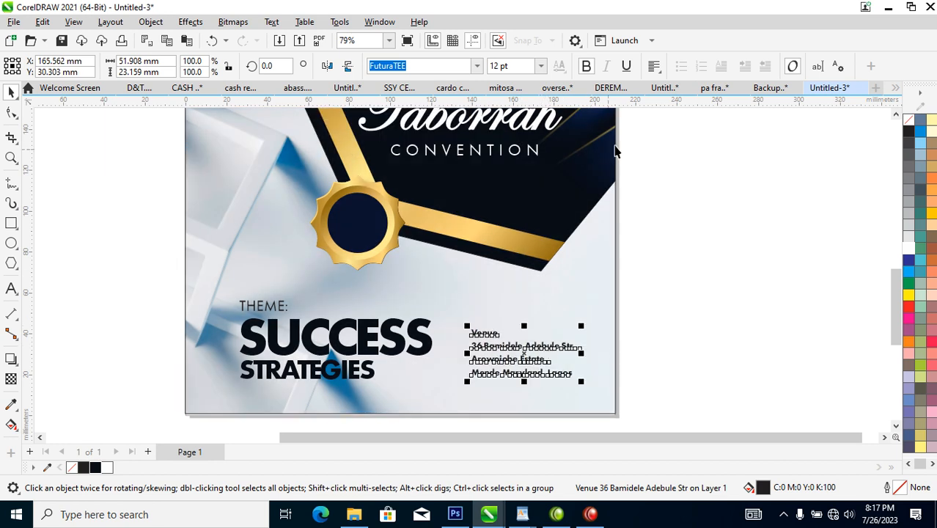
left_click(657, 68)
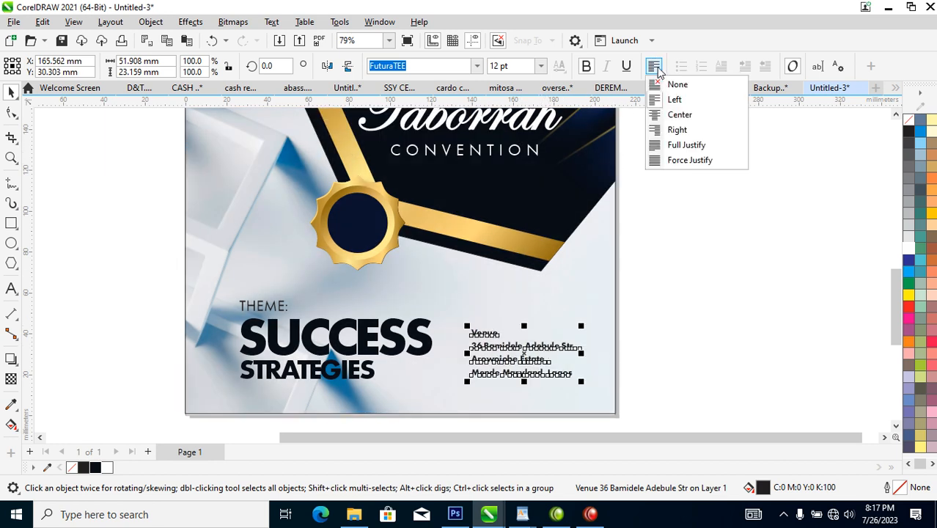
left_click(685, 128)
left_click_drag(579, 334, 560, 337)
Place a copy of the venue text over the round gold badge on the banner
left_click_drag(233, 276, 412, 342)
scroll(412, 341, "down", 3)
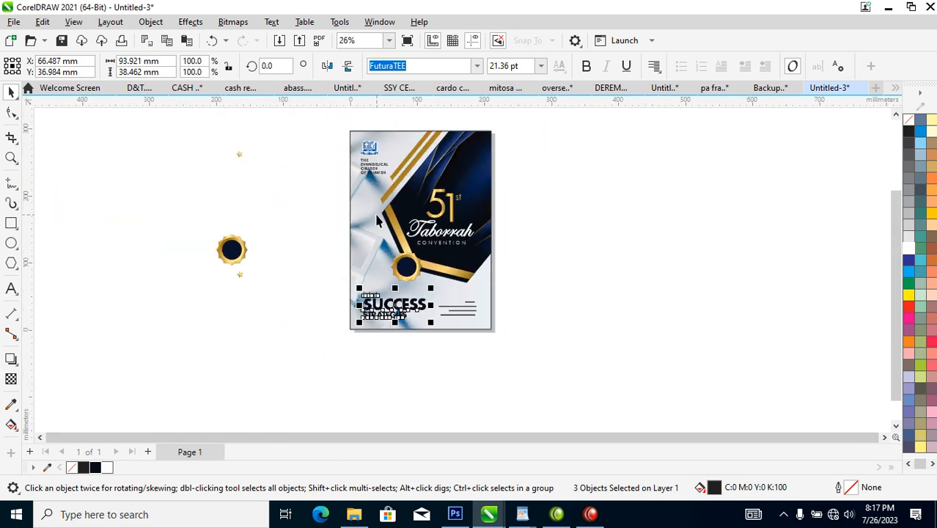
key("z")
left_click_drag(310, 125, 522, 344)
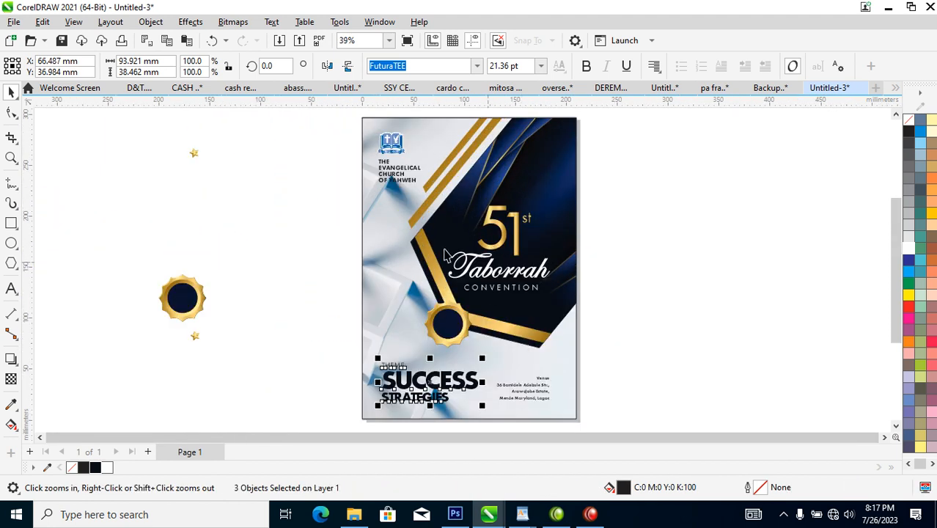
left_click_drag(293, 219, 633, 424)
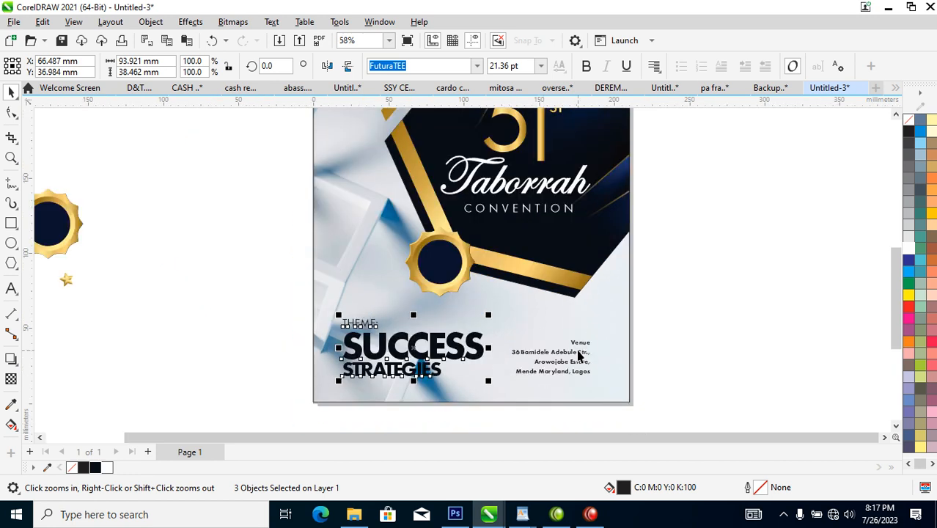
left_click_drag(582, 357, 450, 262)
right_click(453, 261)
left_click(320, 203)
Replace the venue text over the gold badge with "19th August 2023", split into three lines
key("z")
left_click_drag(343, 210, 478, 306)
double_click(563, 283)
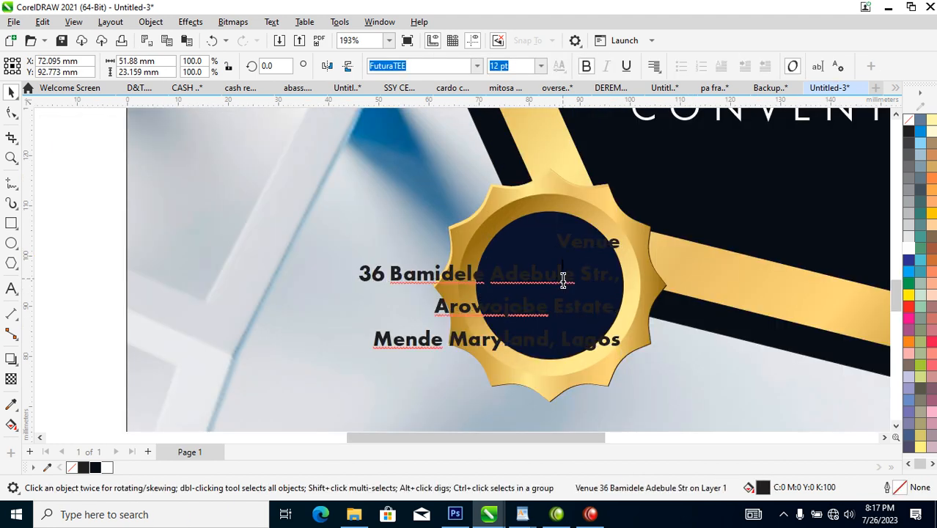
key("ctrl+a")
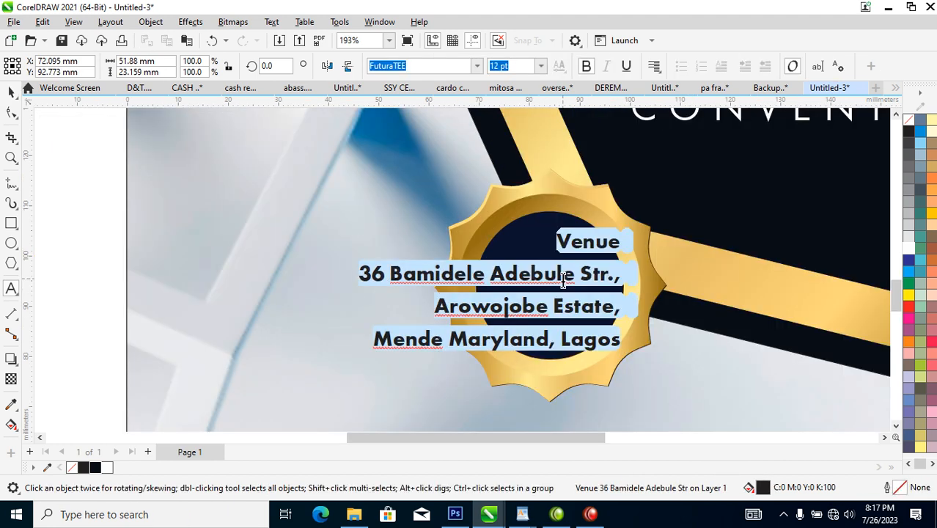
type("19h")
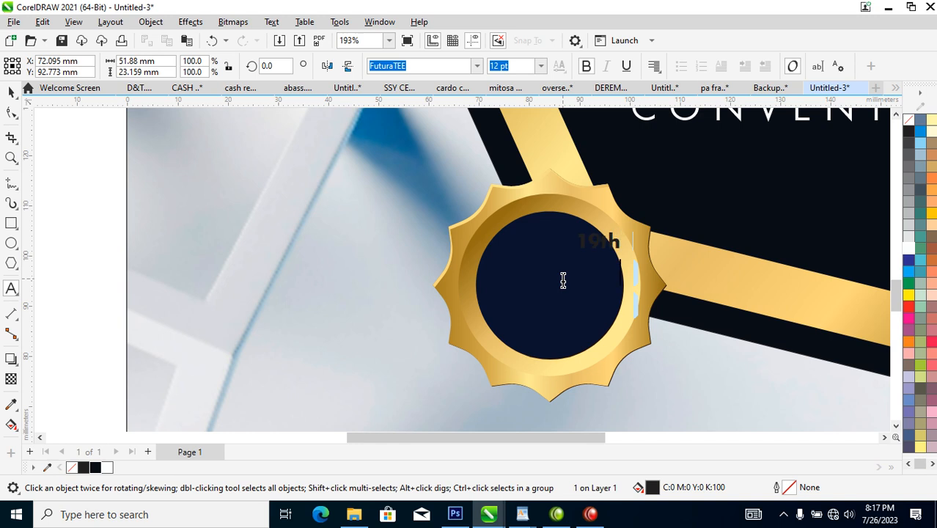
type("ugust")
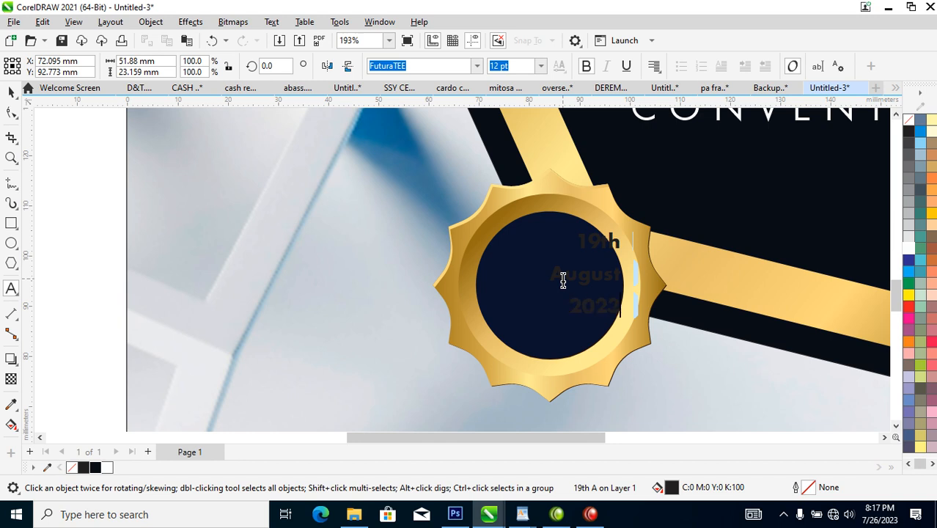
key("ctrl+space")
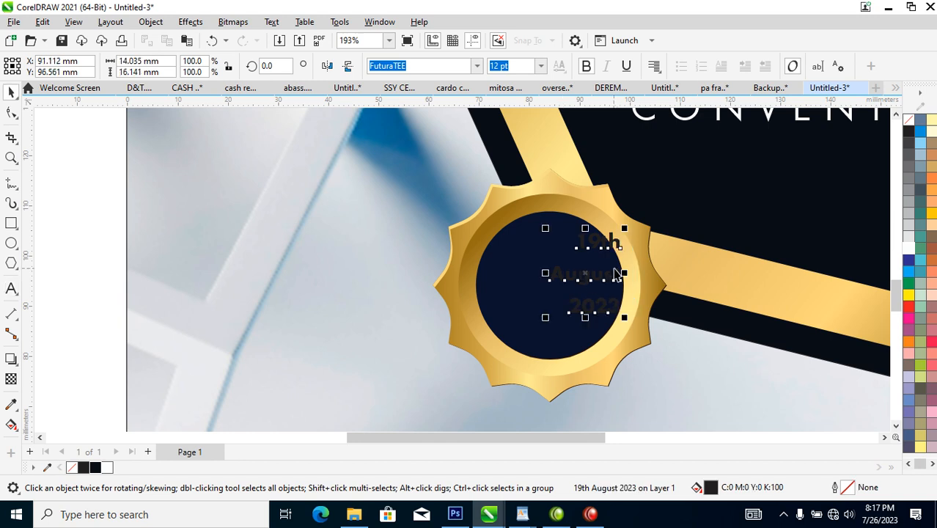
Color the date text white, move it inside the badge's dark circle and tighten its line spacing
left_click(908, 248)
left_click_drag(610, 277, 566, 282)
left_click(10, 111)
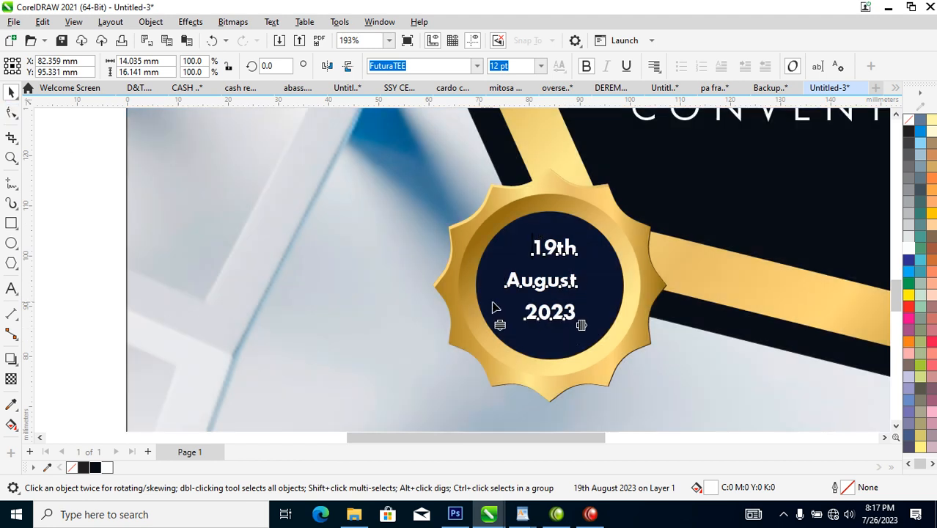
left_click_drag(499, 326, 505, 306)
key("space")
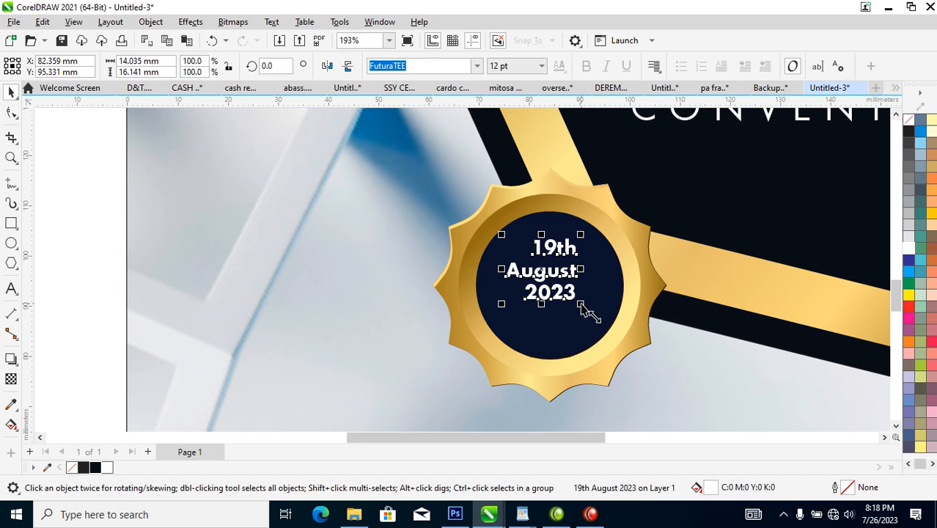
Enlarge the date text to about 18 mm wide, centered in the badge, and loosen its line spacing slightly
left_click_drag(580, 303, 597, 281)
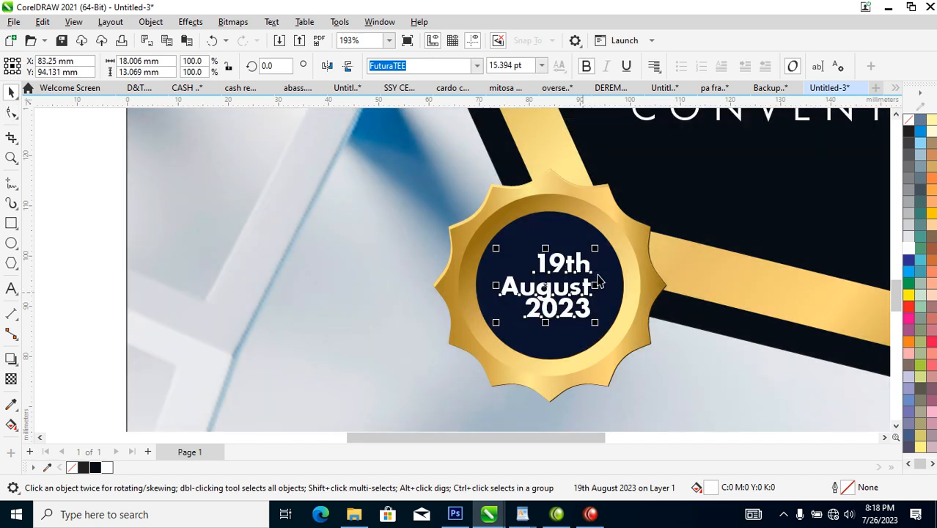
key("space")
left_click_drag(495, 323, 496, 336)
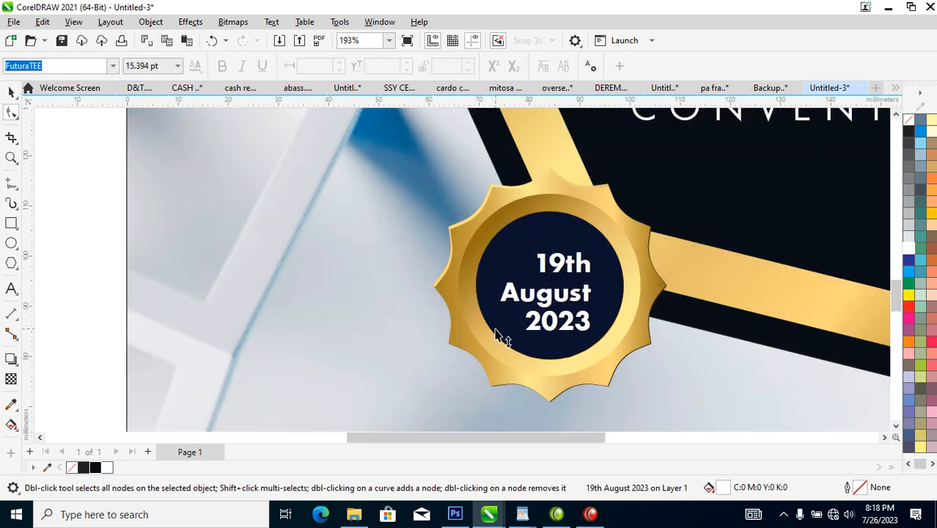
key("space")
scroll(519, 331, "down", 10)
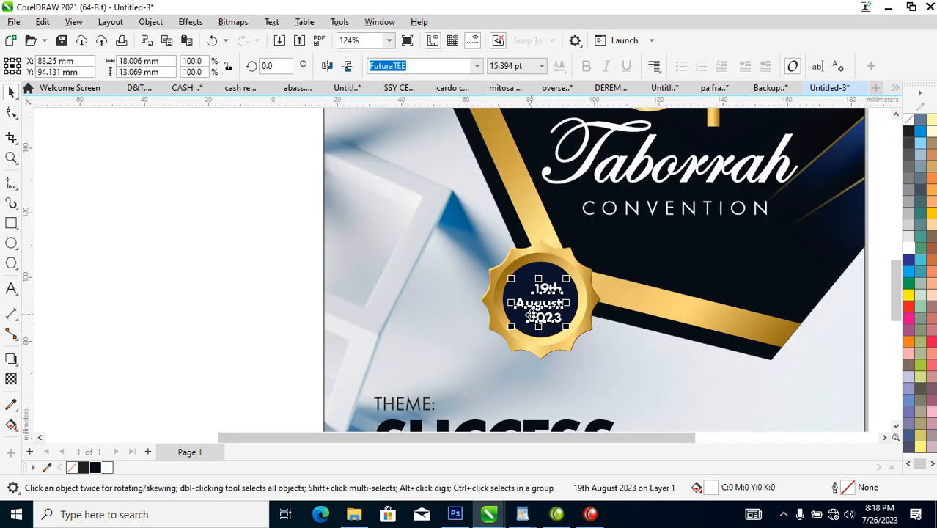
Move the lower small gold star onto the banner beside the date badge and delete the leftover star and badge off the page
left_click_drag(309, 166, 435, 233)
key("Tab")
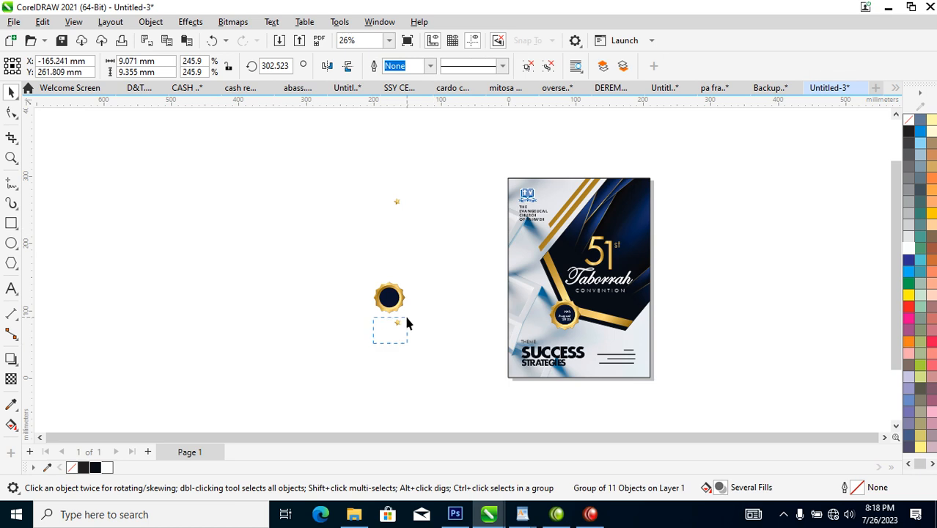
left_click_drag(397, 323, 593, 306)
left_click_drag(341, 171, 471, 369)
key("Delete")
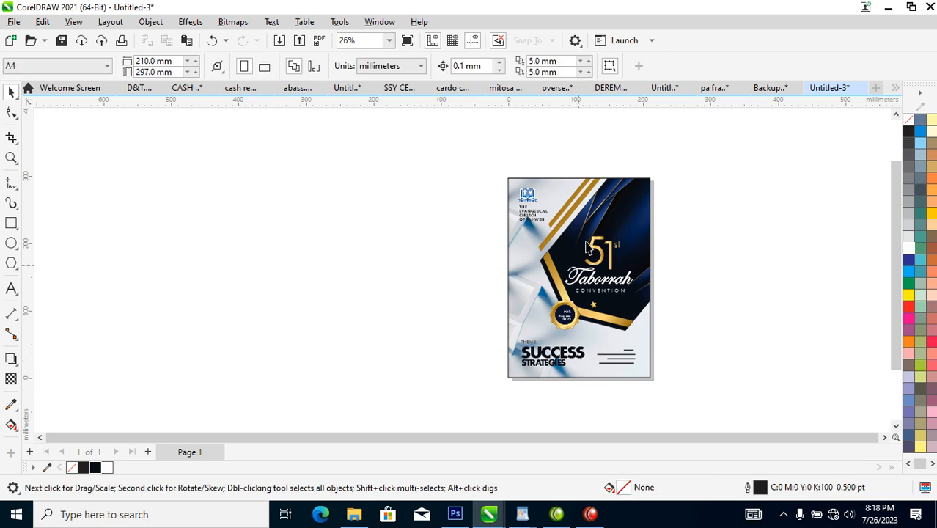
Place a horizontally mirrored copy of the front cover background directly against the page's left edge as a back cover
left_click_drag(431, 143, 675, 398)
left_click(575, 211)
left_click_drag(591, 280, 345, 253)
right_click(345, 253)
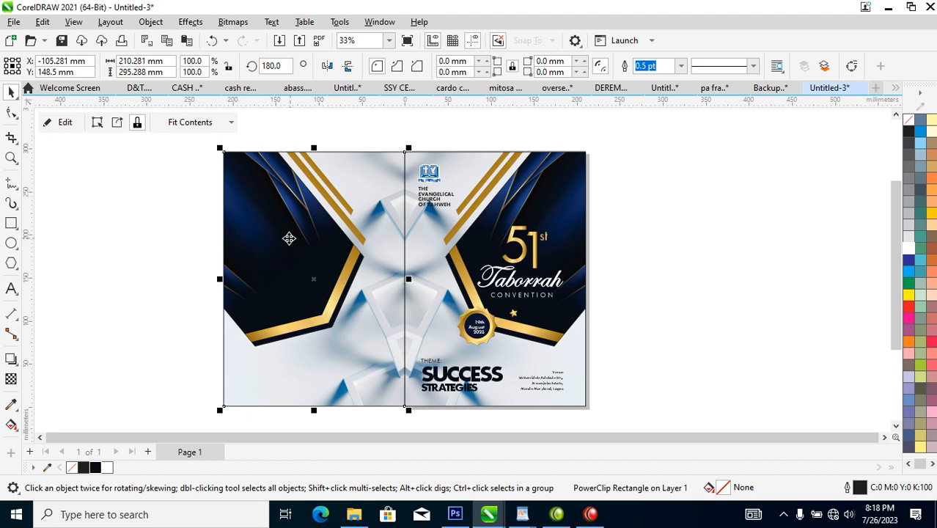
key("z")
left_click_drag(208, 146, 609, 416)
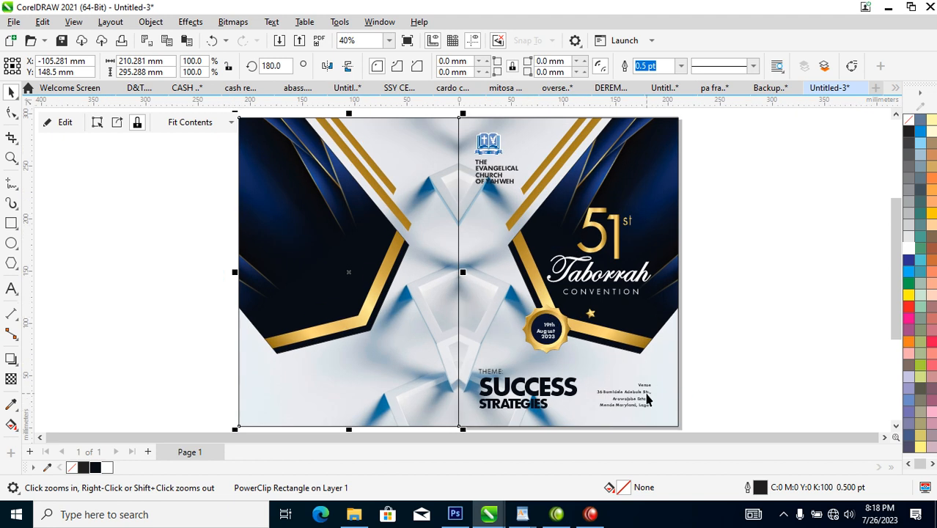
key("space")
left_click_drag(648, 398, 377, 327)
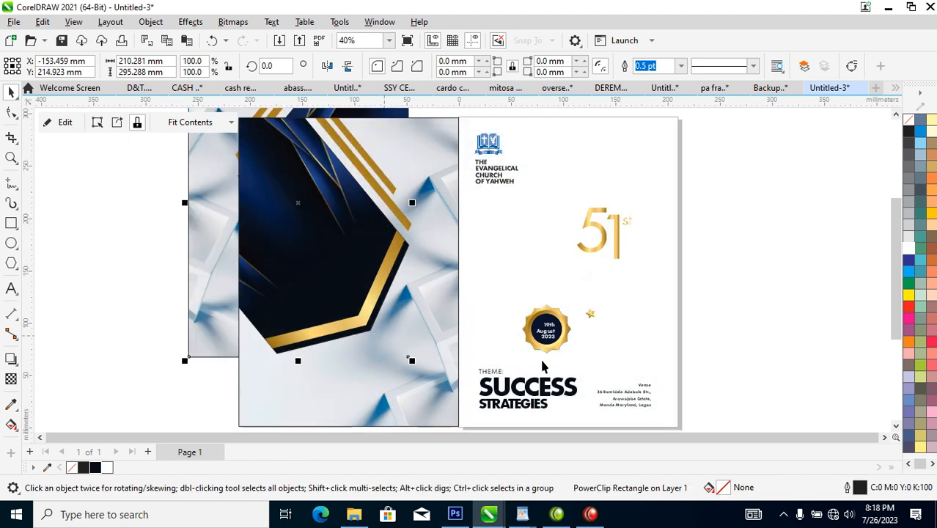
key("ctrl+z")
Place a copy of the venue text on the dark area of the back cover
left_click(620, 396)
left_click_drag(620, 396, 340, 227)
key("ctrl+z")
left_click_drag(320, 225, 320, 225)
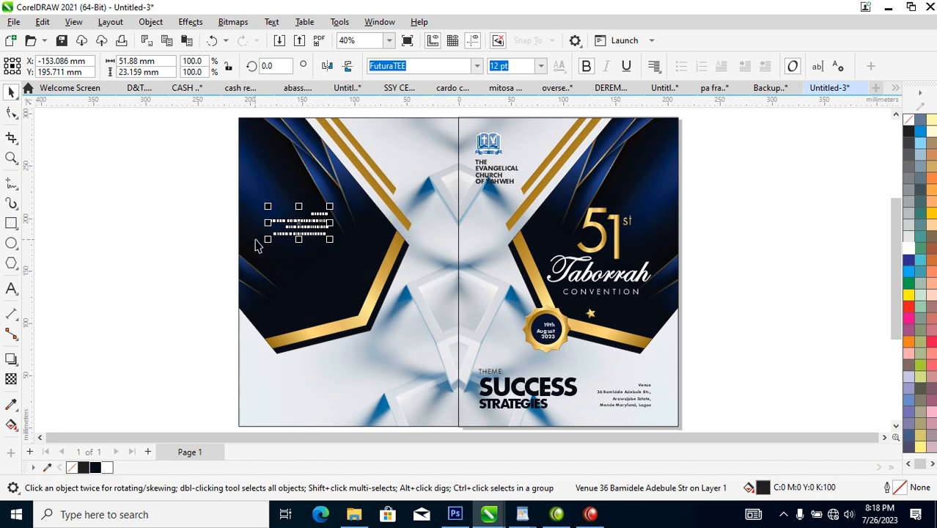
Copy all properties of the gold "51" numeral to the venue text copy on the back cover
key("z")
left_click_drag(208, 161, 572, 334)
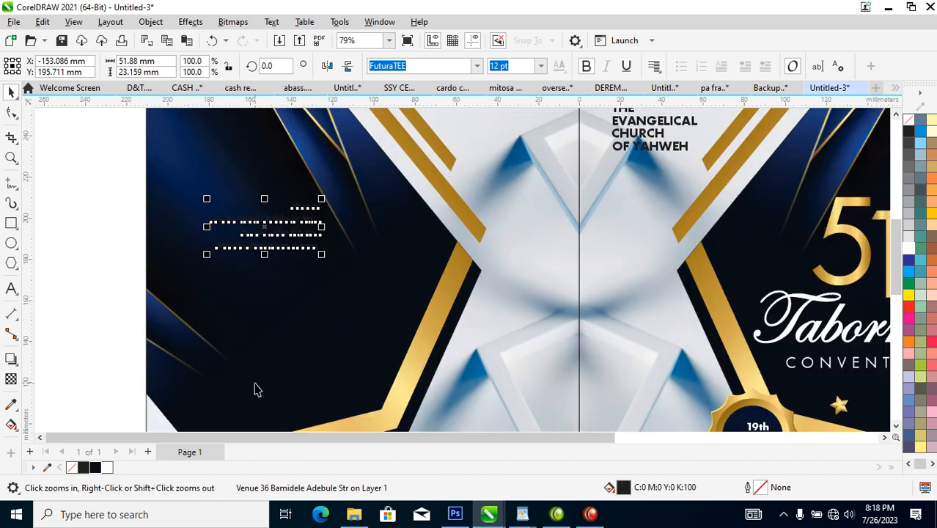
left_click_drag(865, 251, 308, 205)
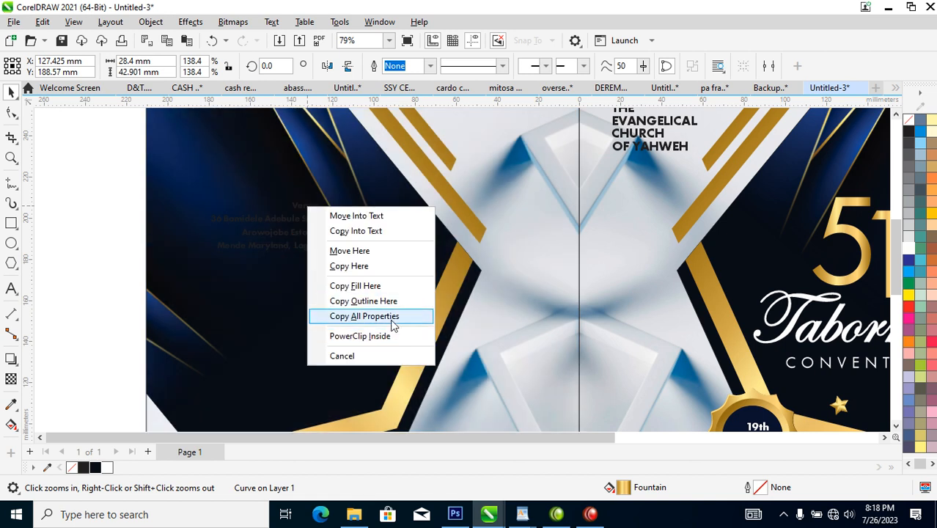
left_click(390, 319)
Replace the gold text on the back cover with "Appreciation"
double_click(304, 210)
key("ctrl+a")
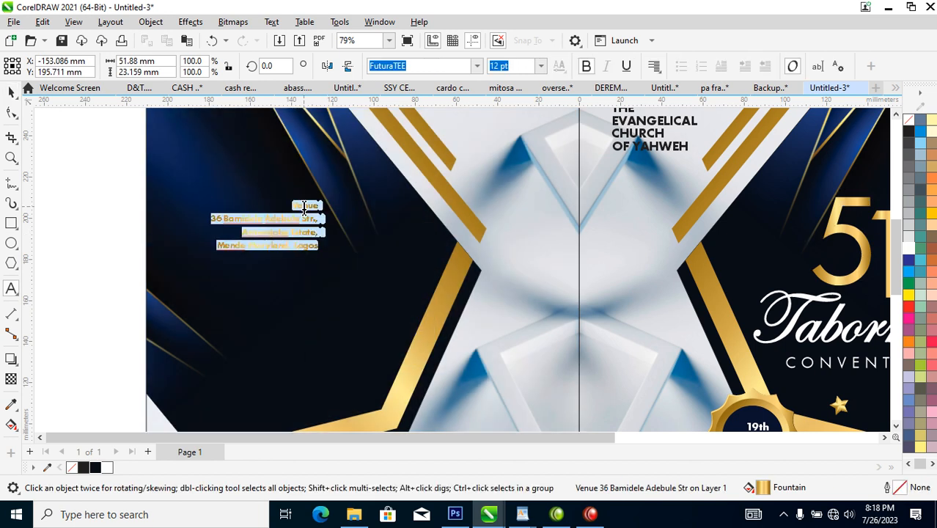
key("Delete")
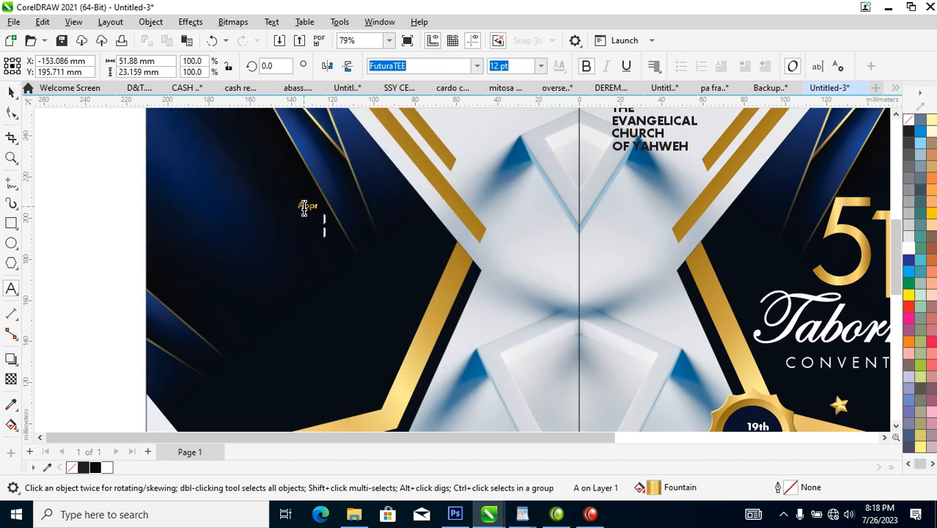
type("Appreciation")
key("ctrl+space")
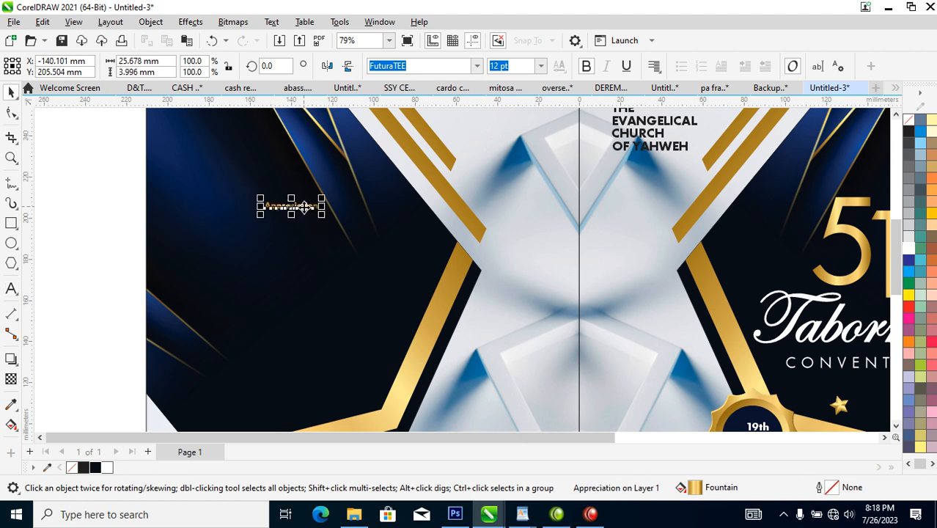
Set "Appreciation" in Edwardian Script ITC and enlarge it to about 48 mm wide on the back cover's dark area
left_click(477, 66)
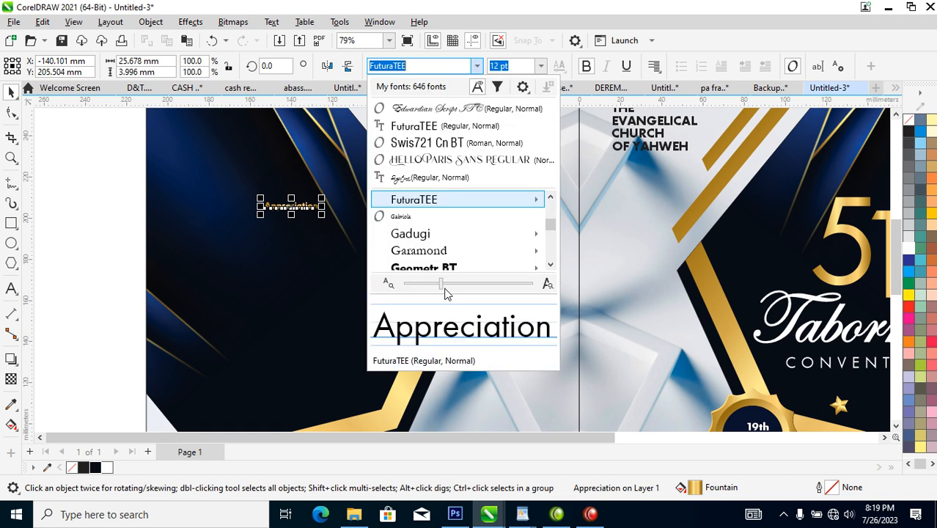
left_click(447, 110)
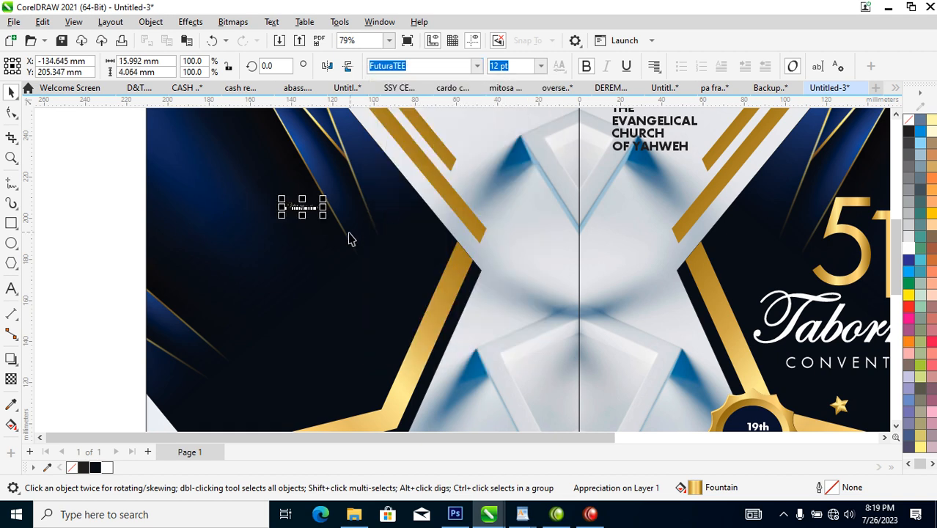
left_click_drag(280, 216, 213, 248)
left_click_drag(314, 217, 315, 234)
scroll(477, 265, "down", 3)
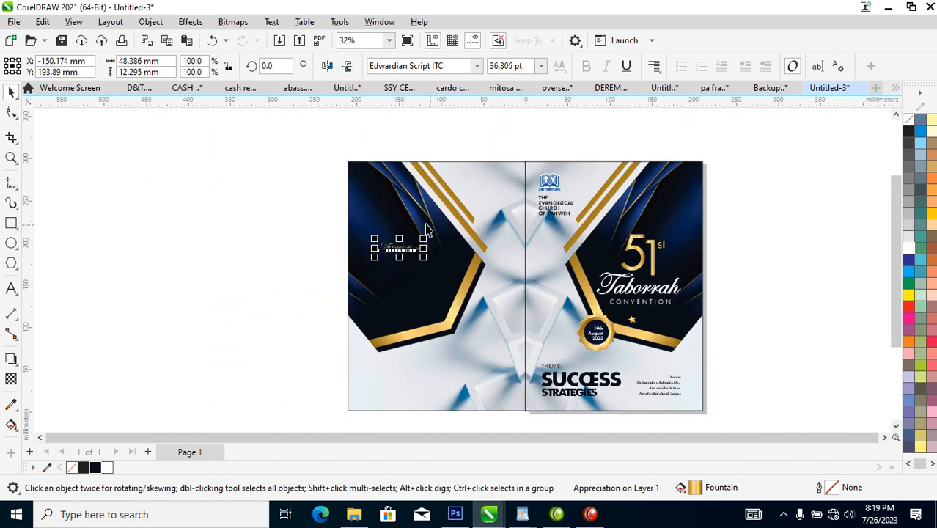
Move the back cover and its "Appreciation" text left, leaving a gap of about 20 mm before the front cover
key("z")
left_click_drag(328, 146, 718, 414)
left_click(756, 391)
left_click_drag(225, 127, 469, 418)
left_click_drag(423, 330, 417, 334)
left_click(750, 202)
scroll(750, 202, "down", 2)
key("F2")
left_click_drag(387, 122, 736, 348)
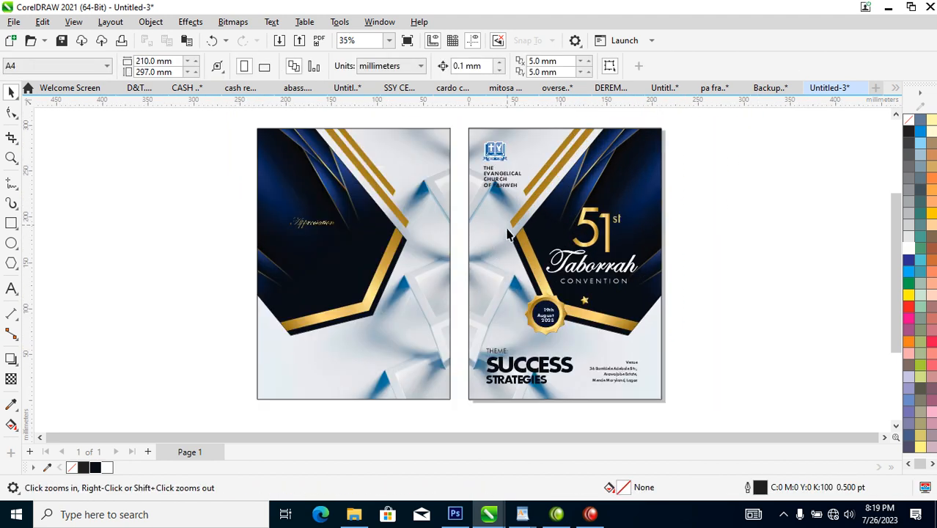
Fit a compressed, mirrored copy of the back cover about 20 mm wide into the gap, then extract and delete its PowerClip contents
left_click(414, 188)
left_click_drag(253, 263, 464, 287)
right_click(462, 279)
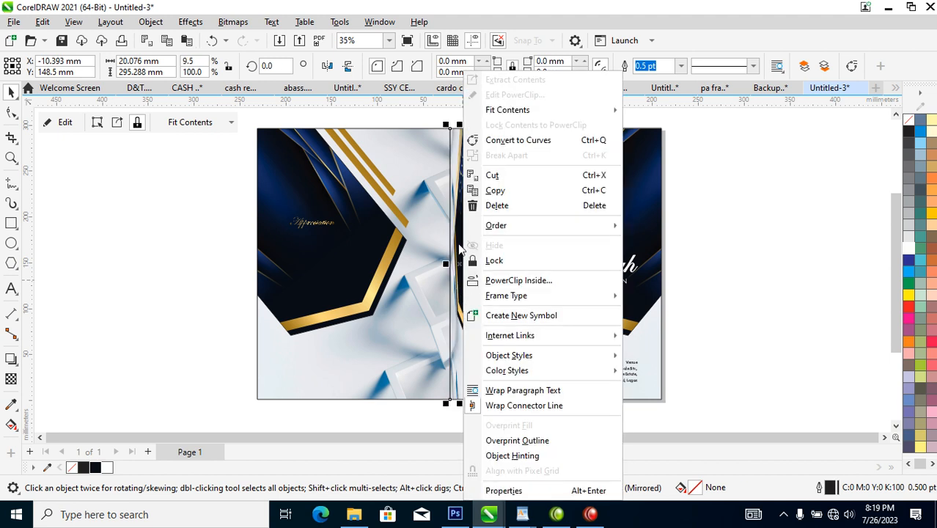
left_click(533, 81)
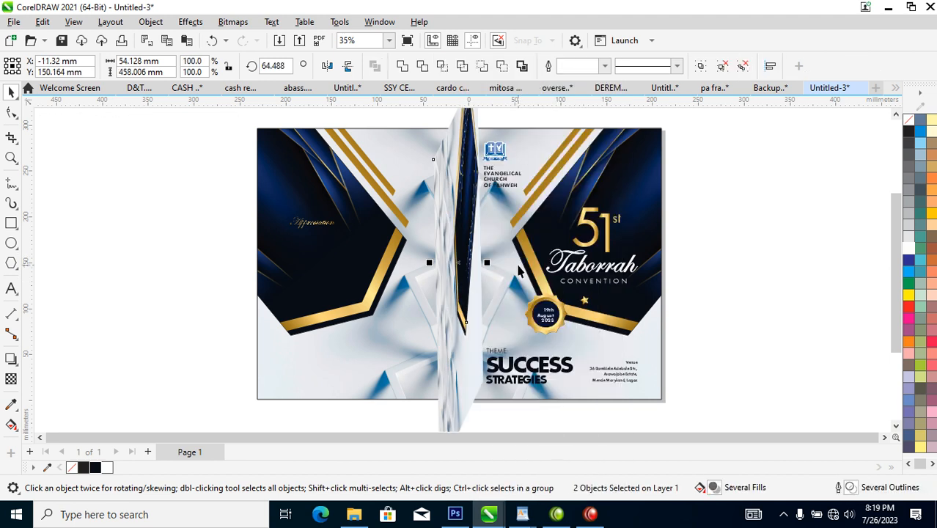
left_click(460, 273)
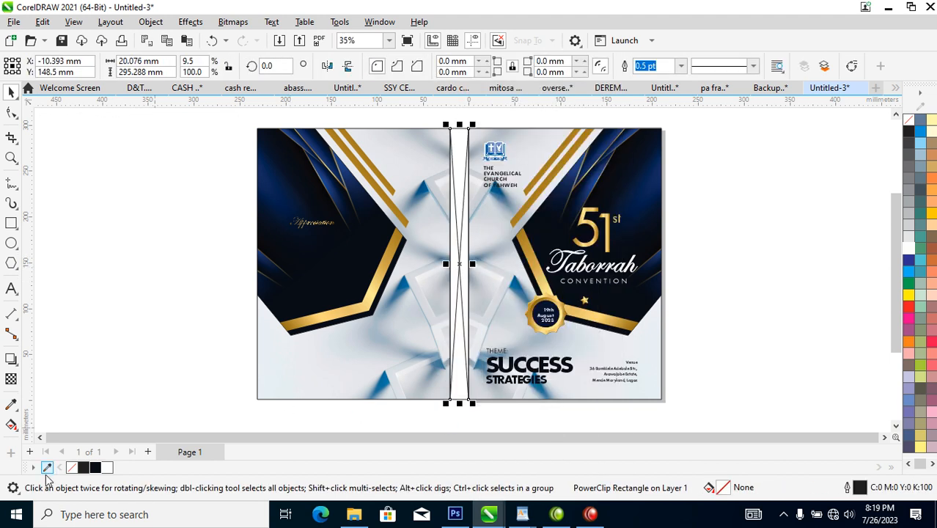
Fill the empty spine rectangle with the dark color C82 M74 Y60 K82 and remove its PowerClip frame
left_click(97, 469)
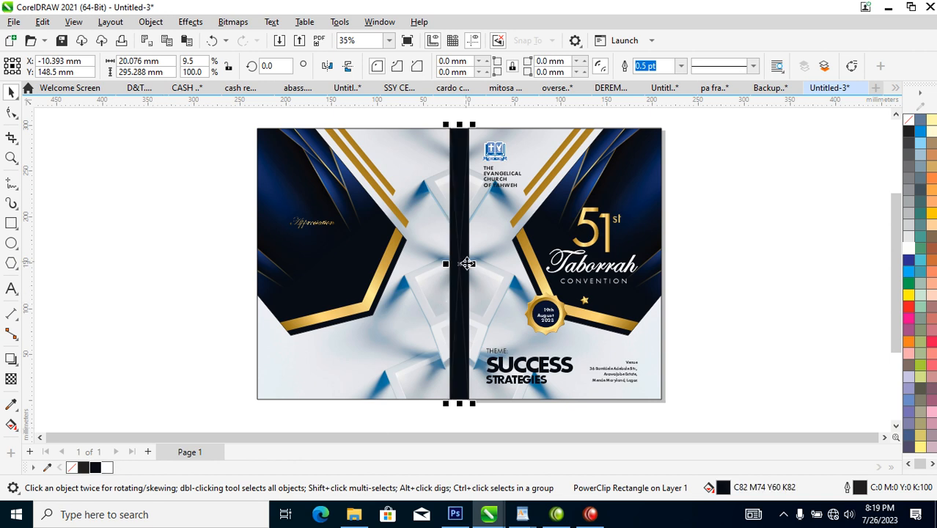
right_click(463, 264)
mouse_move(579, 296)
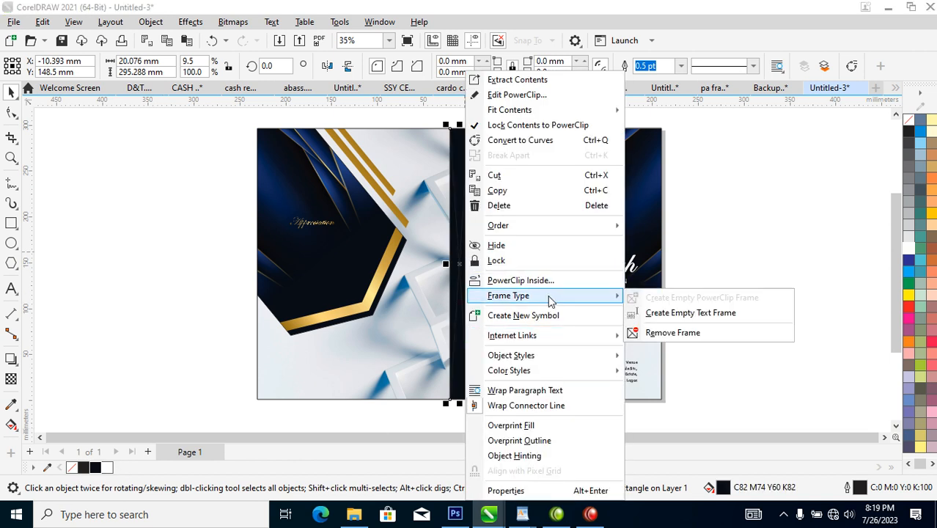
left_click(687, 341)
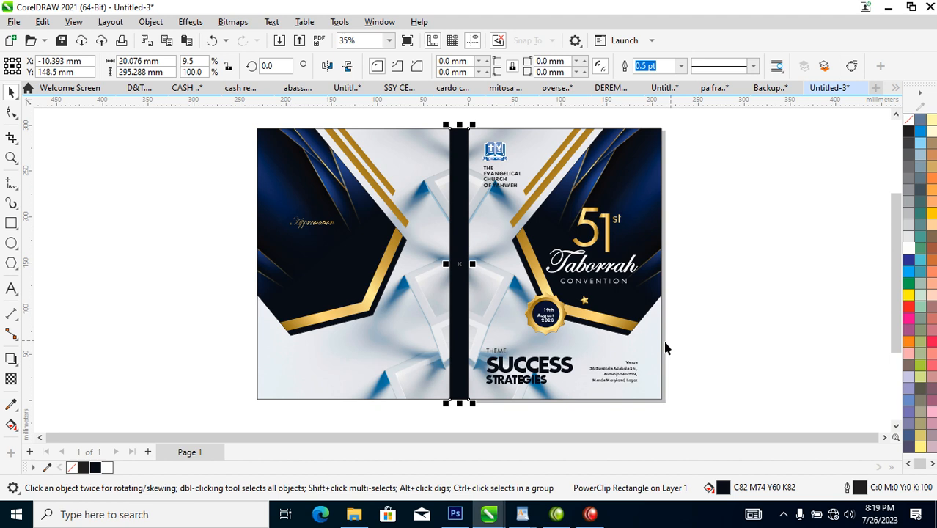
left_click(729, 268)
key("z")
left_click_drag(220, 124, 696, 415)
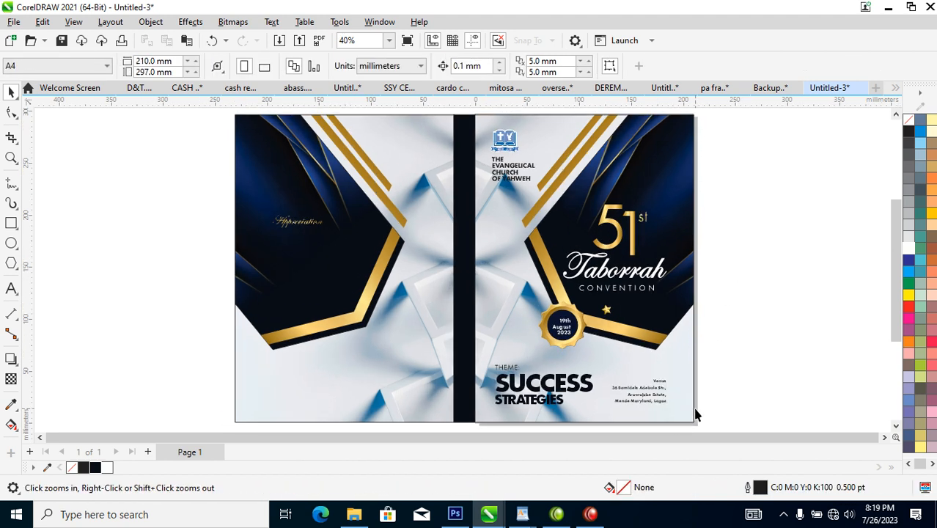